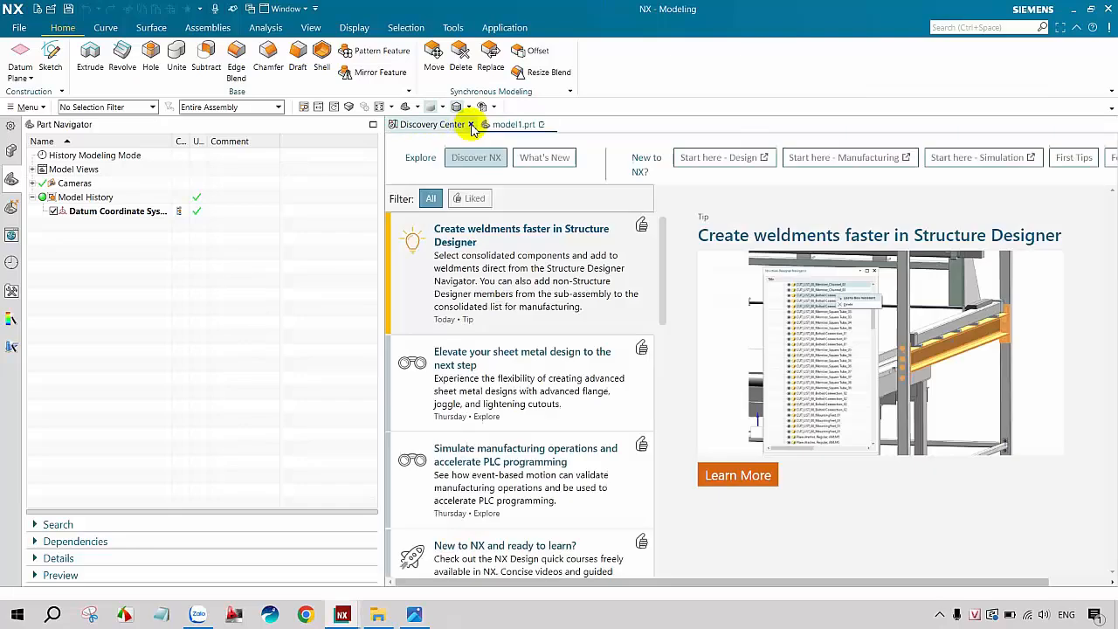
Step: Close the Discovery Center and open the reference drawing 3.jpg, enlarged, to read the bracket's dimensions
click(472, 125)
click(416, 613)
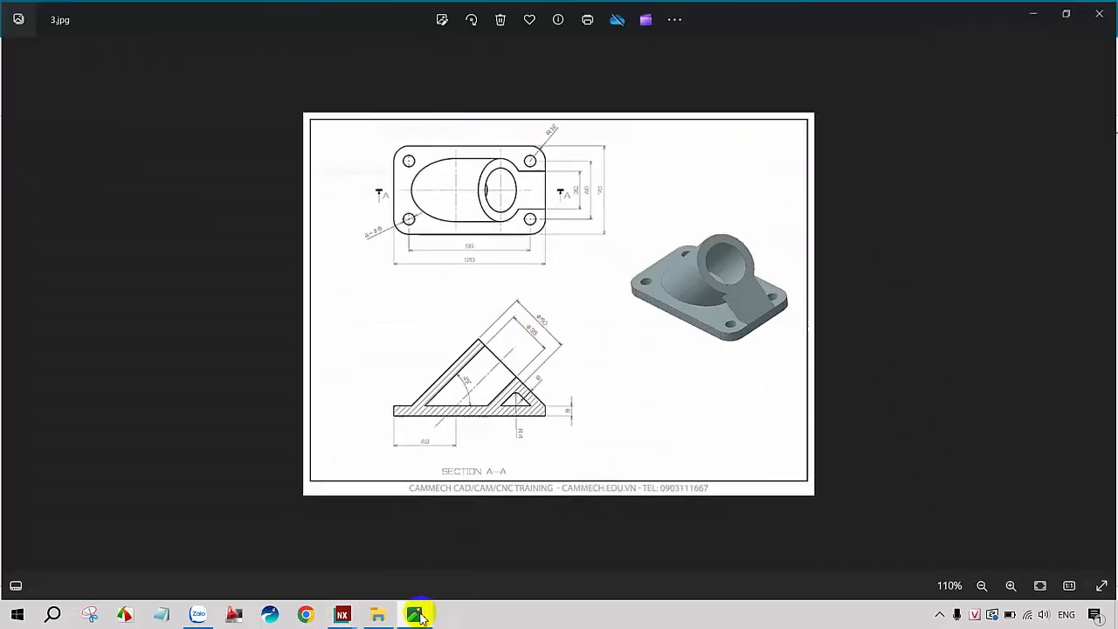
ctrl+scroll(542, 246, up, 5)
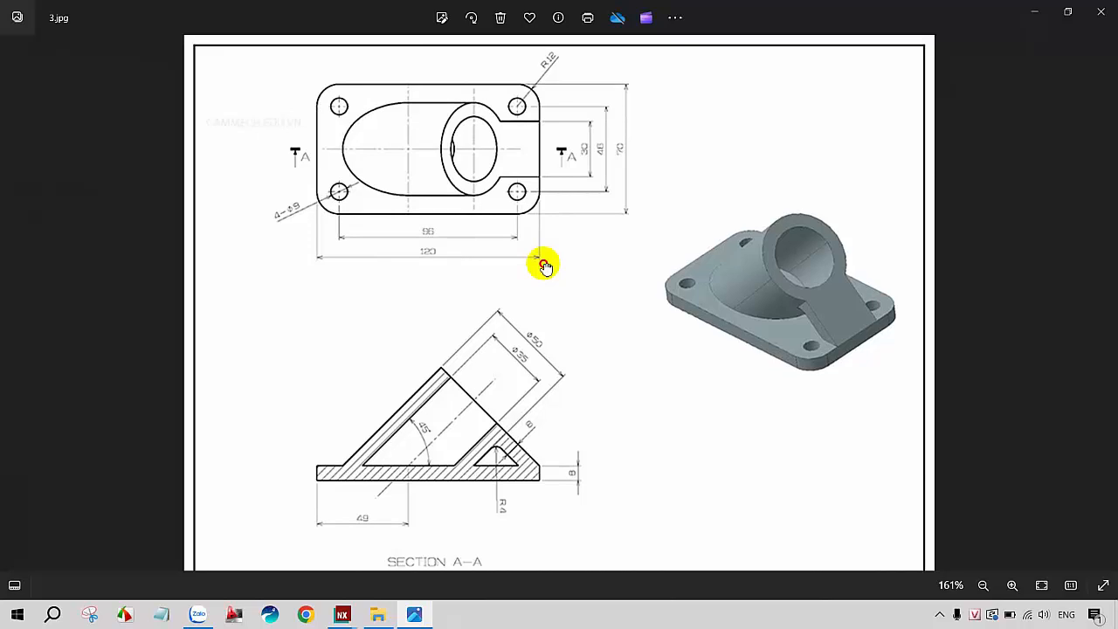
Step: Switch back to NX and exit the session containing model1.prt without saving it
click(346, 611)
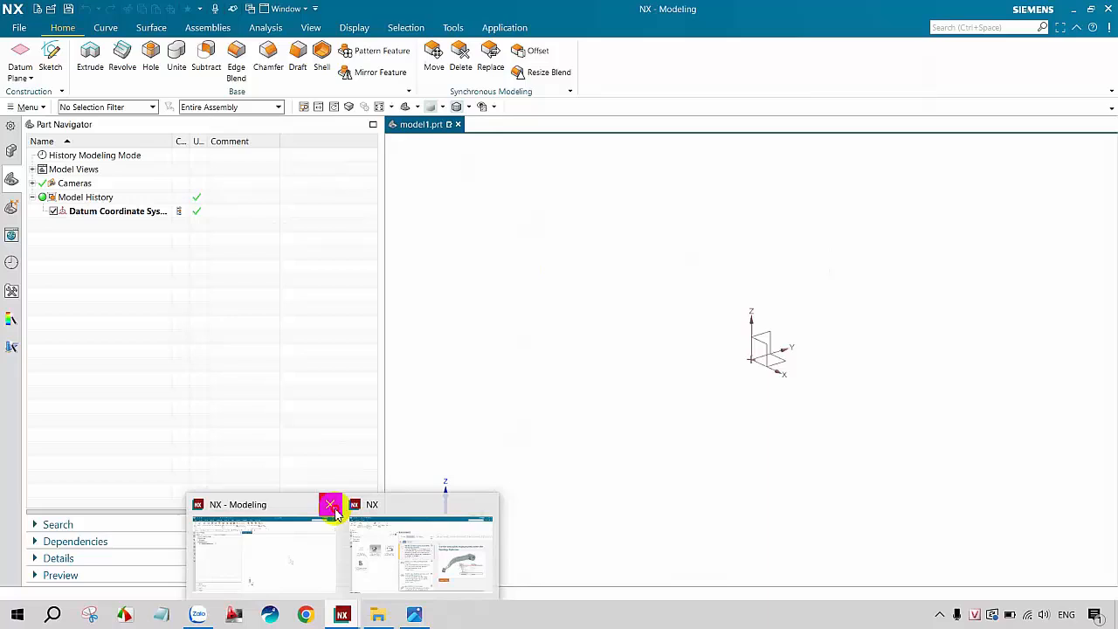
click(332, 505)
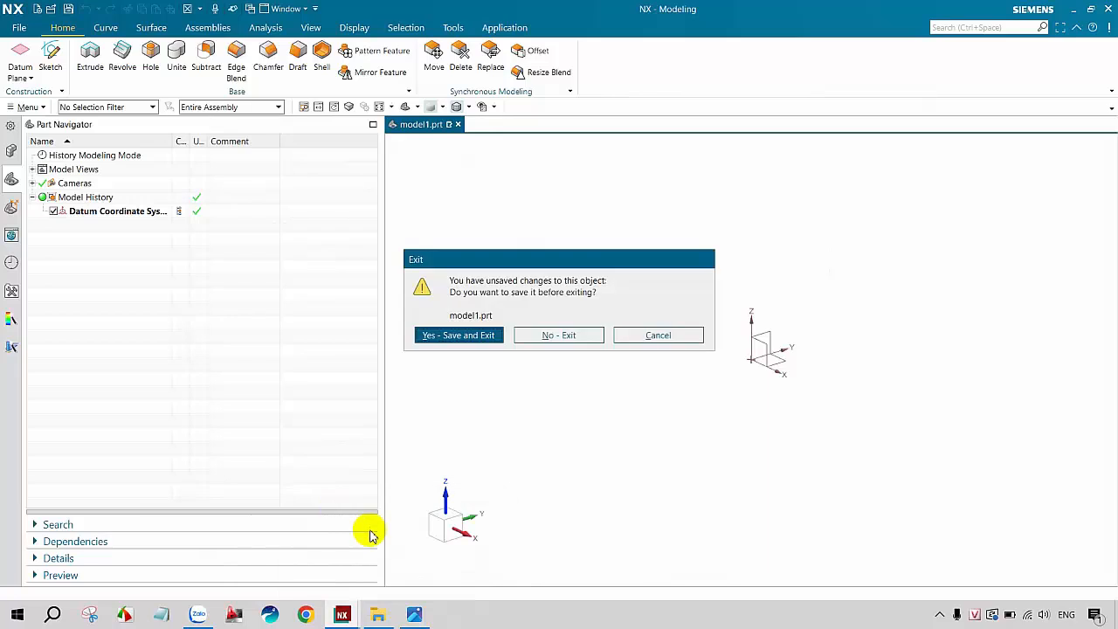
click(547, 338)
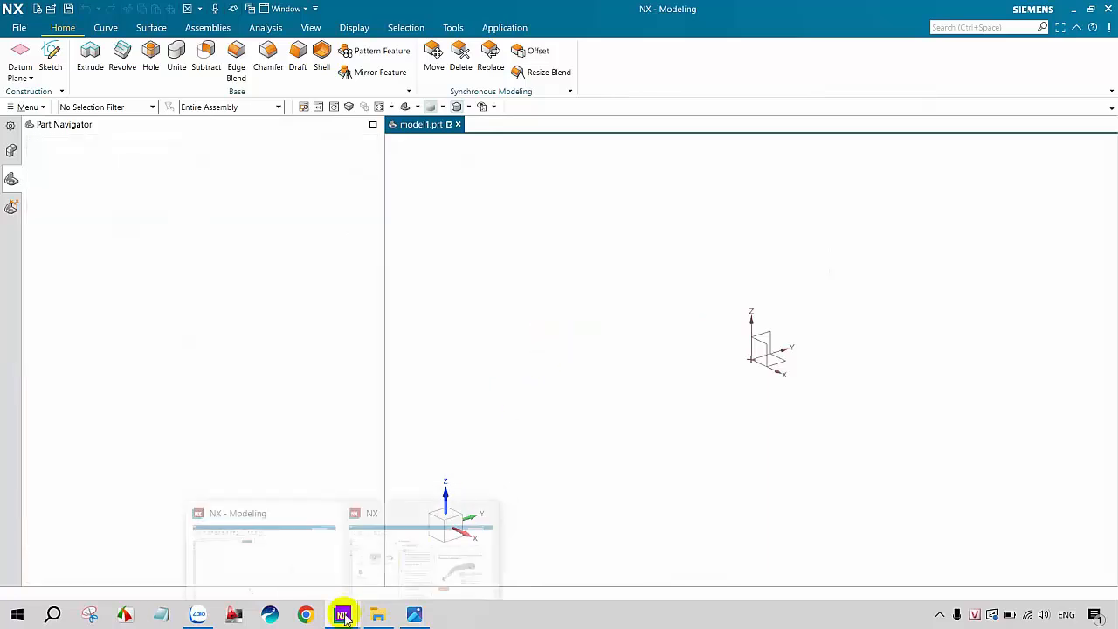
Step: Switch to the other NX session, close its Discovery Center and create a new model part
click(429, 529)
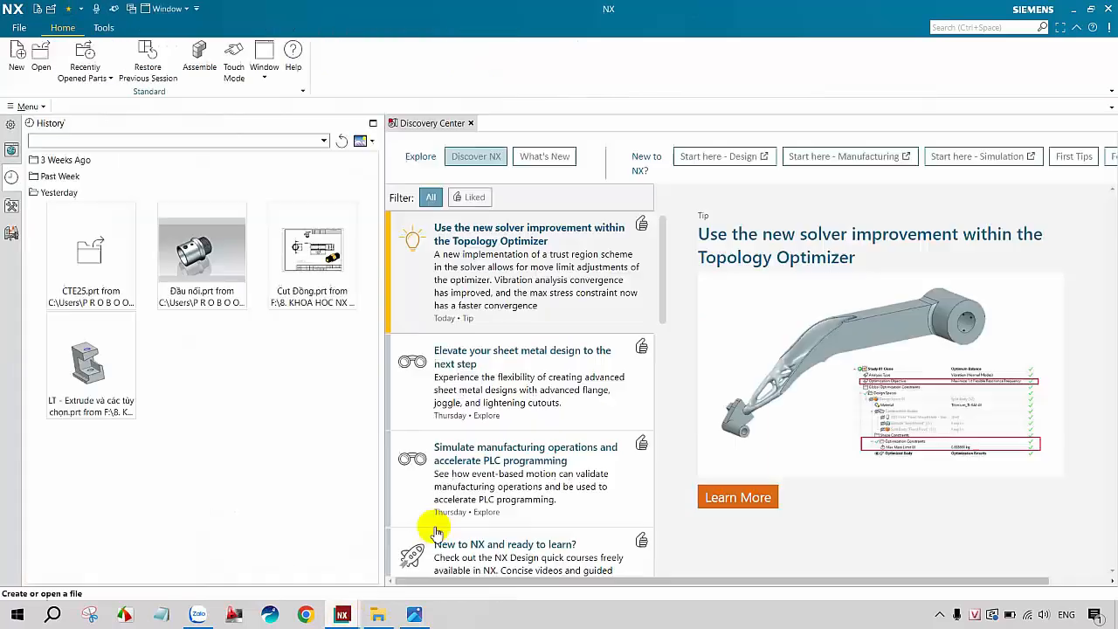
click(471, 123)
click(19, 59)
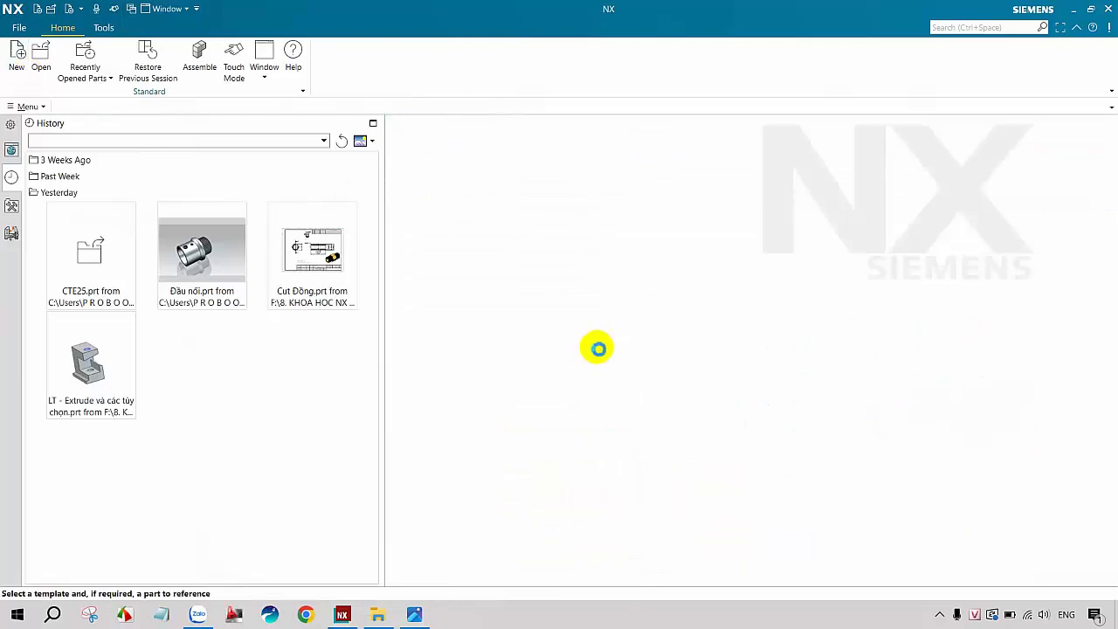
click(982, 486)
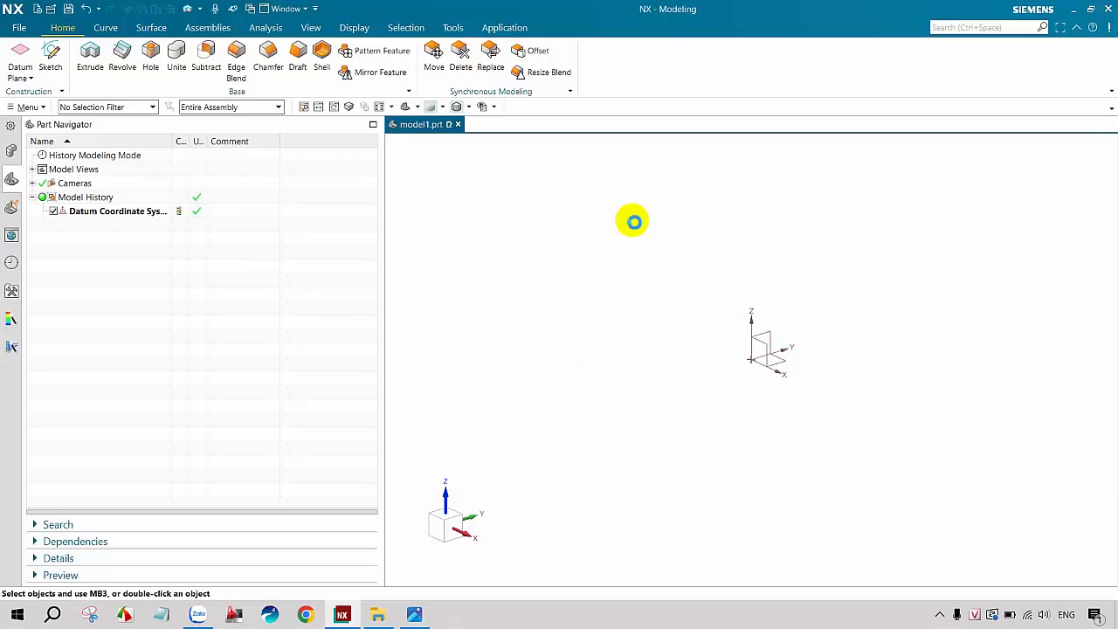
Step: Start an Extrude with a sketch on the XY plane and draw a horizontal rectangle centred on the origin, about 223 mm high
key(x)
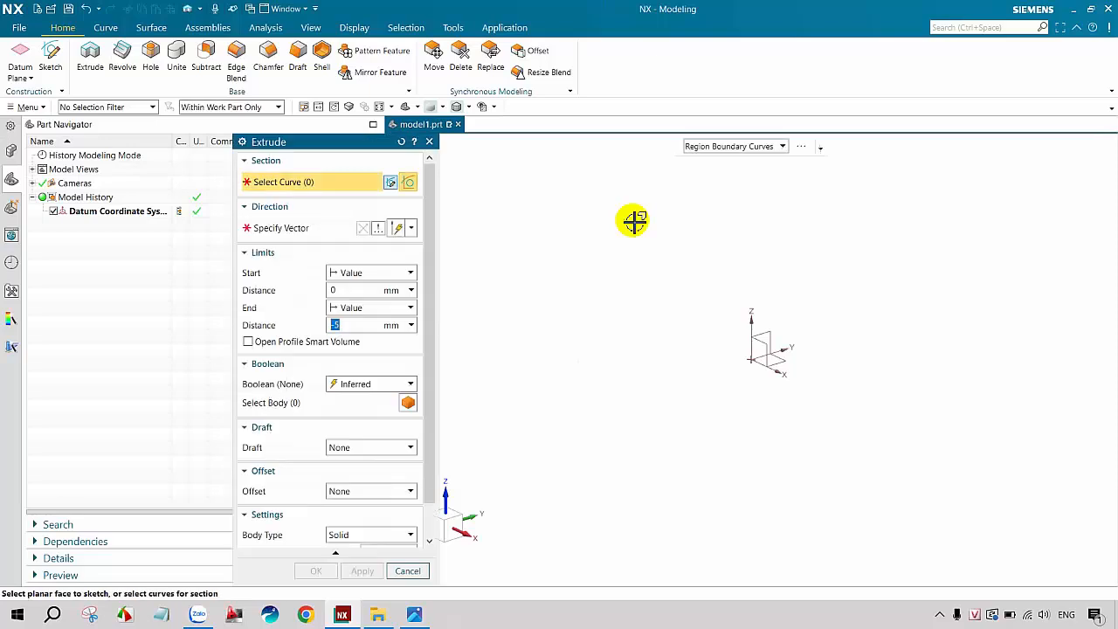
click(786, 360)
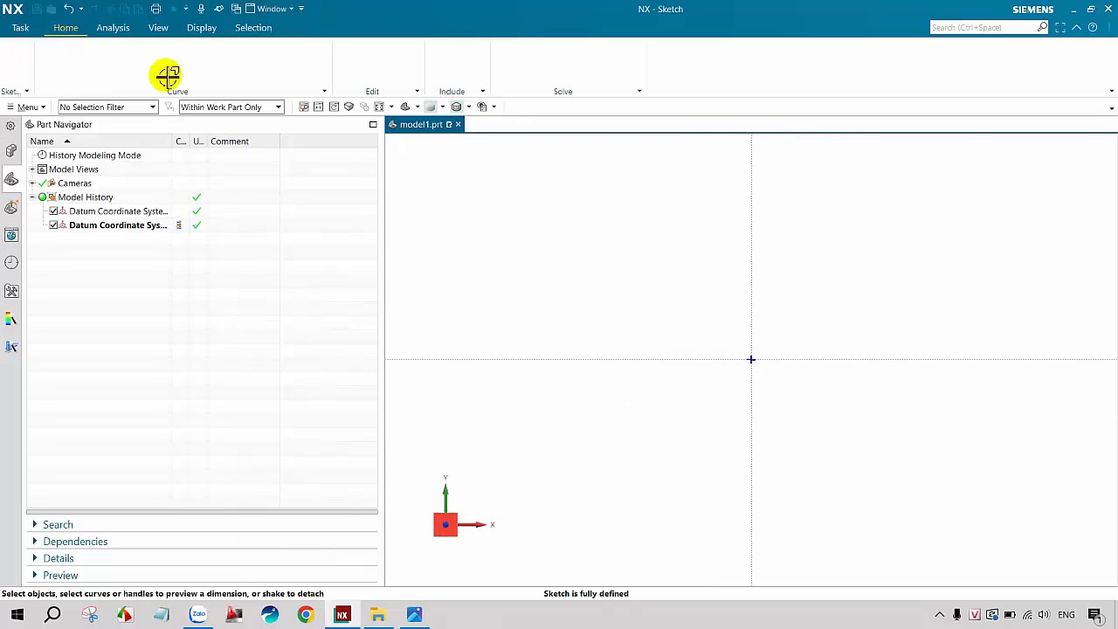
click(88, 53)
click(287, 179)
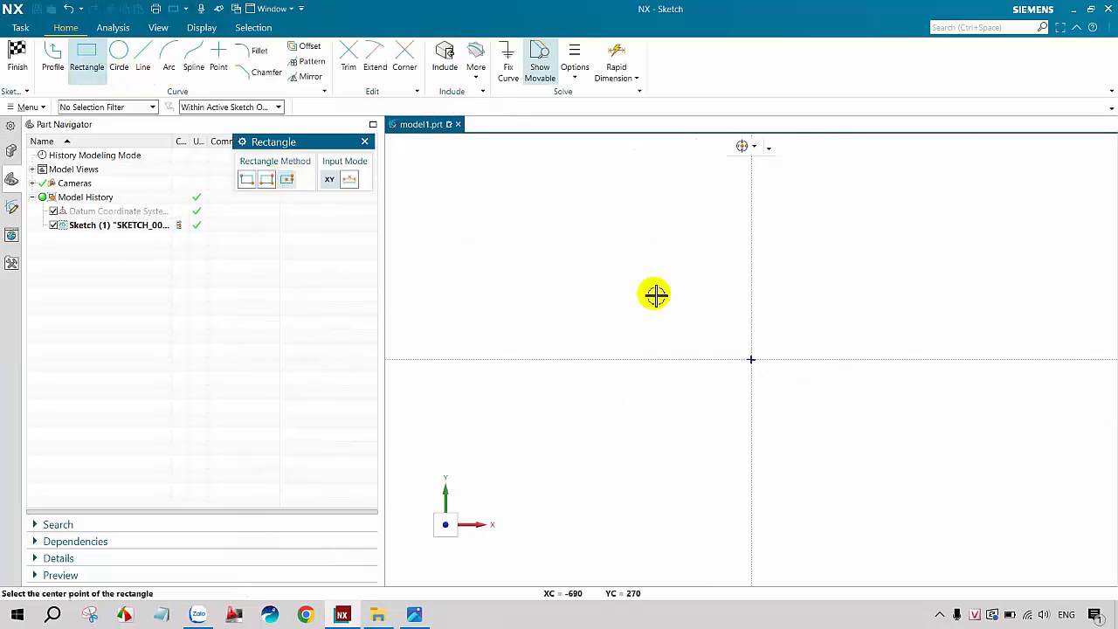
click(752, 359)
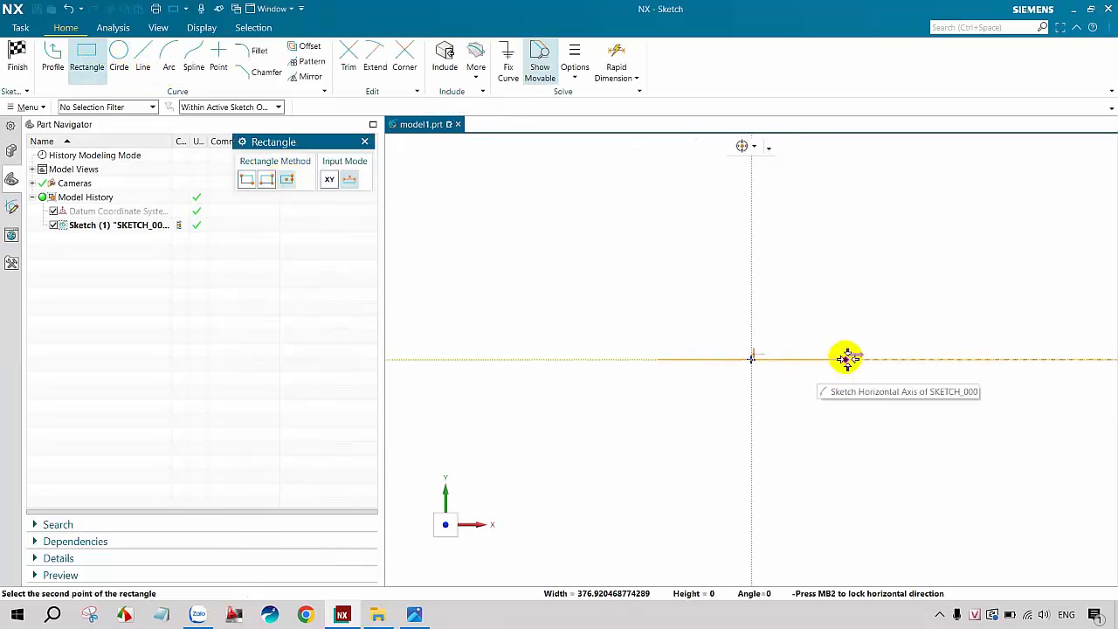
click(845, 358)
click(827, 304)
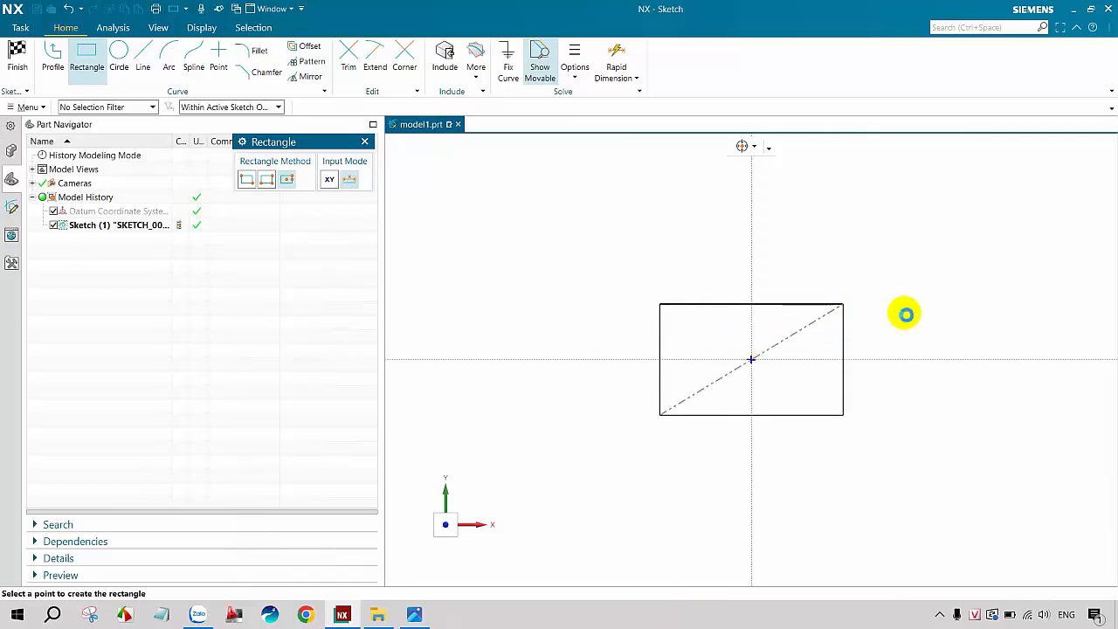
key(Escape)
scroll(890, 334, up, 1)
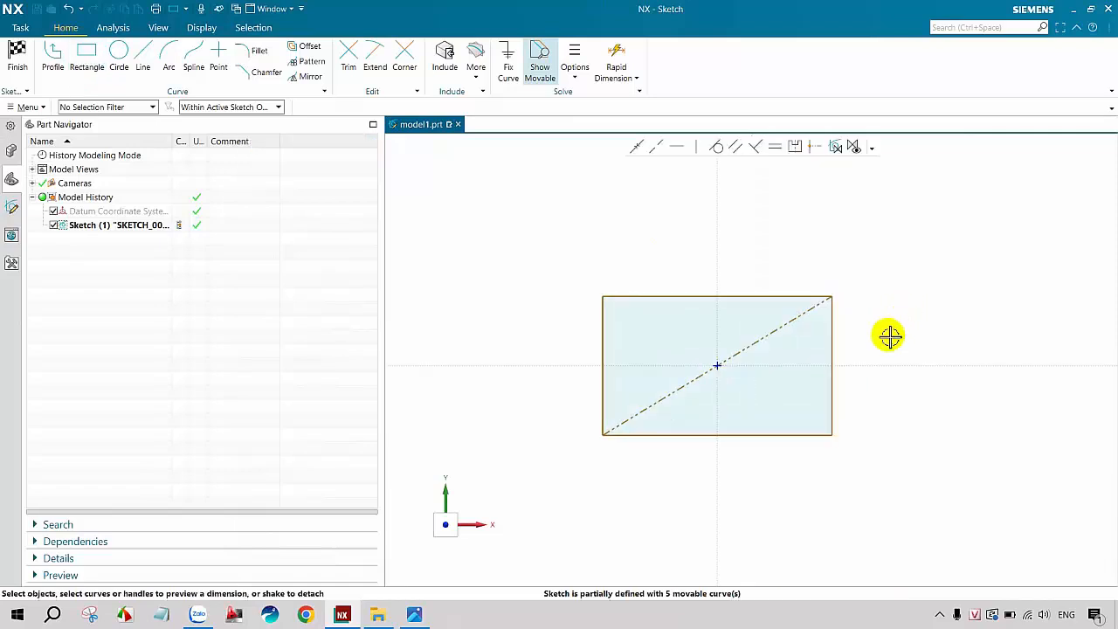
Step: Dimension the rectangle's vertical side with Rapid Dimension and set its height to 70 mm
key(d)
click(832, 336)
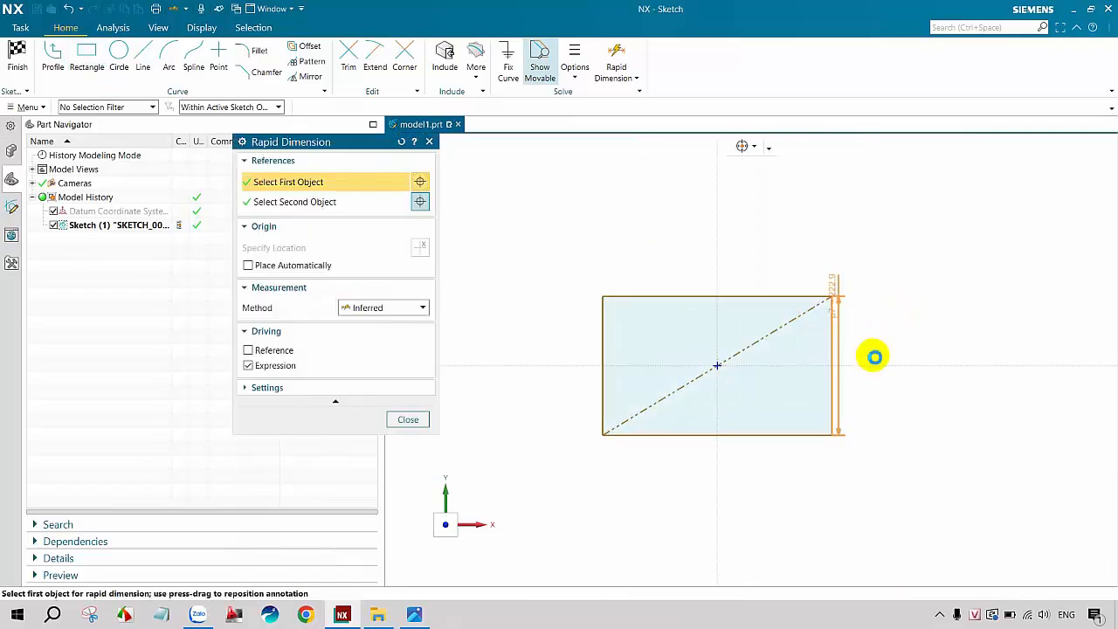
click(944, 378)
text(7)
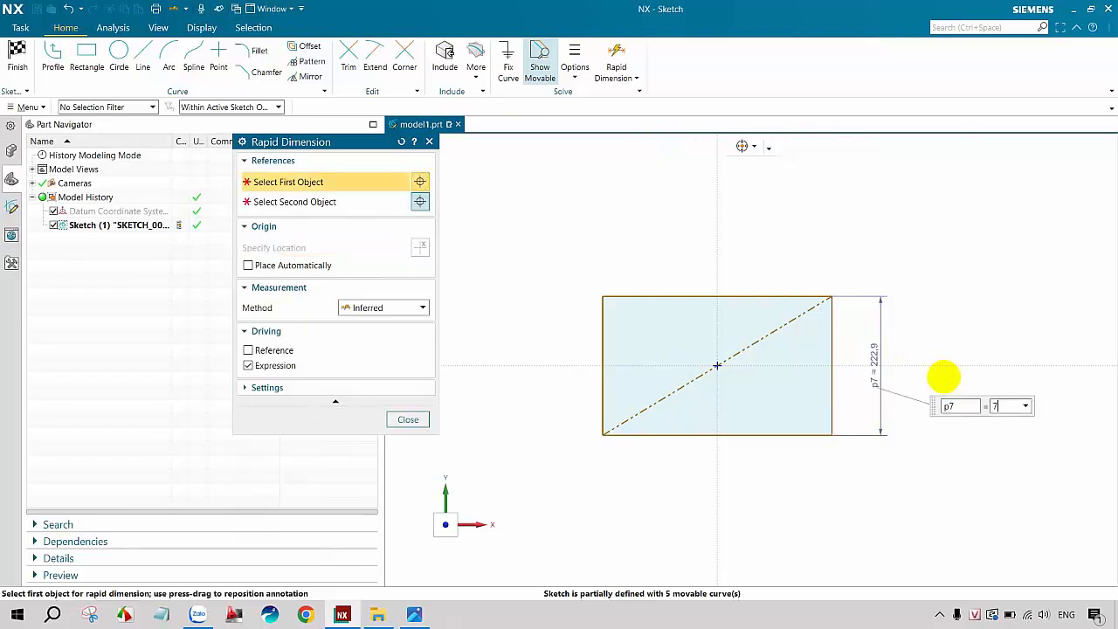
text(0)
key(Return)
key(Return)
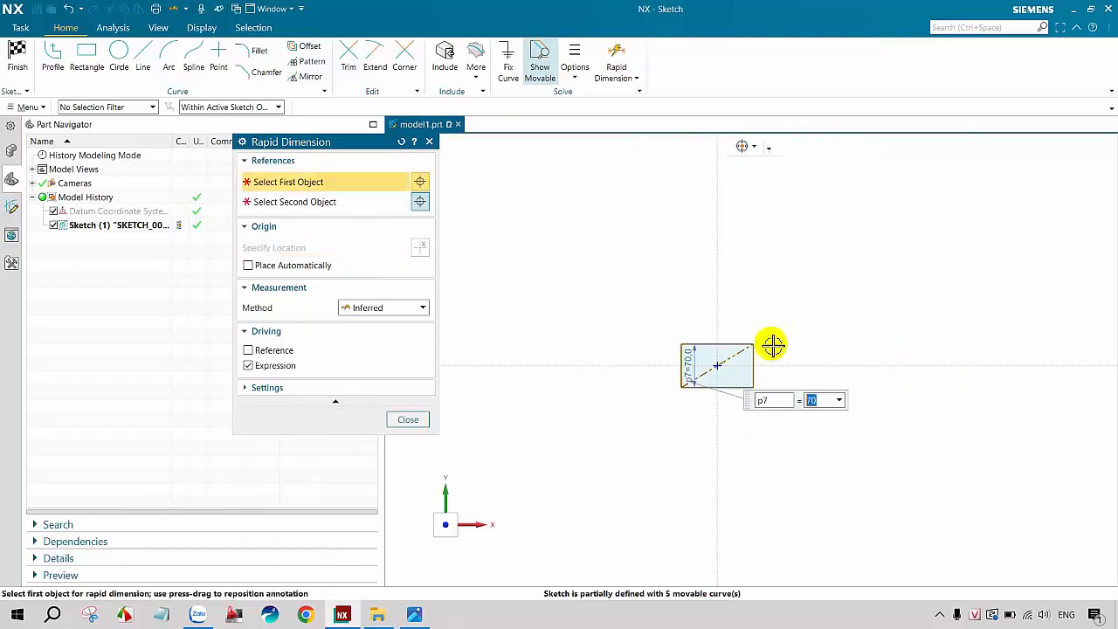
Step: Dimension the rectangle's upper horizontal side and set its width to 120 mm
click(738, 342)
click(838, 343)
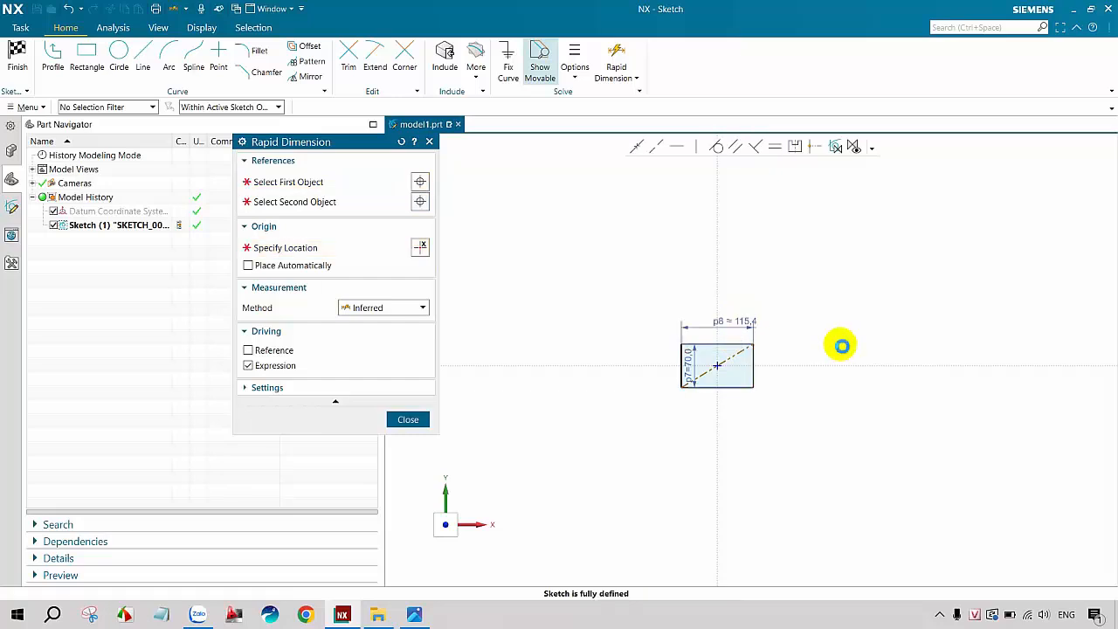
text(120)
key(Return)
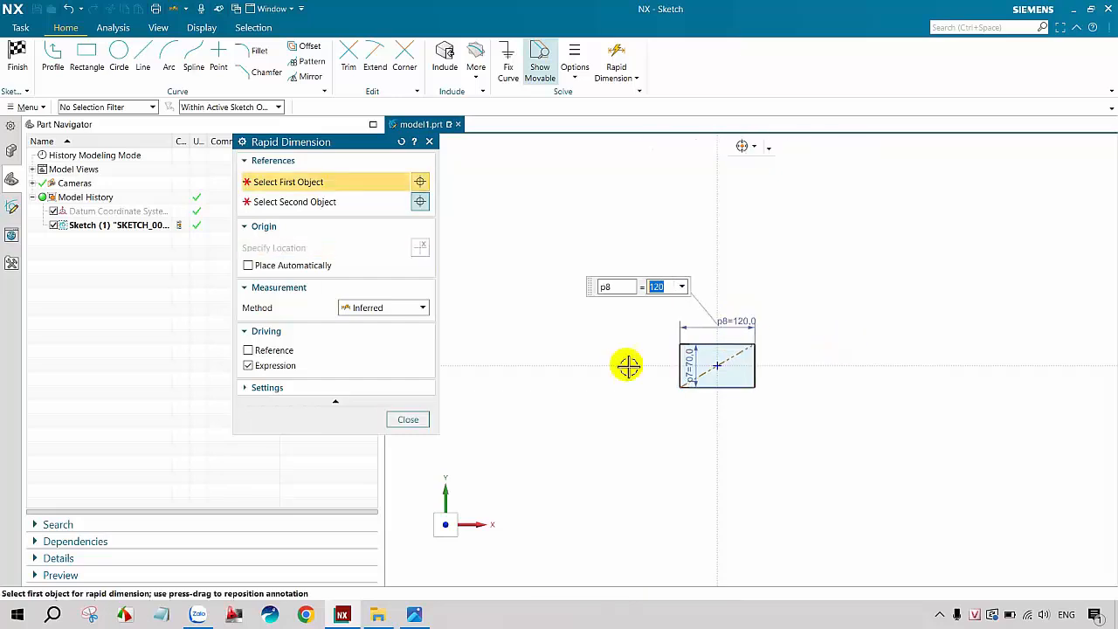
click(407, 419)
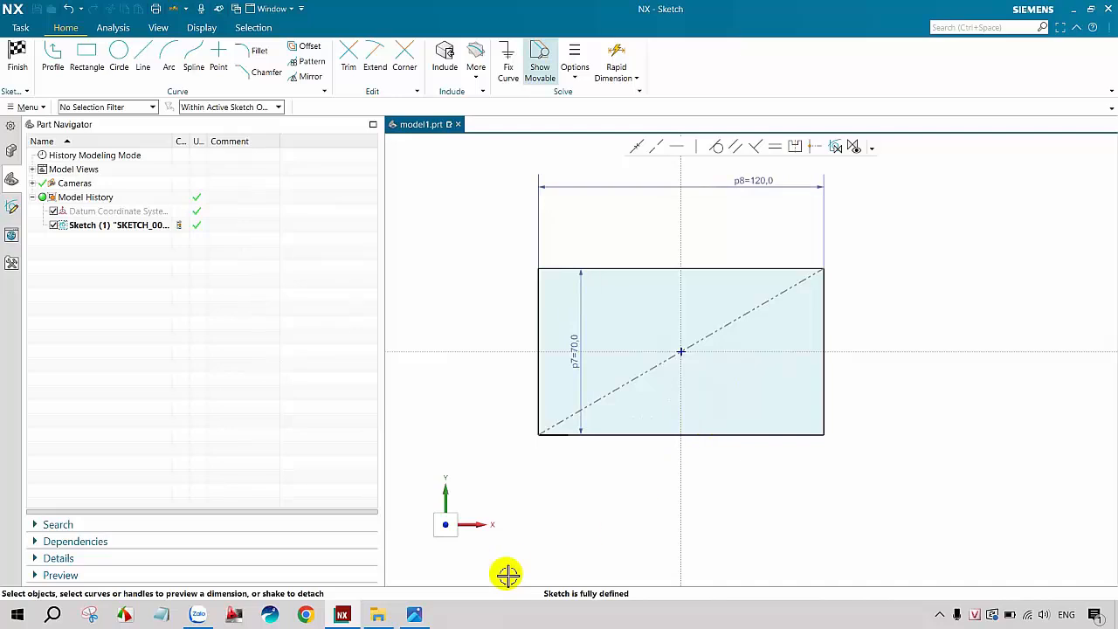
Step: Check the hole layout in the reference drawing and sketch four 9 mm diameter circles inside the rectangle, one near each corner
click(414, 614)
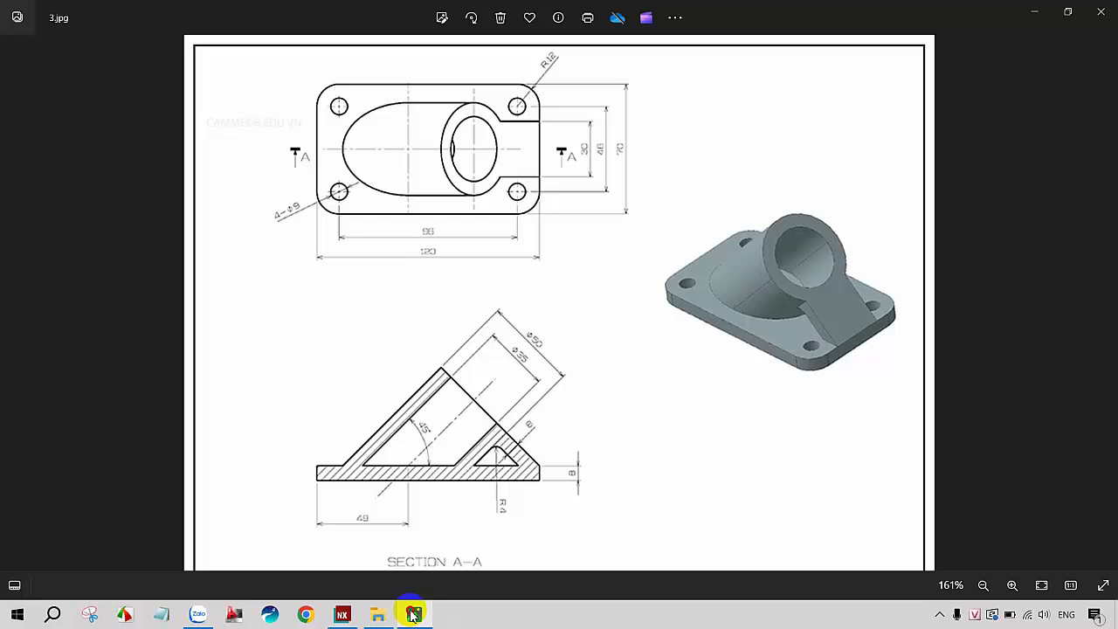
click(414, 614)
click(118, 55)
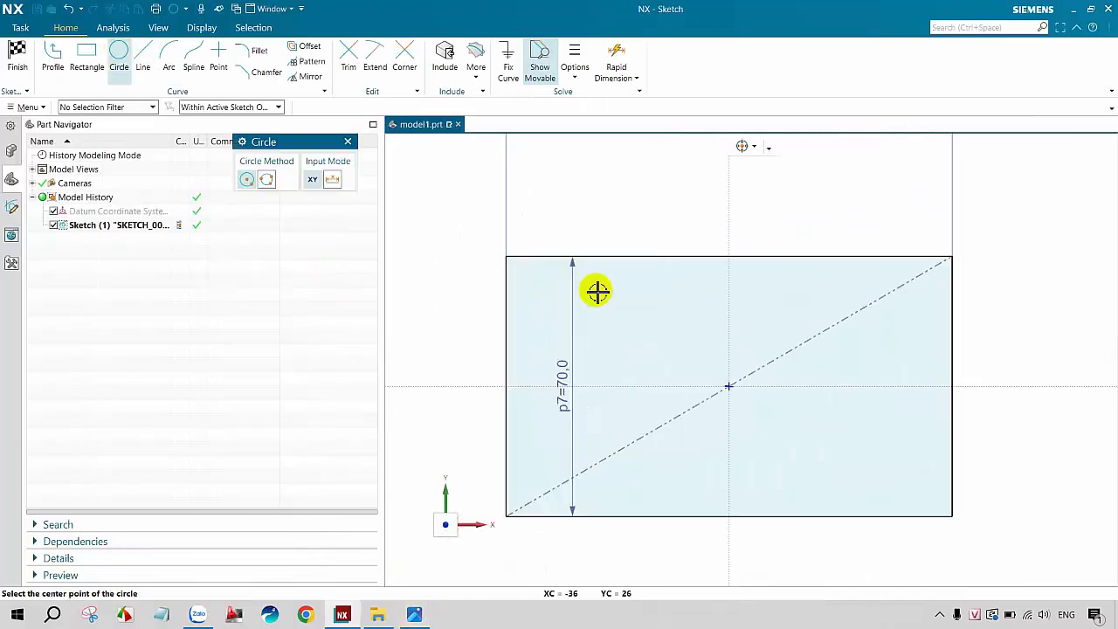
scroll(597, 292, up, 1)
click(554, 291)
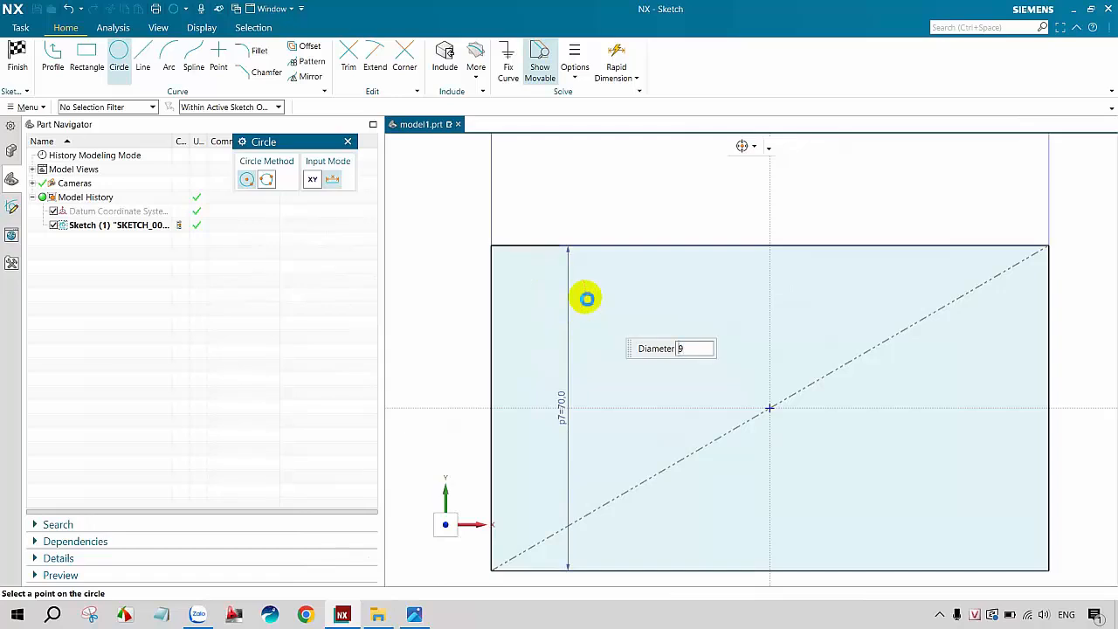
click(586, 299)
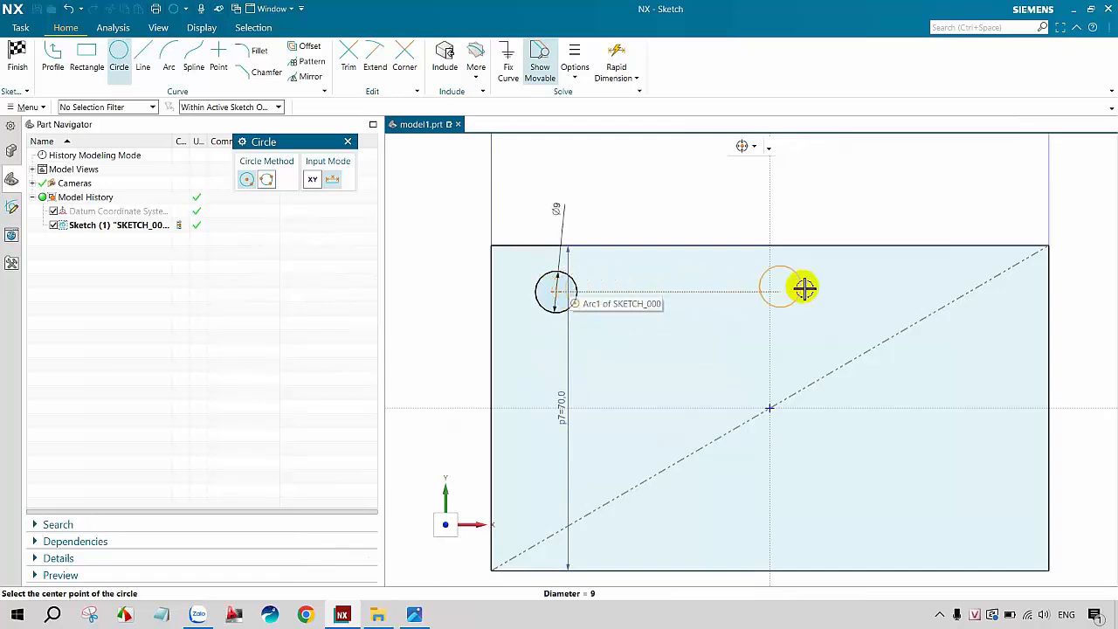
click(889, 294)
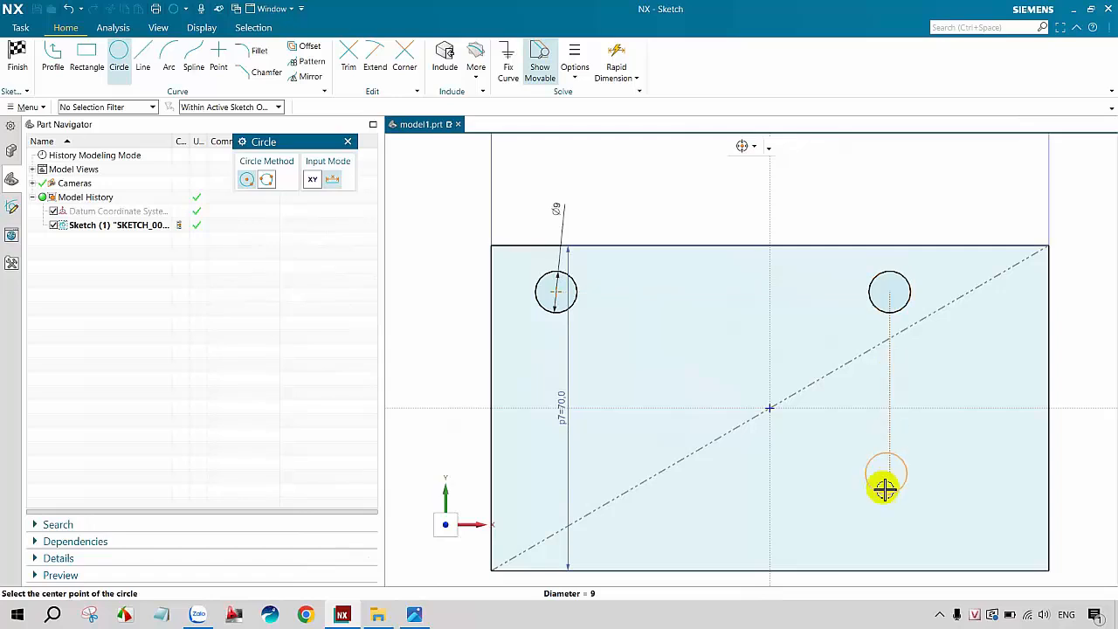
click(889, 511)
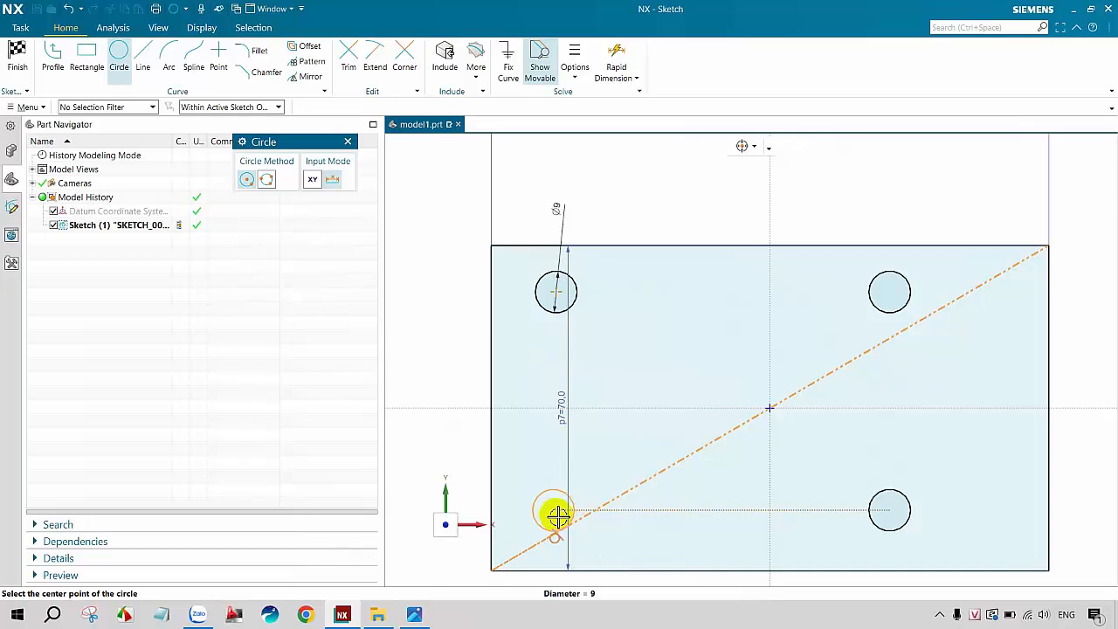
click(546, 491)
key(Escape)
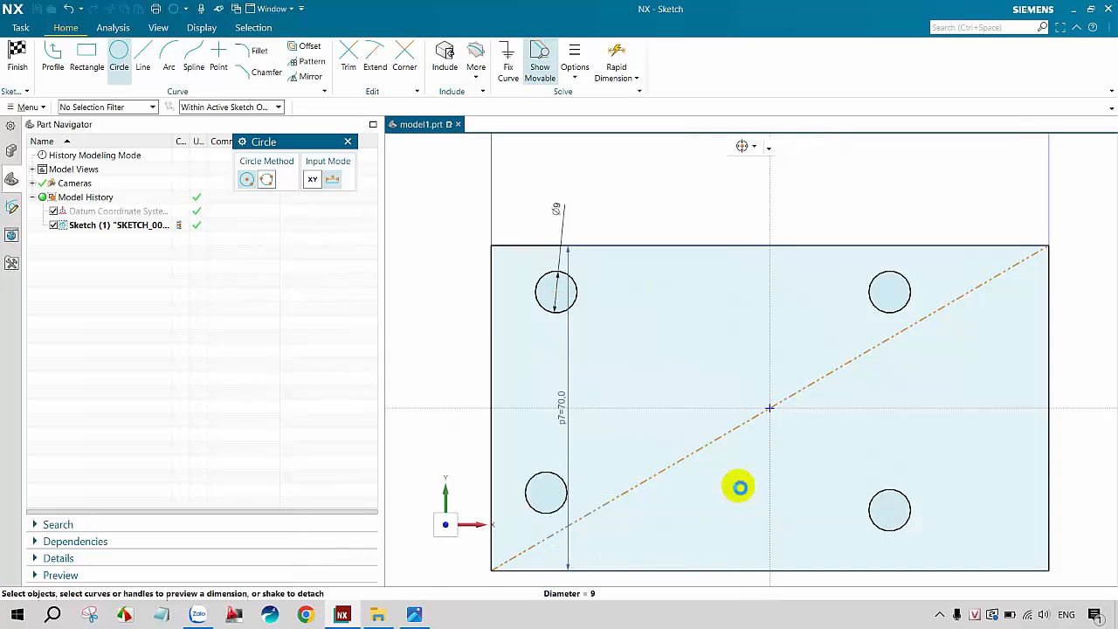
Step: Make the two upper circles symmetric about the sketch's vertical axis, moving the upper-left circle and keeping the upper-right one stationary
scroll(644, 348, up, 2)
scroll(530, 315, down, 2)
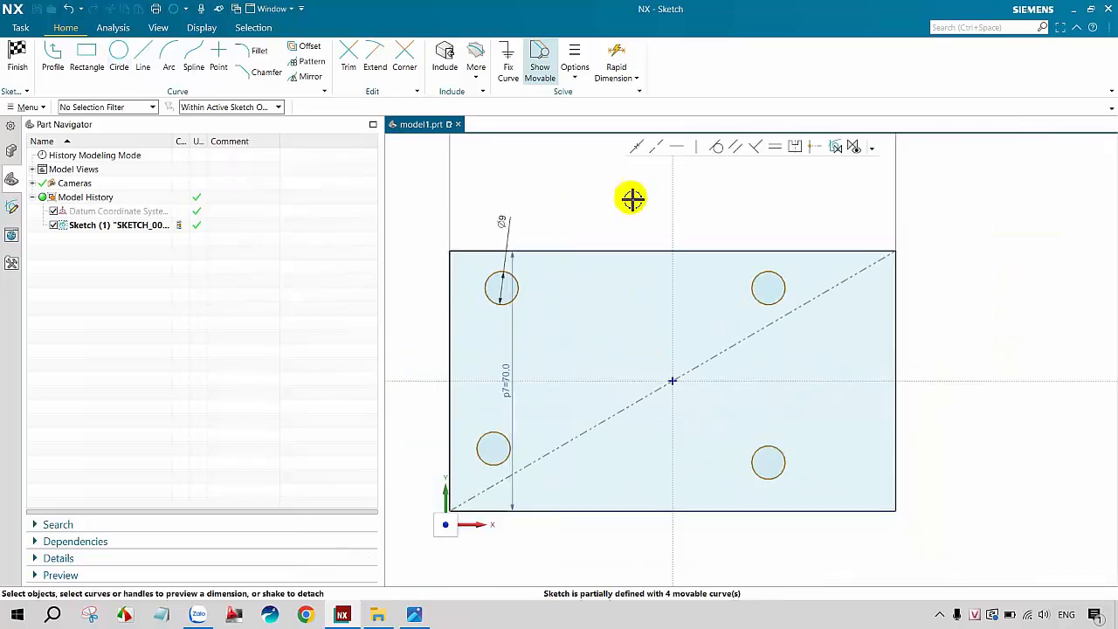
click(809, 149)
scroll(517, 307, up, 1)
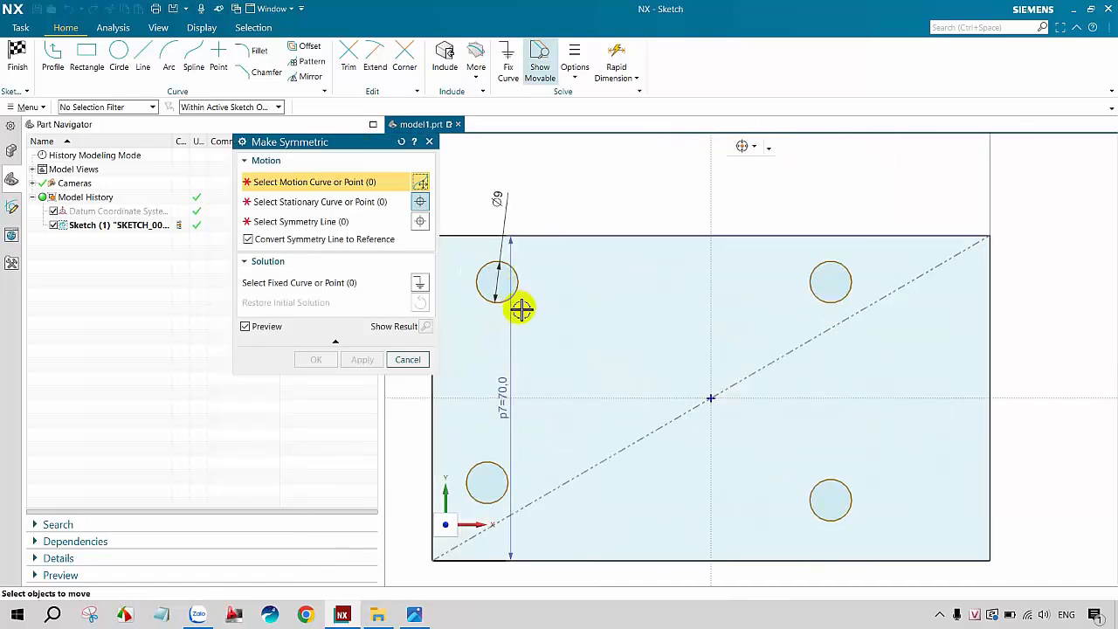
click(517, 285)
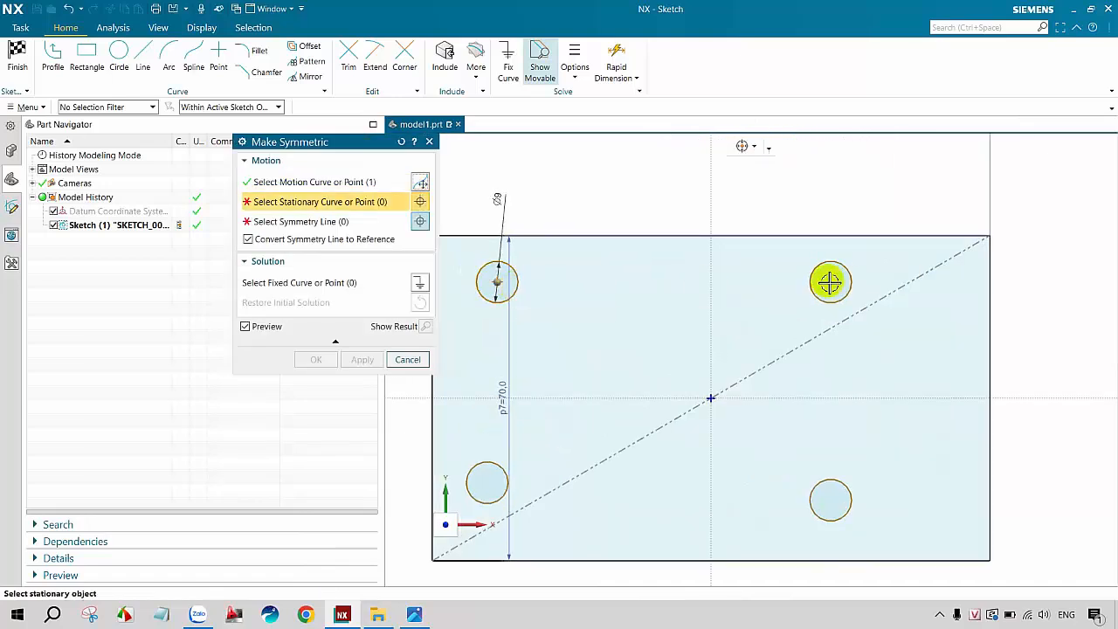
click(834, 283)
click(711, 278)
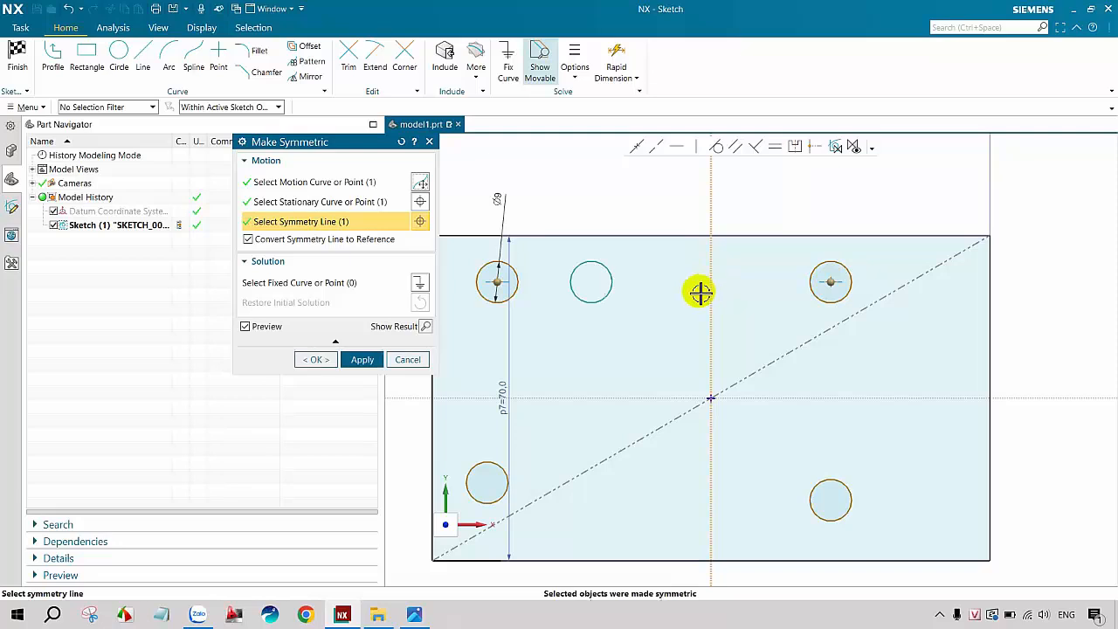
click(362, 361)
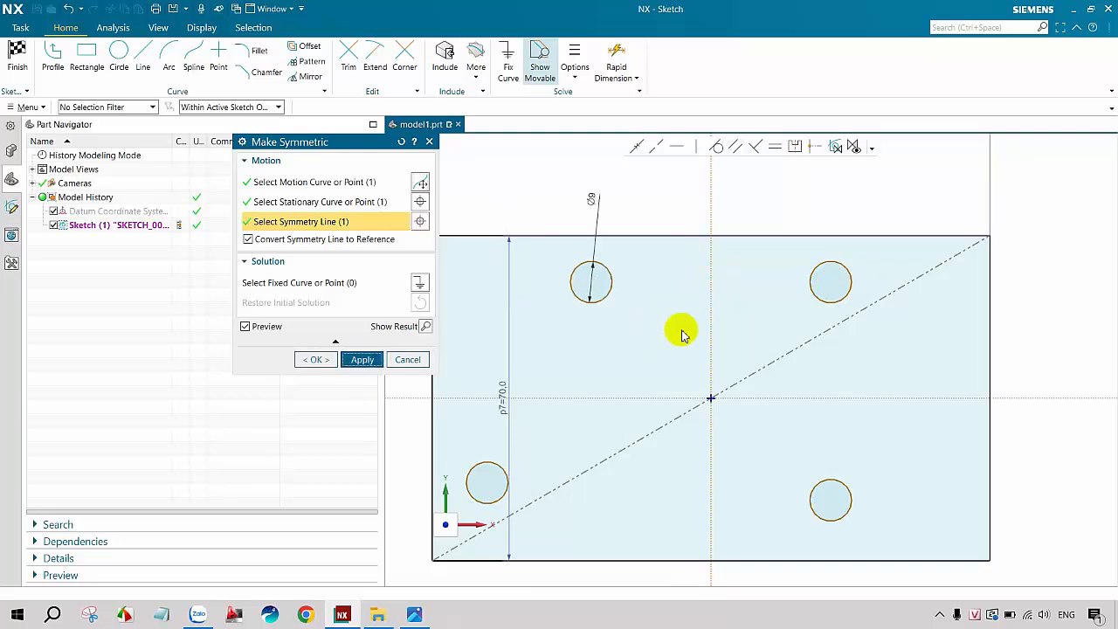
Step: Make the two right-hand circles symmetric about the sketch's horizontal axis, moving the upper-right circle and keeping the lower-right one stationary
click(831, 303)
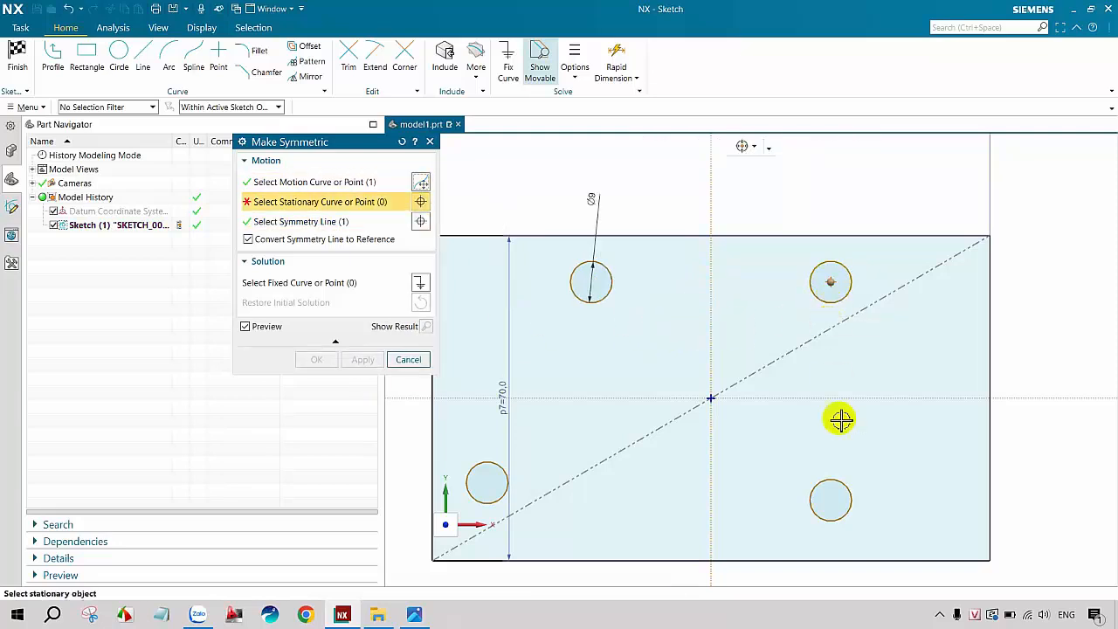
click(833, 481)
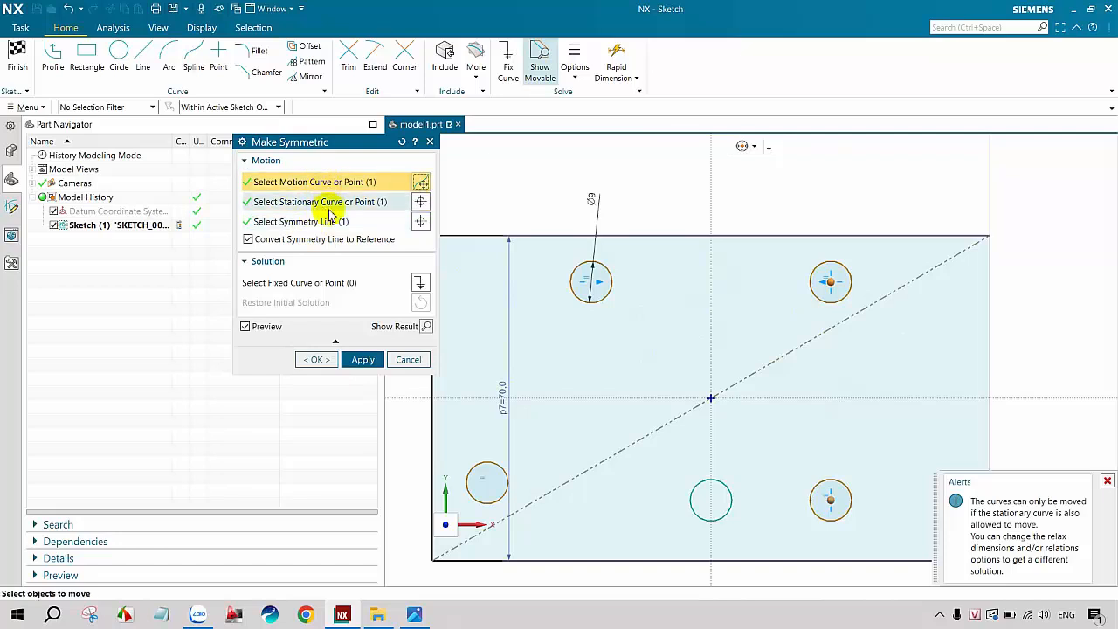
click(325, 225)
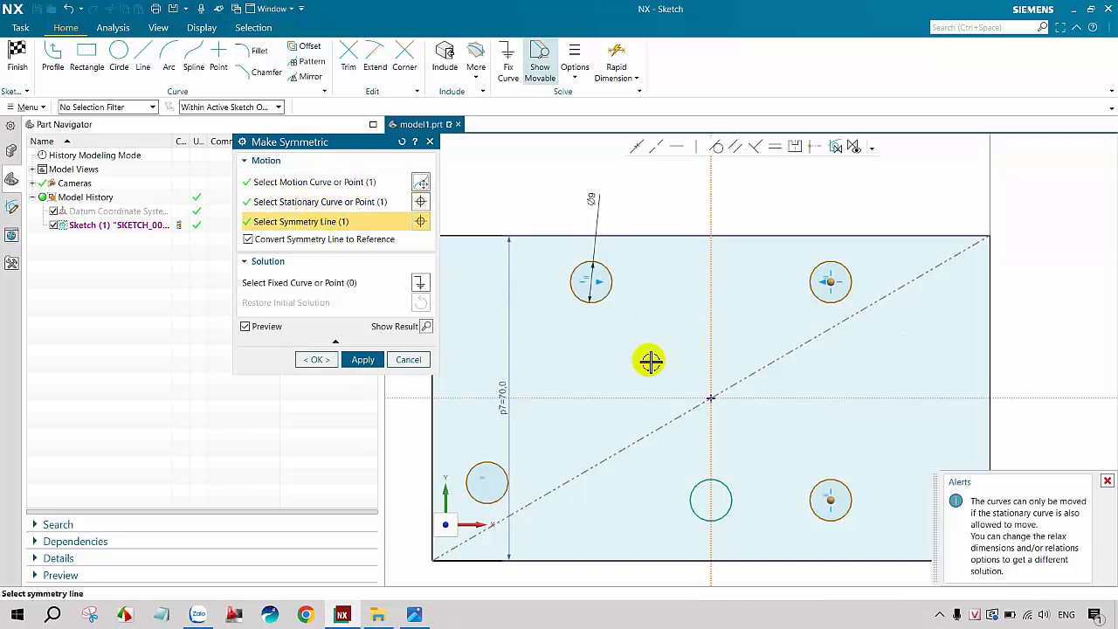
shift+click(711, 353)
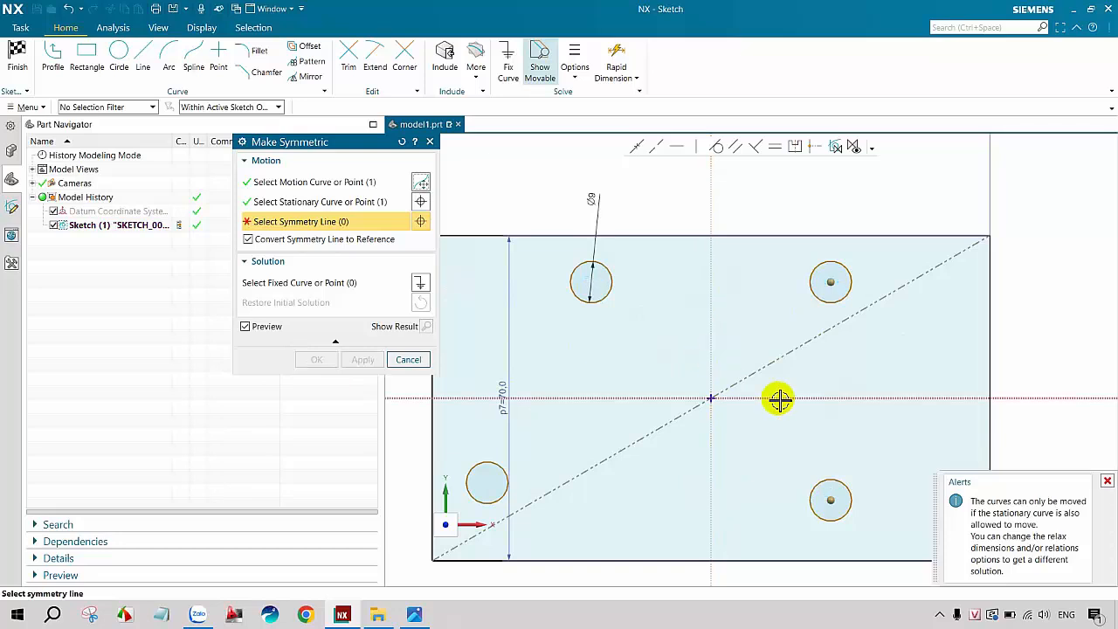
click(779, 399)
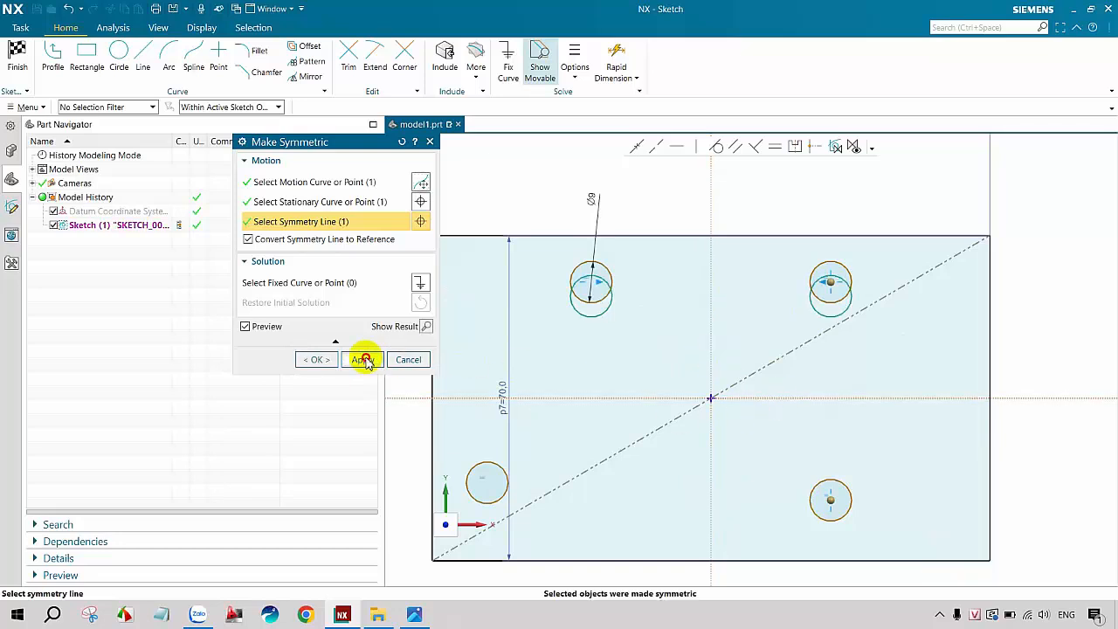
click(363, 359)
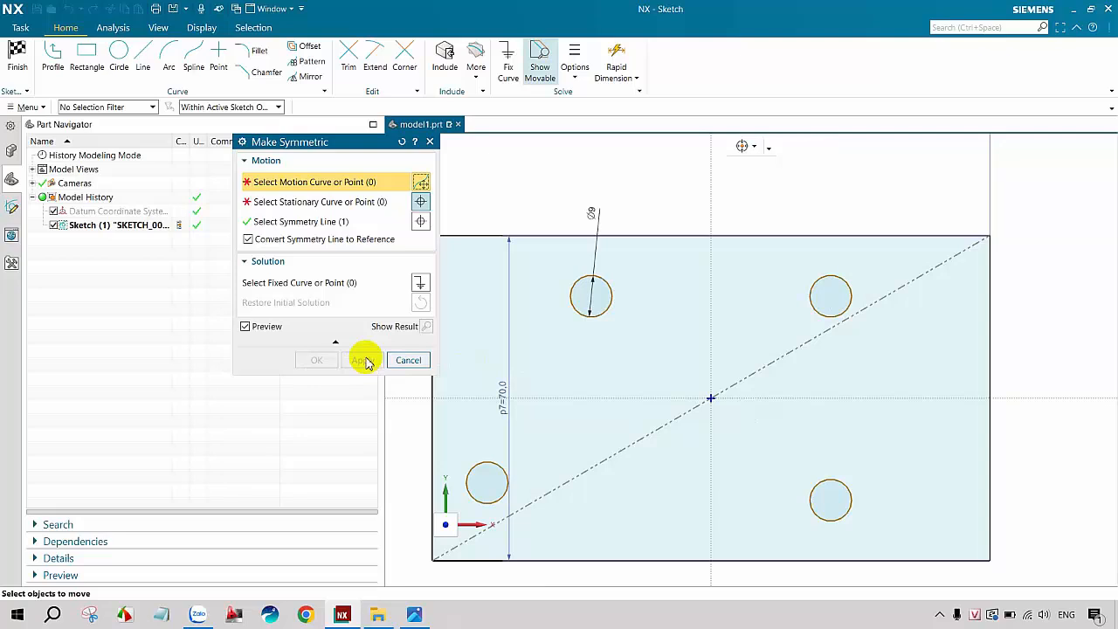
Step: Make the two lower circles symmetric about the sketch's vertical axis, moving the lower-right circle and keeping the lower-left one stationary
click(345, 225)
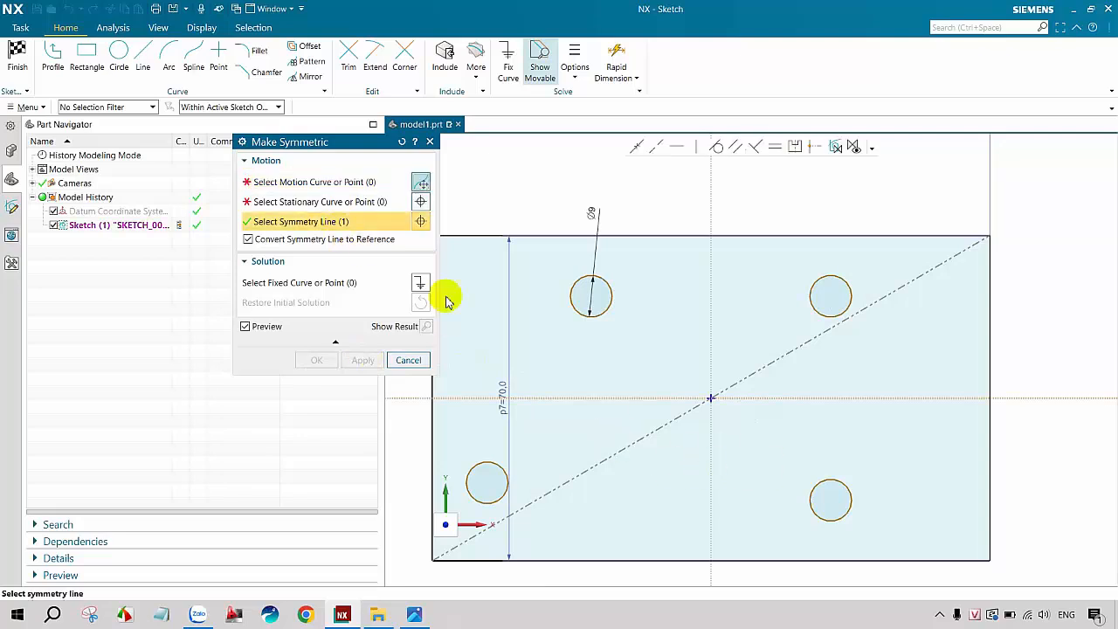
click(710, 440)
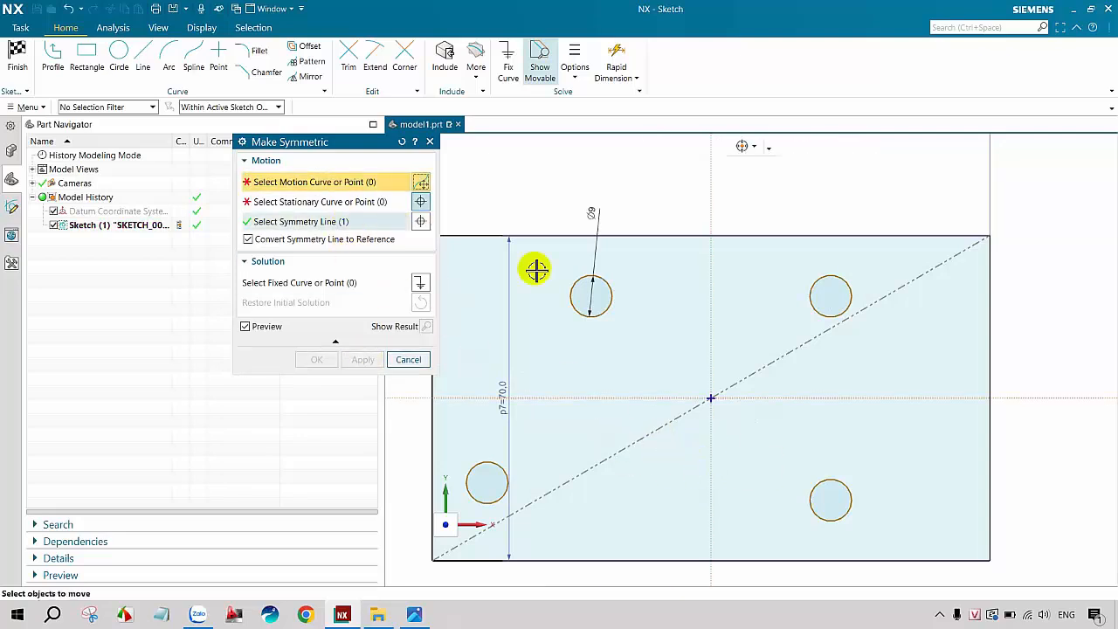
click(845, 499)
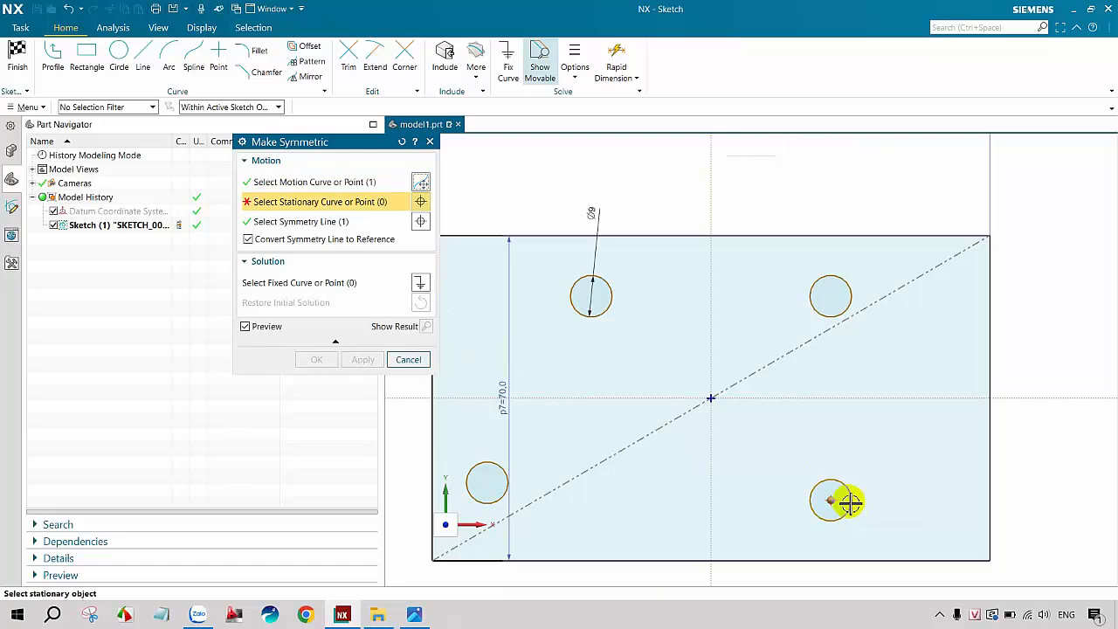
click(508, 481)
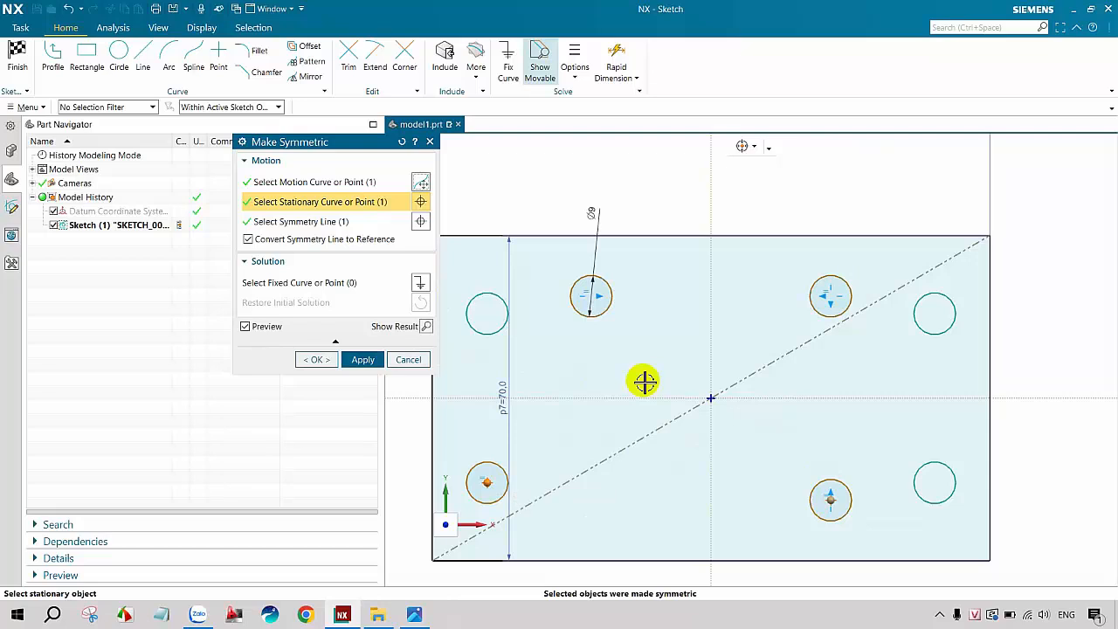
click(315, 221)
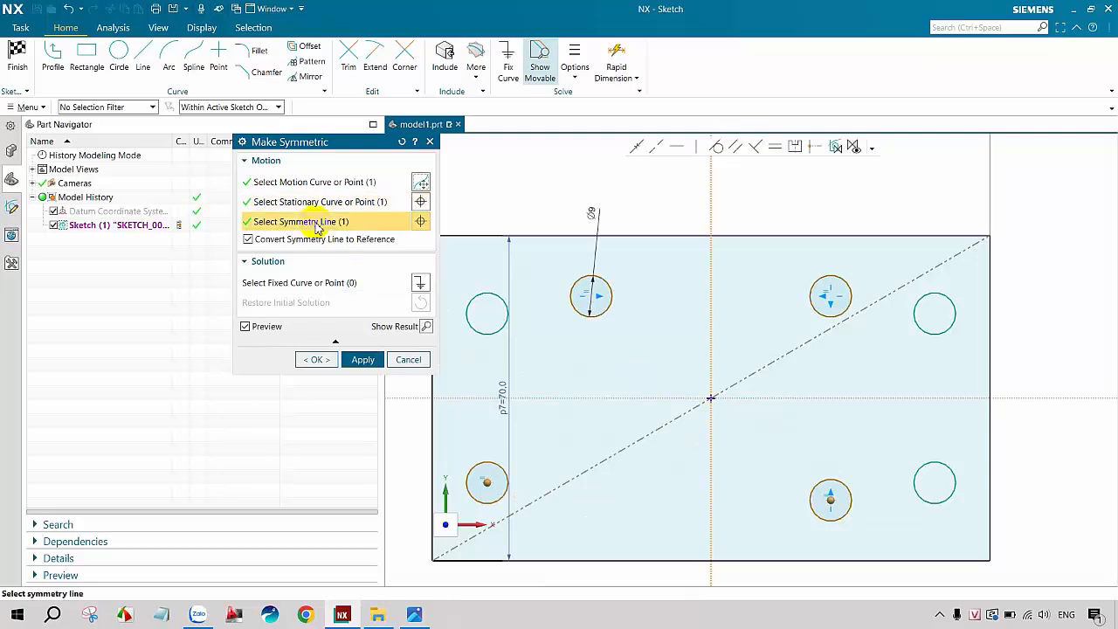
click(327, 203)
click(326, 185)
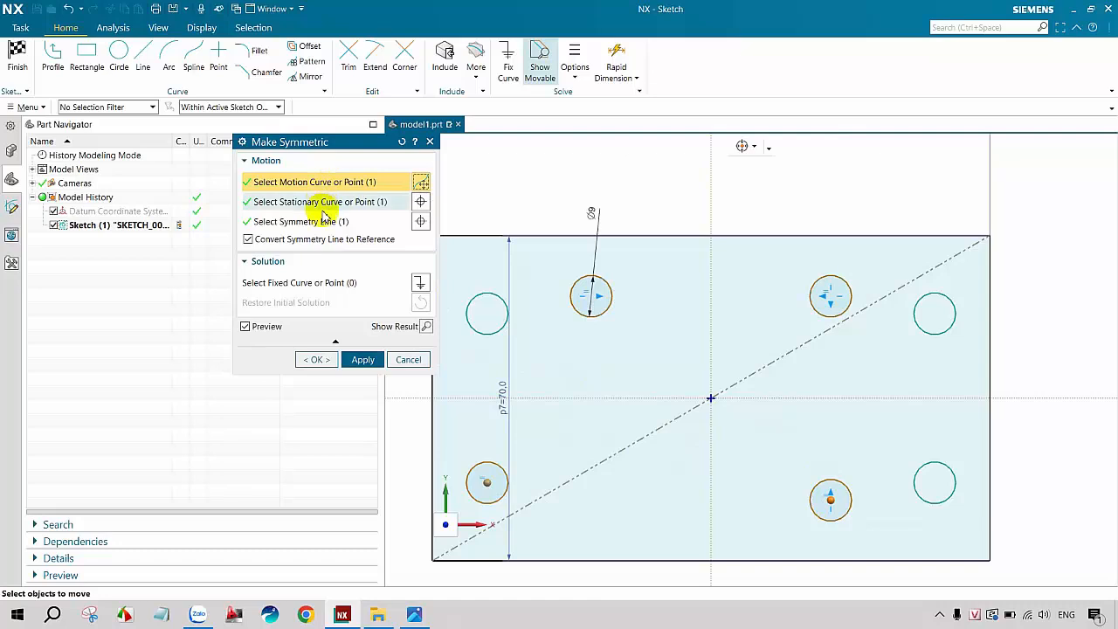
click(325, 204)
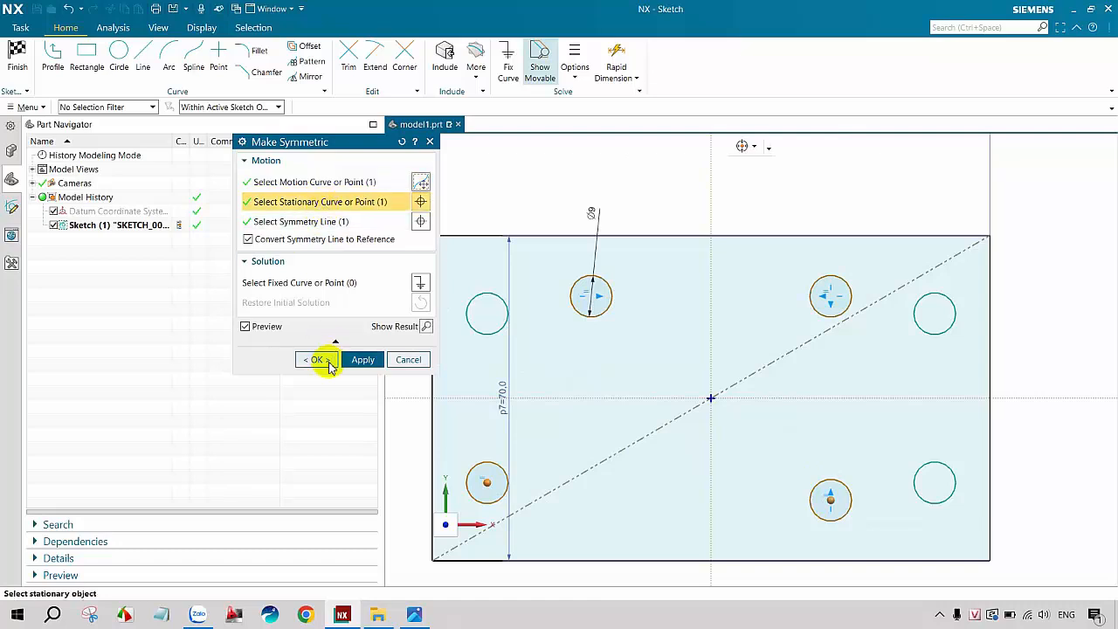
click(357, 360)
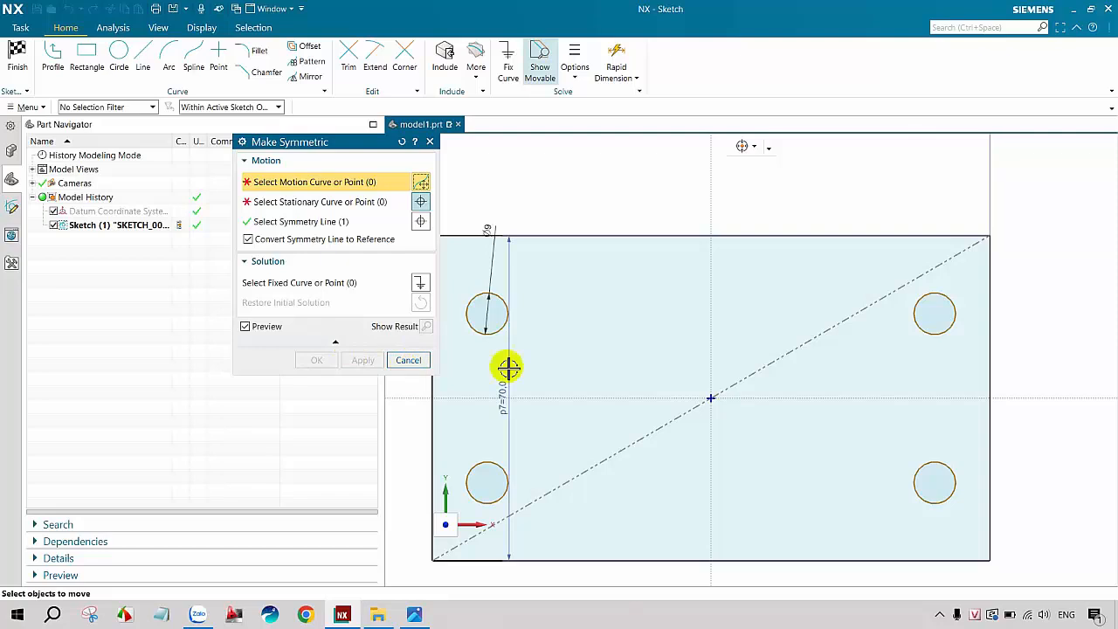
click(430, 145)
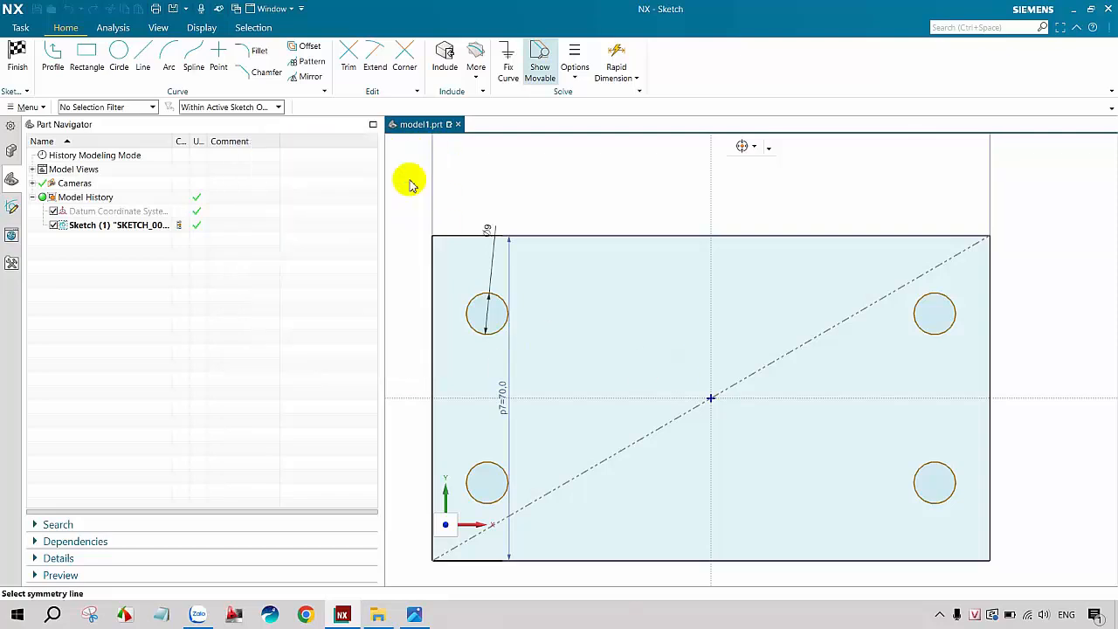
Step: Dimension the vertical distance between the centres of the two right-hand circles with Rapid Dimension and set it to 48 mm
scroll(730, 426, up, 2)
scroll(496, 365, down, 3)
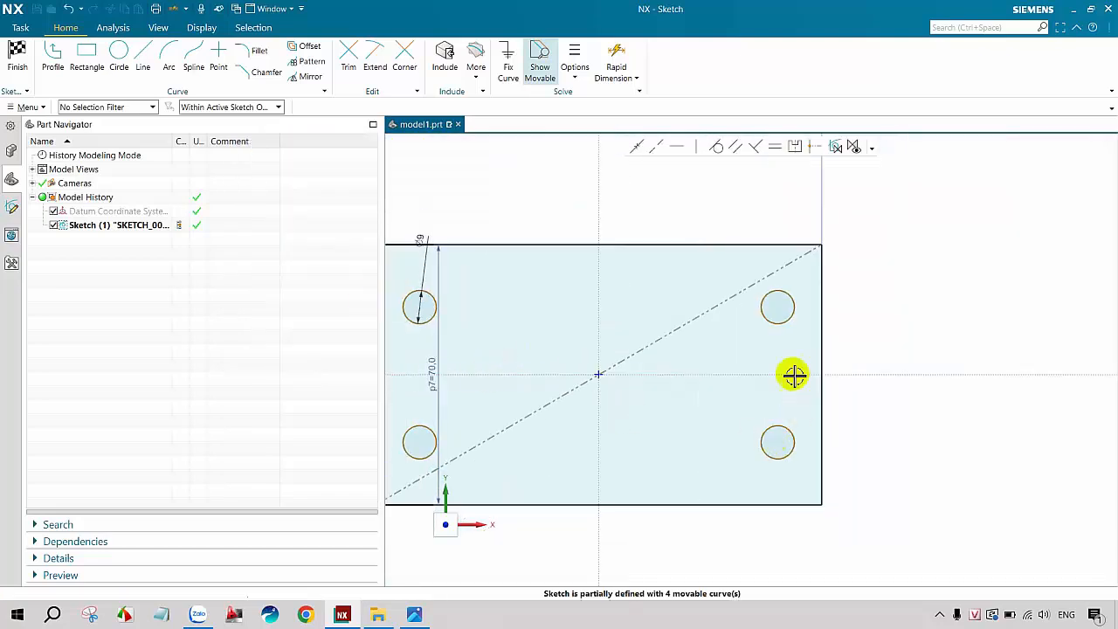
key(d)
click(777, 306)
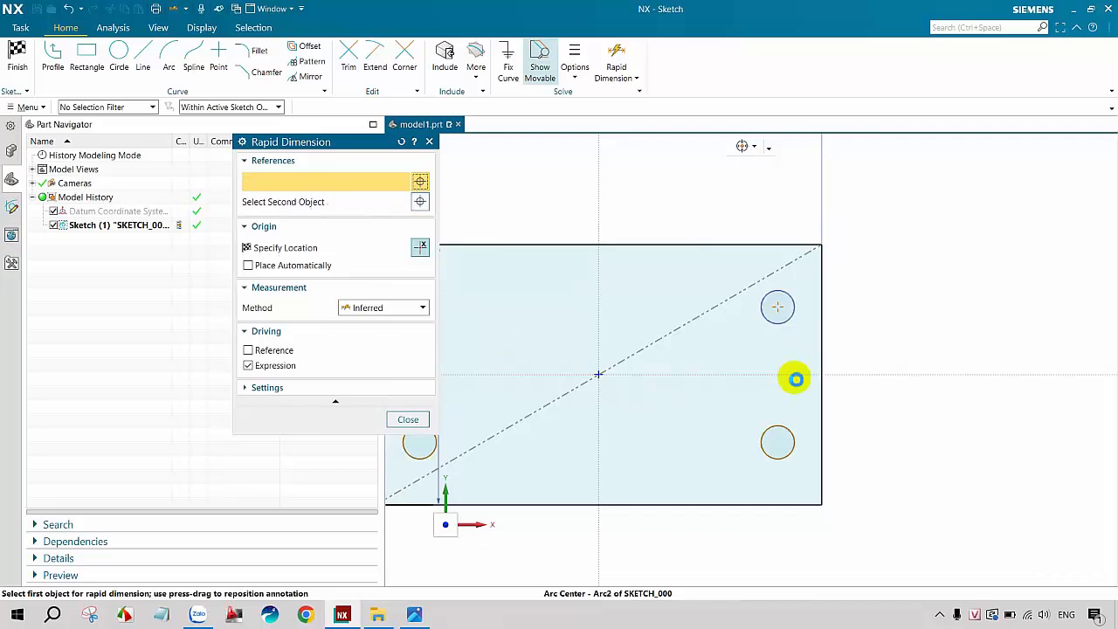
click(777, 444)
click(949, 421)
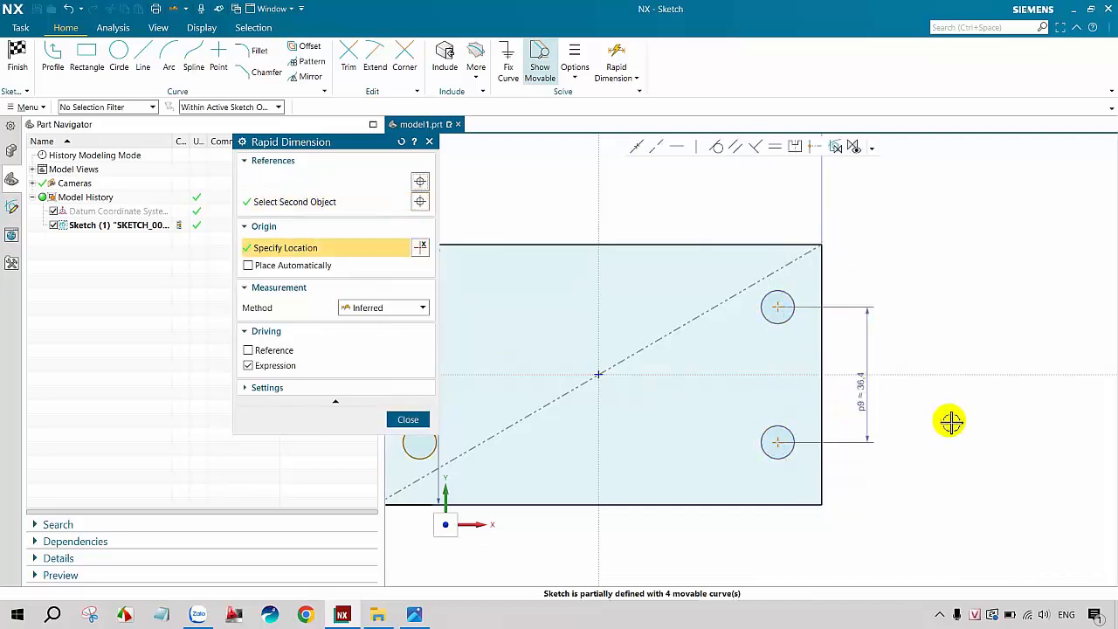
text(48)
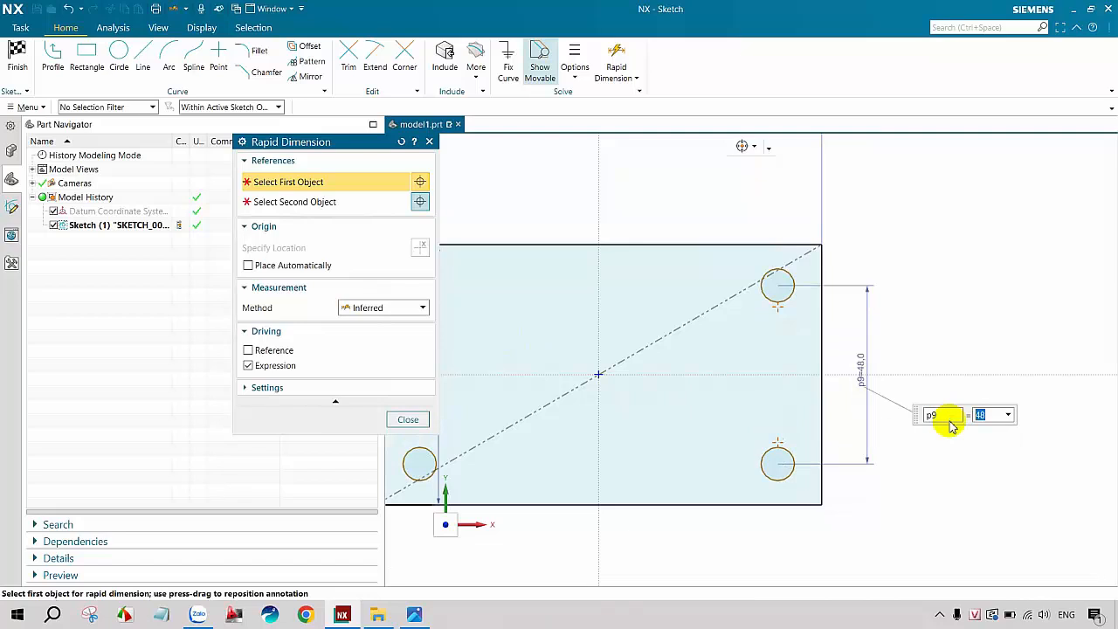
key(Return)
Step: Dimension the horizontal distance between the centres of the two upper circles and set it to 96 mm
click(681, 345)
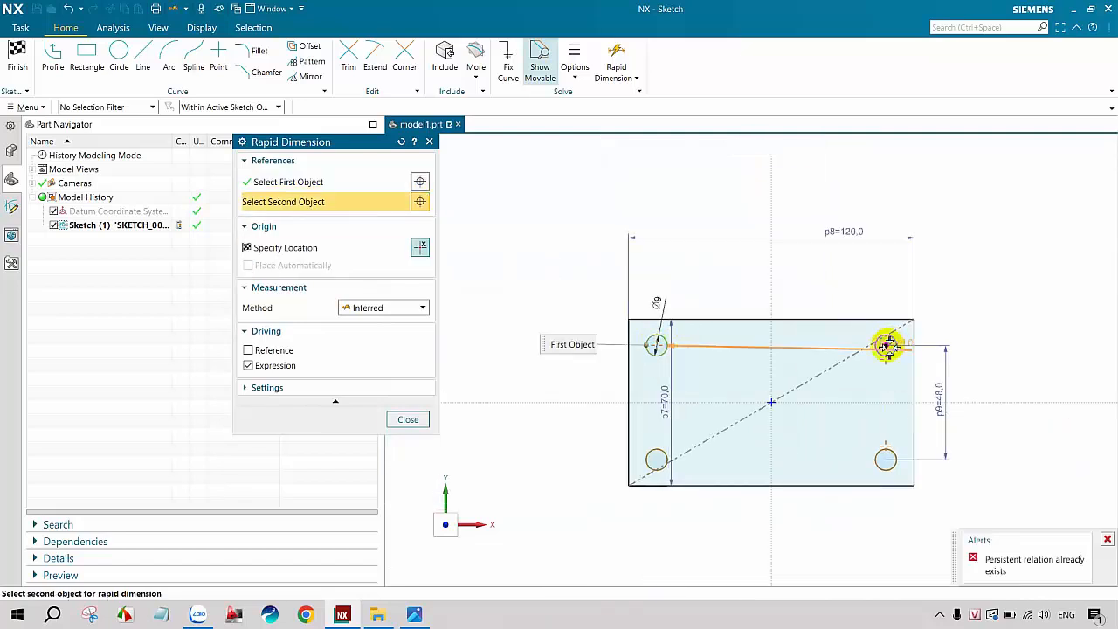
click(886, 344)
click(820, 285)
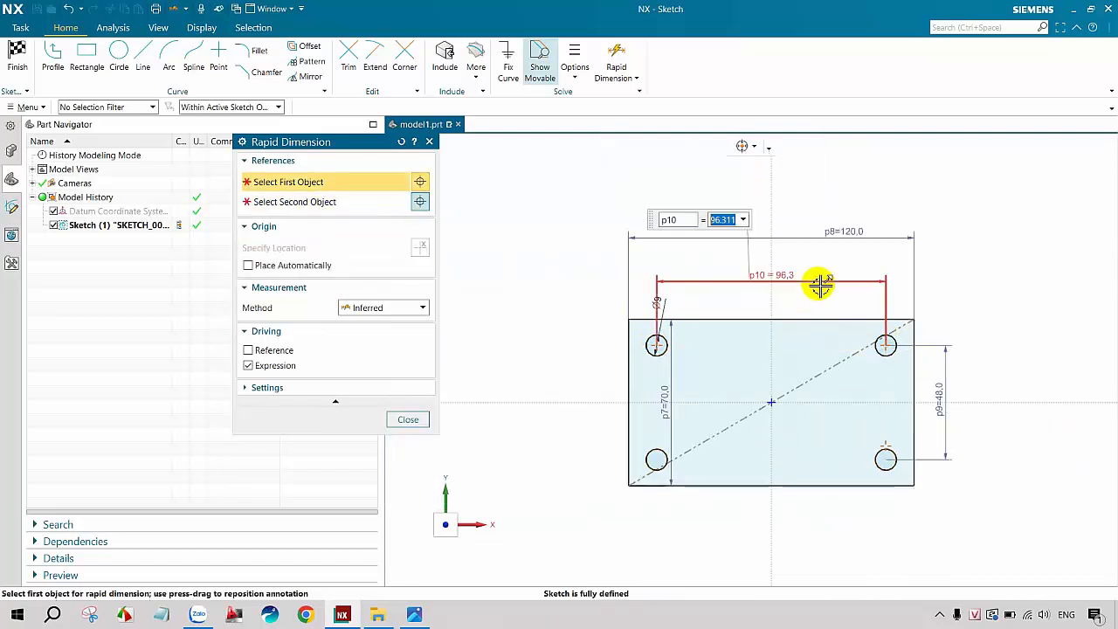
text(96)
key(Return)
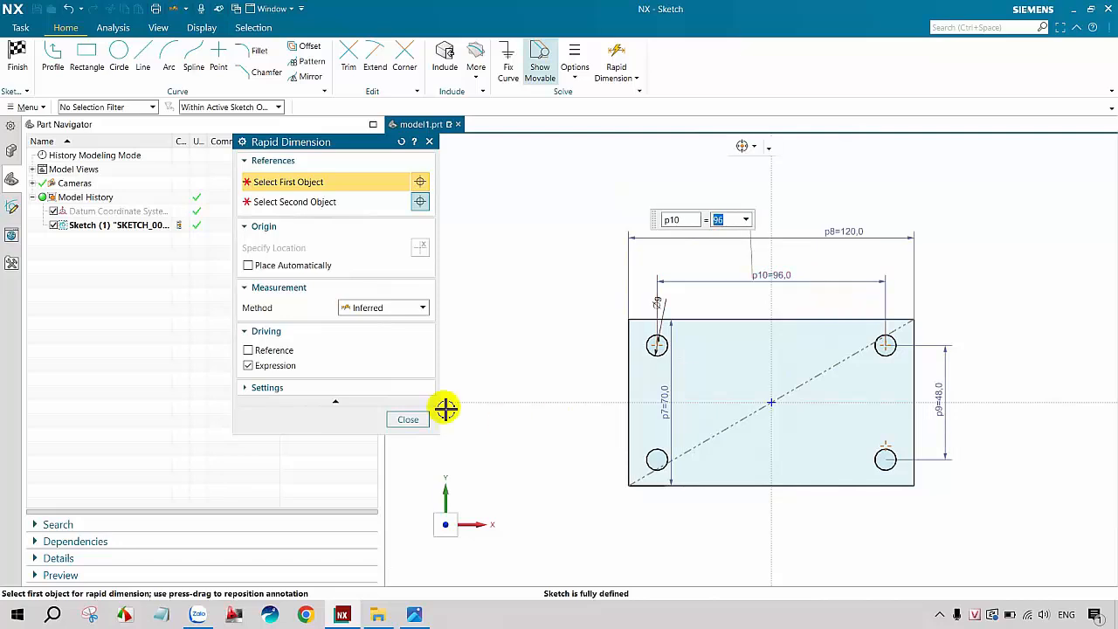
middle_click(470, 346)
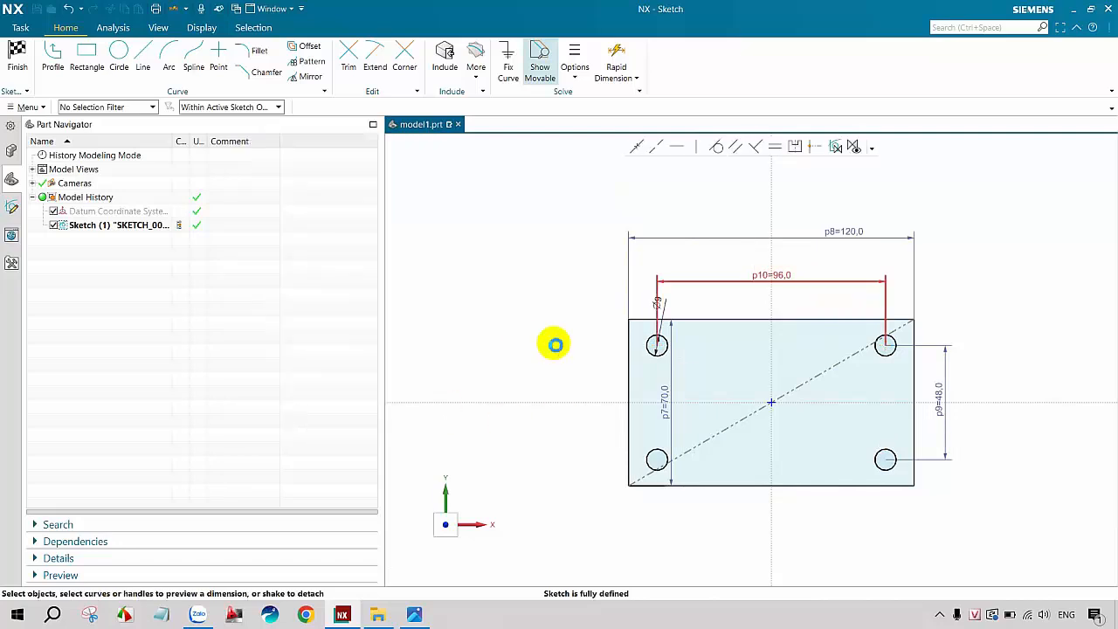
click(405, 353)
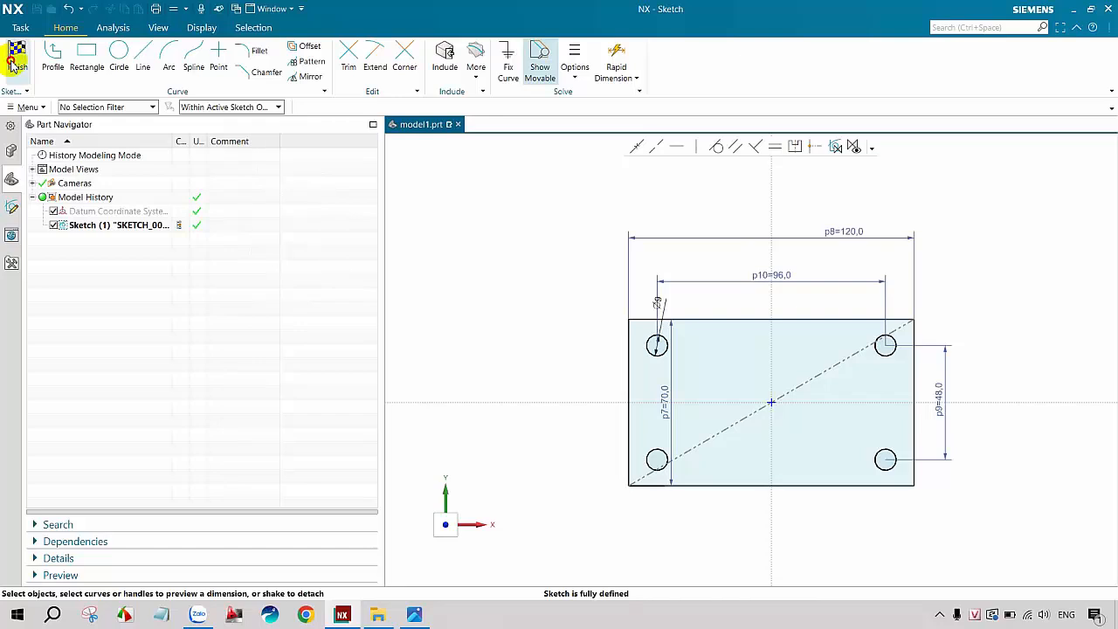
Step: Finish the sketch and extrude the rectangle with its four holes from 0 to 8 mm, normal to the sketch plane
click(15, 62)
key(x)
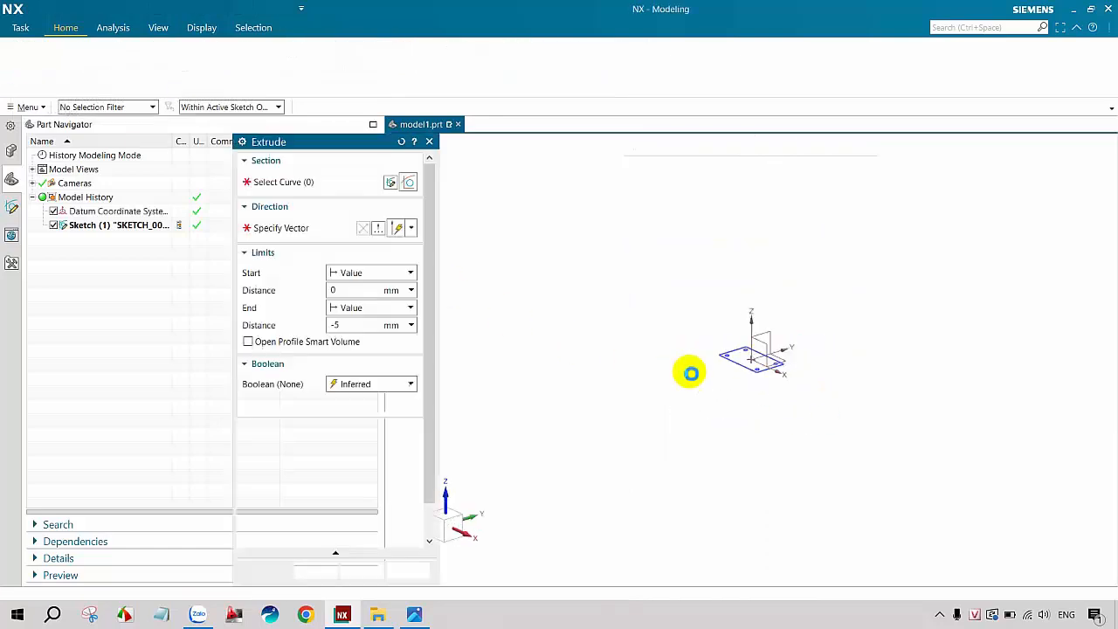
click(743, 371)
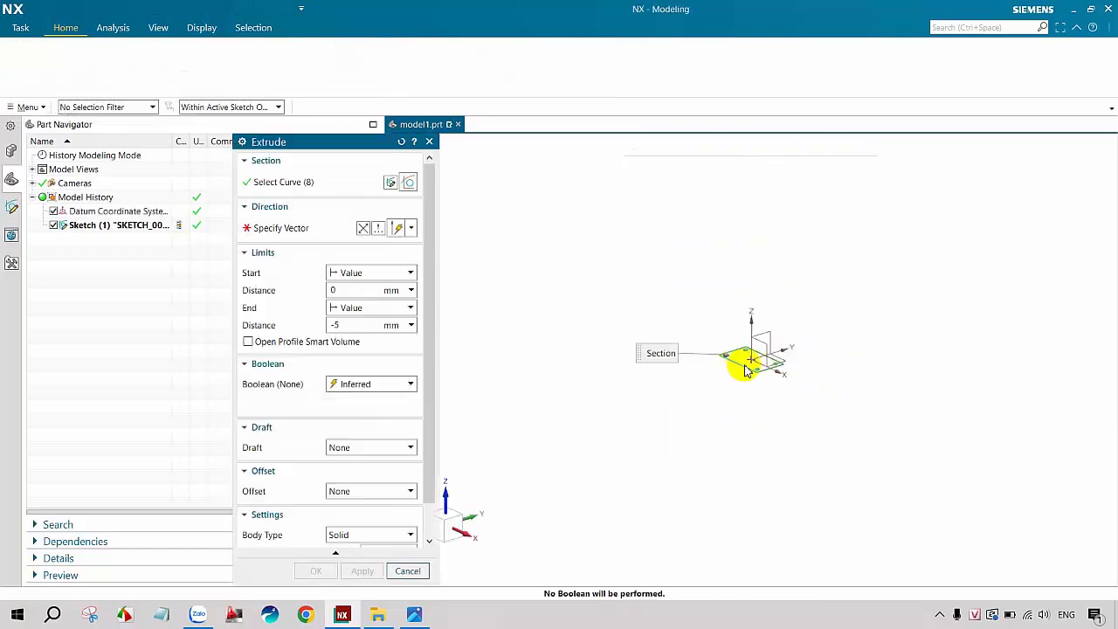
click(293, 225)
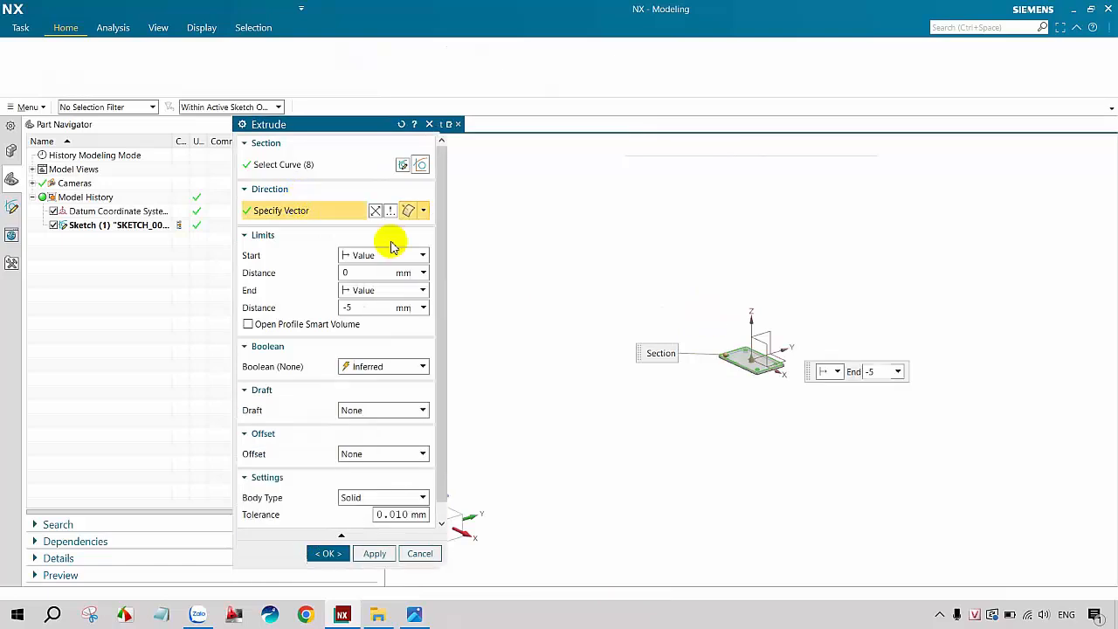
drag(361, 325, 304, 335)
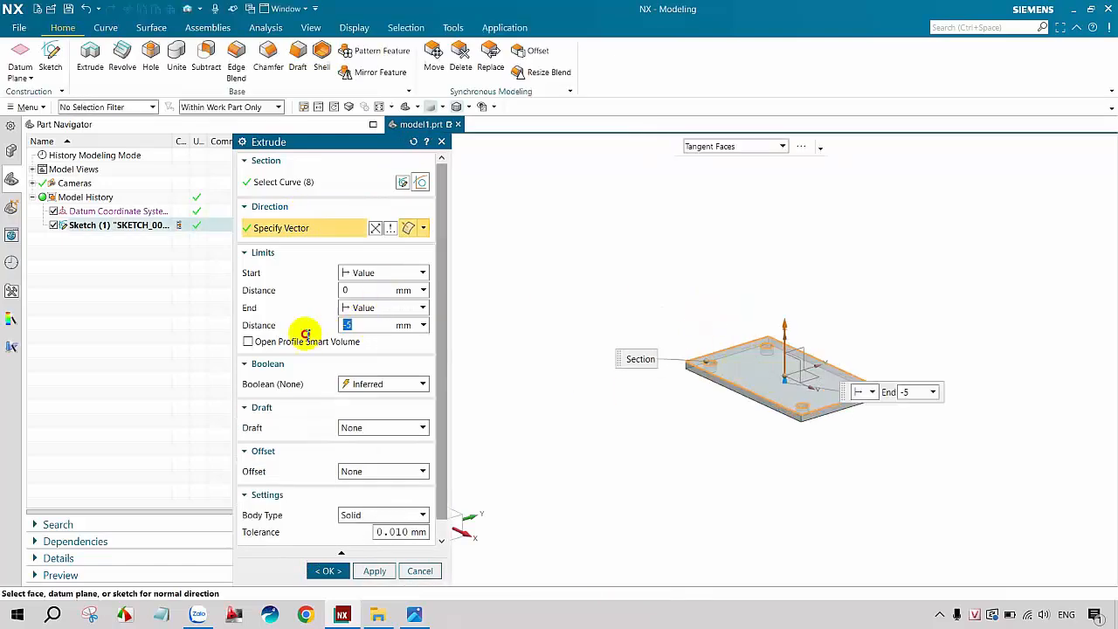
key(Return)
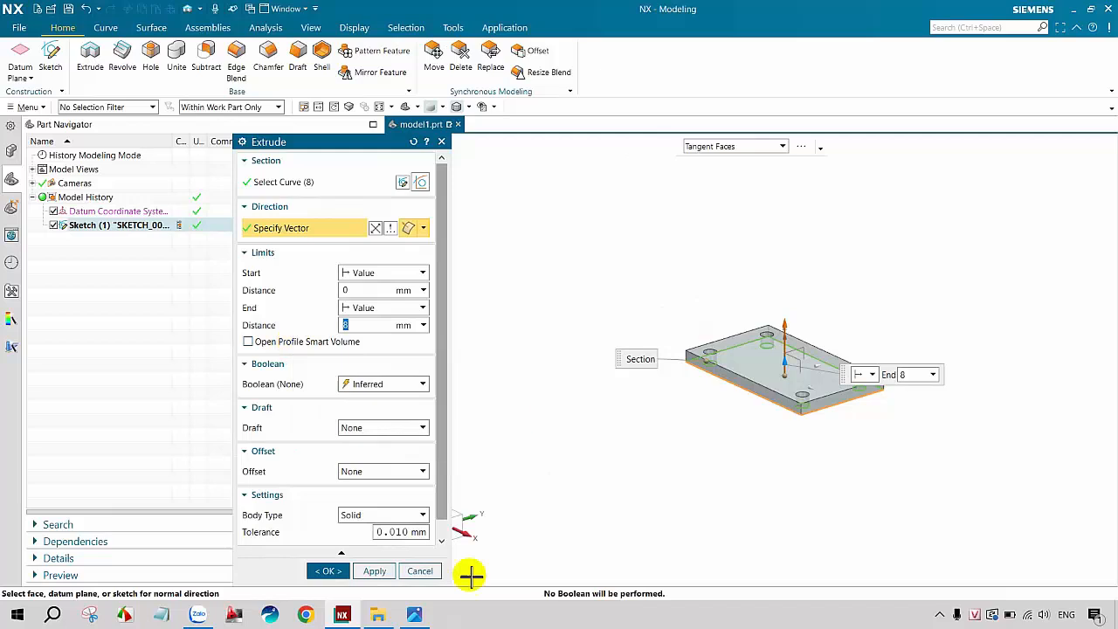
click(328, 574)
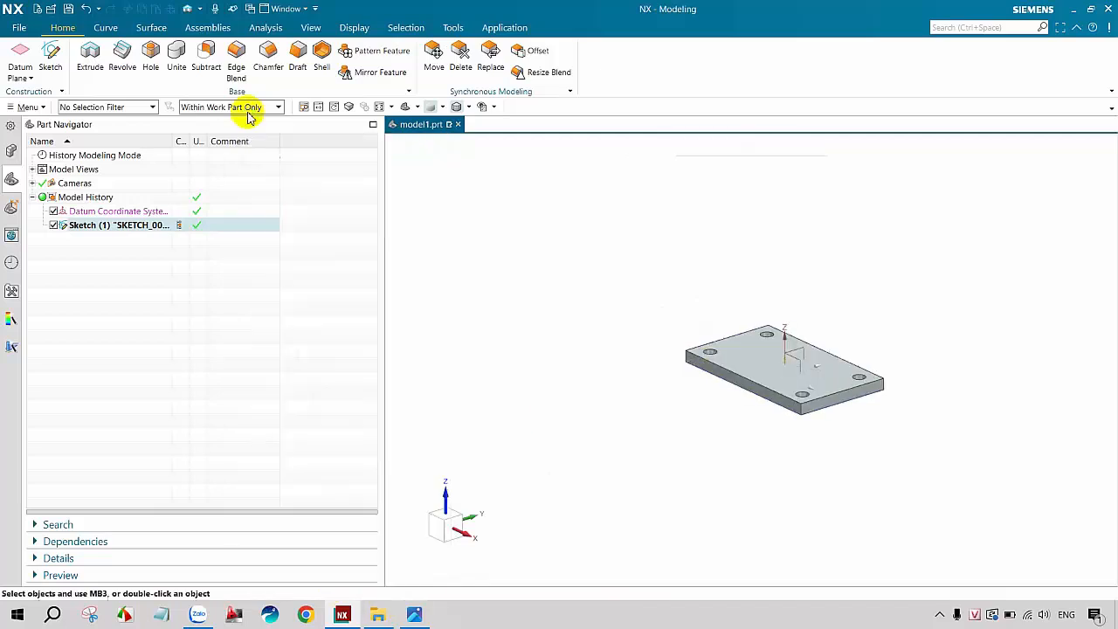
Step: Round the four vertical corner edges of the base plate with a 12 mm circular Edge Blend
key(b)
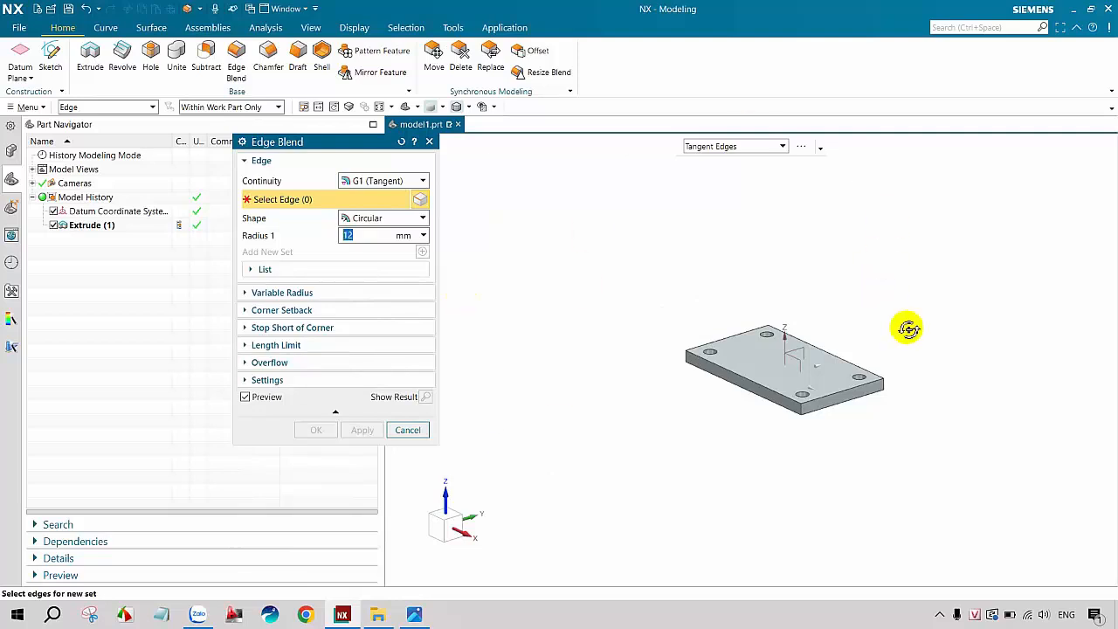
middle_drag(906, 326, 871, 324)
scroll(871, 324, down, 2)
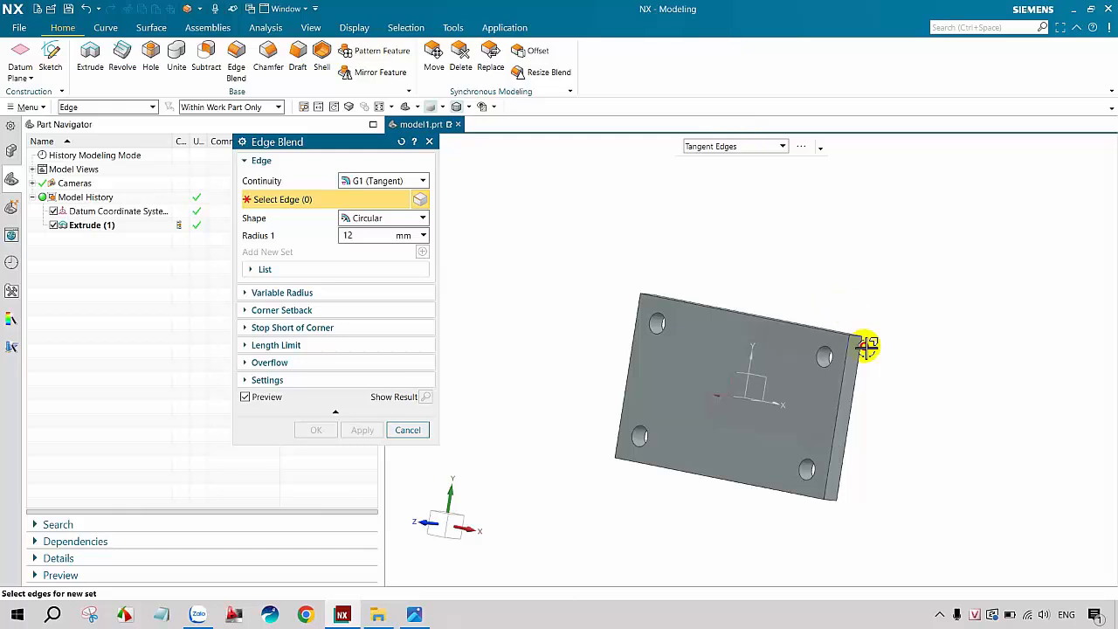
click(863, 342)
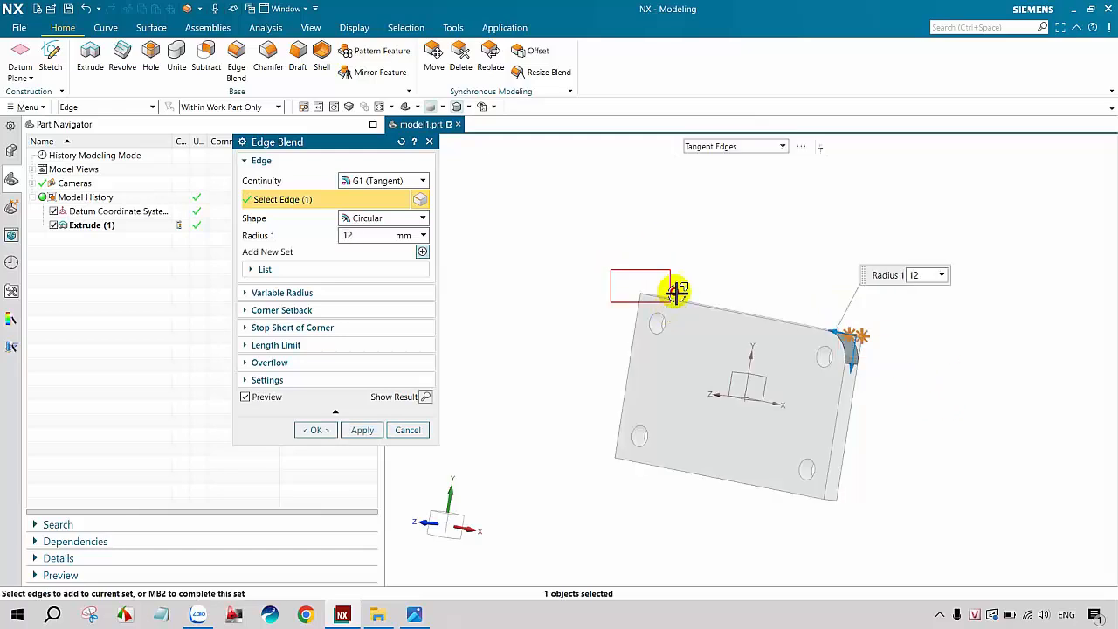
drag(598, 274, 671, 301)
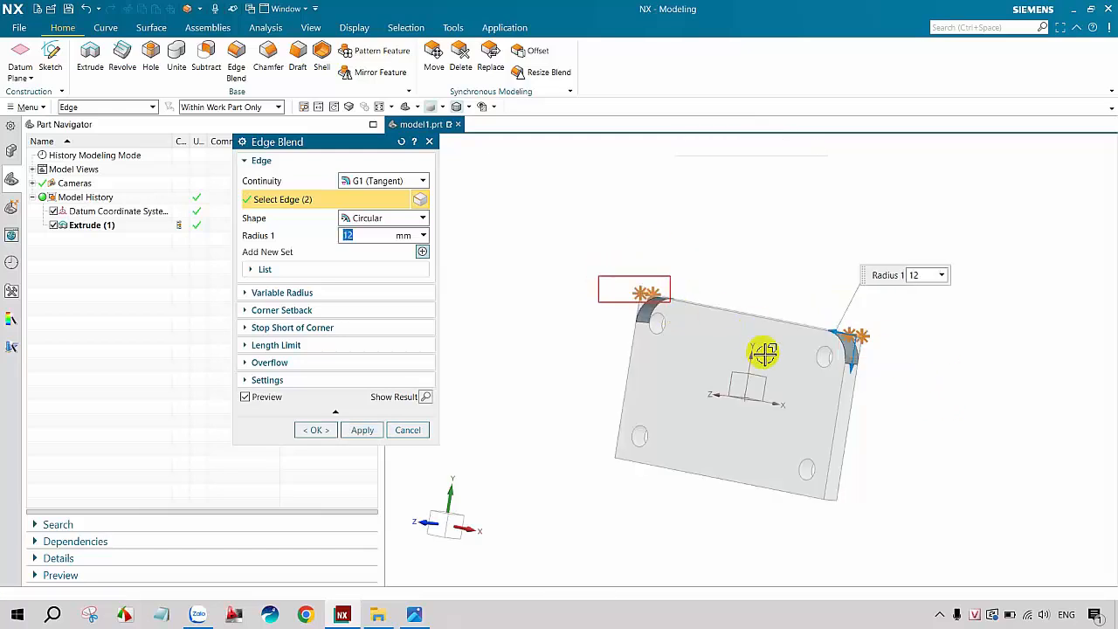
drag(580, 414, 647, 503)
drag(883, 529, 819, 482)
click(321, 430)
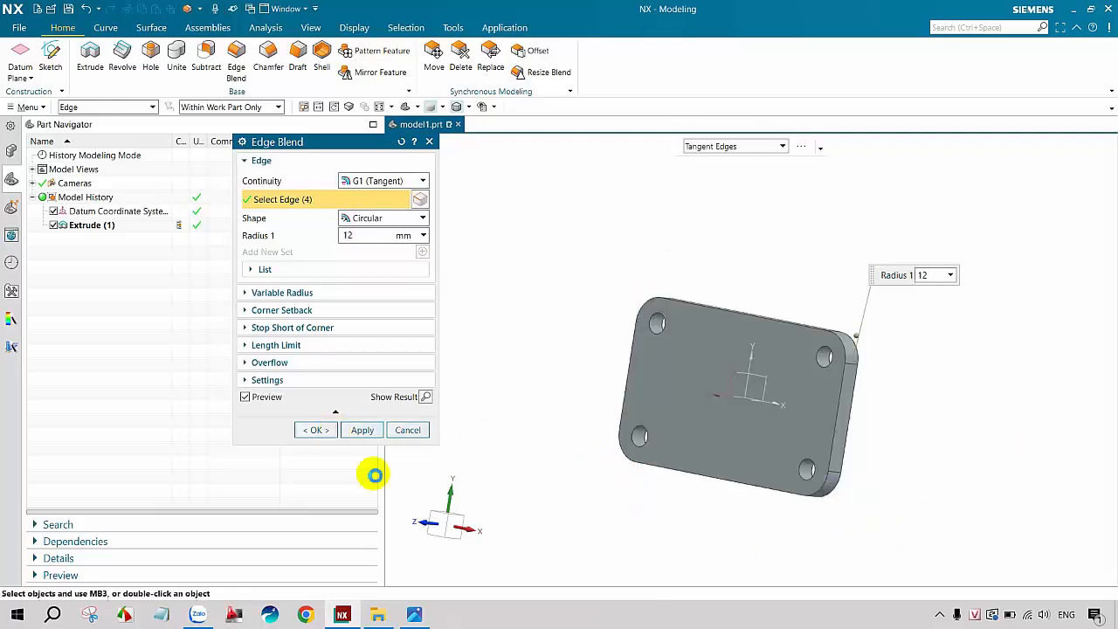
Step: Consult section A-A of drawing 3.jpg for the angled boss, and start a sketch on the Front principal plane
mouse_move(494, 494)
middle_down()
mouse_move(562, 399)
mouse_move(454, 564)
middle_up()
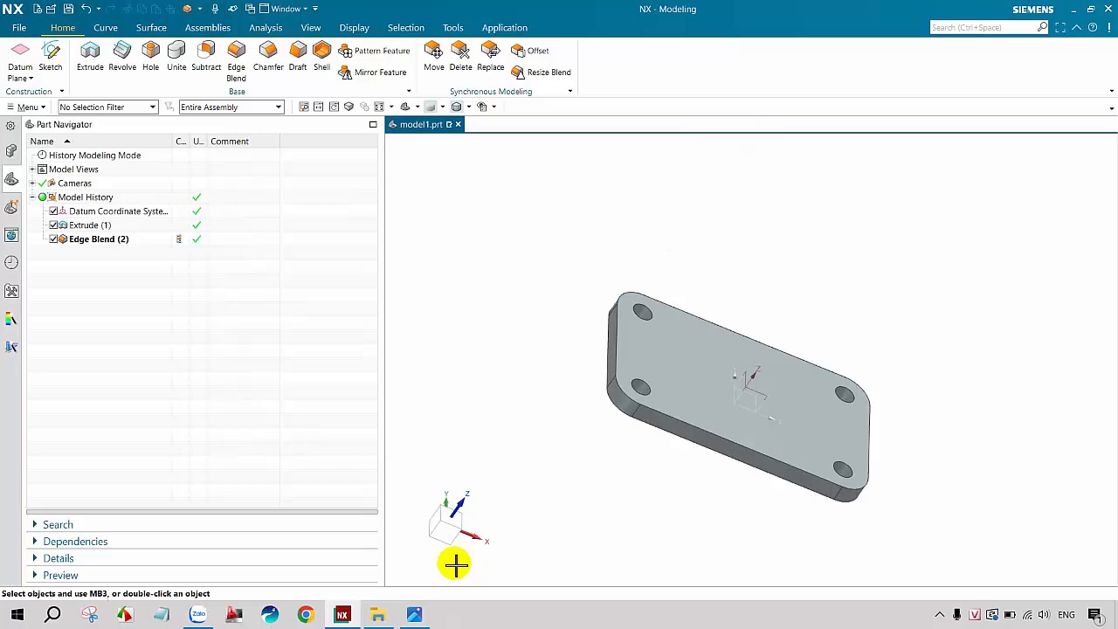
click(414, 613)
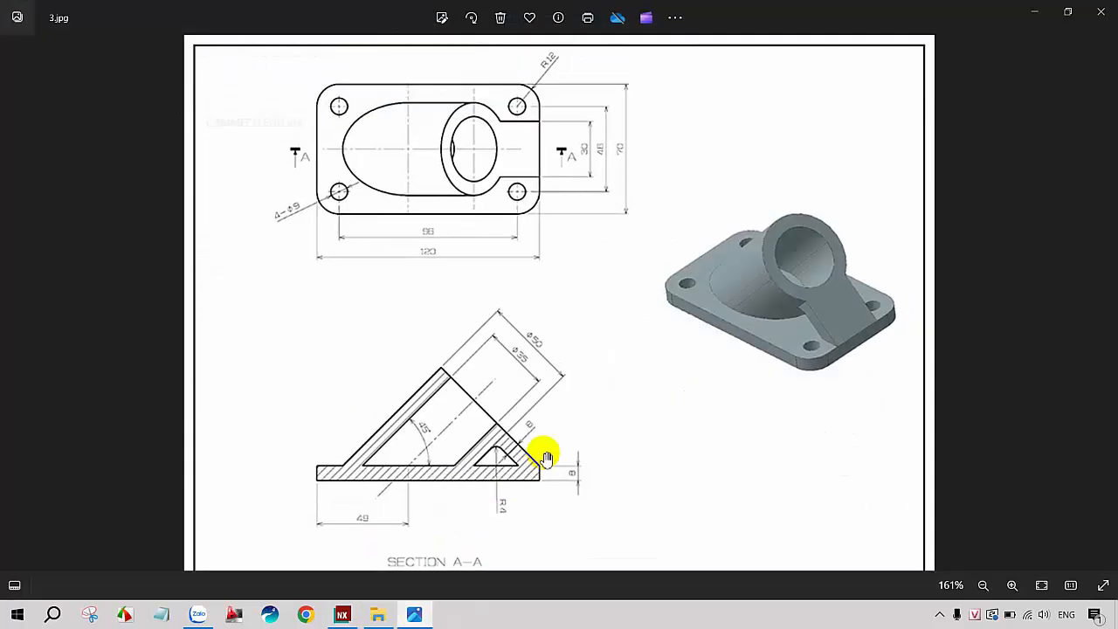
click(1054, 63)
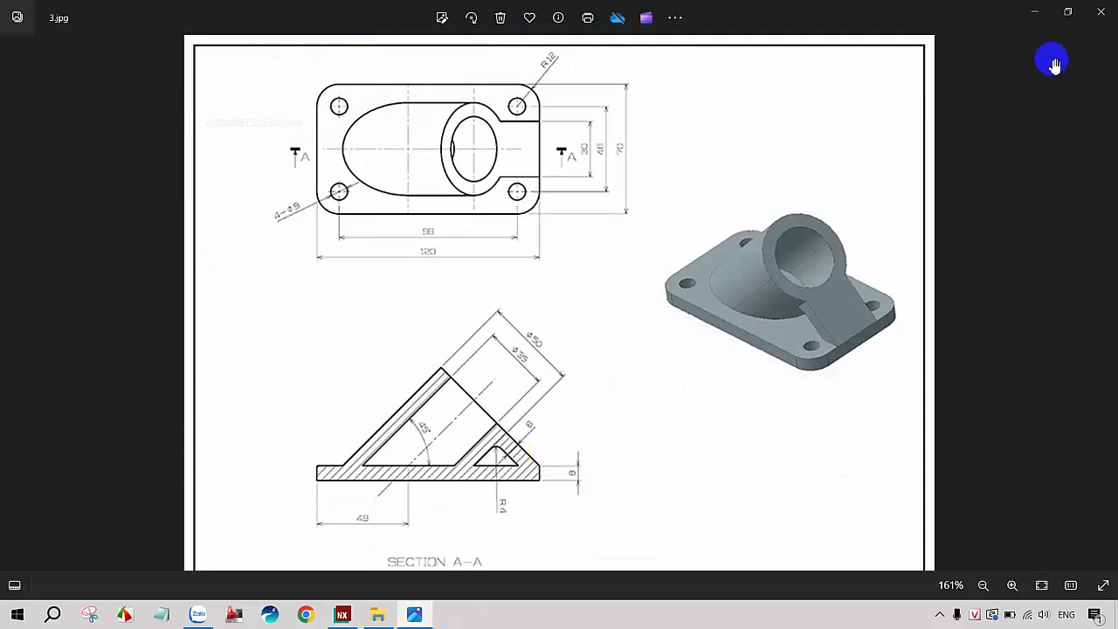
click(1035, 18)
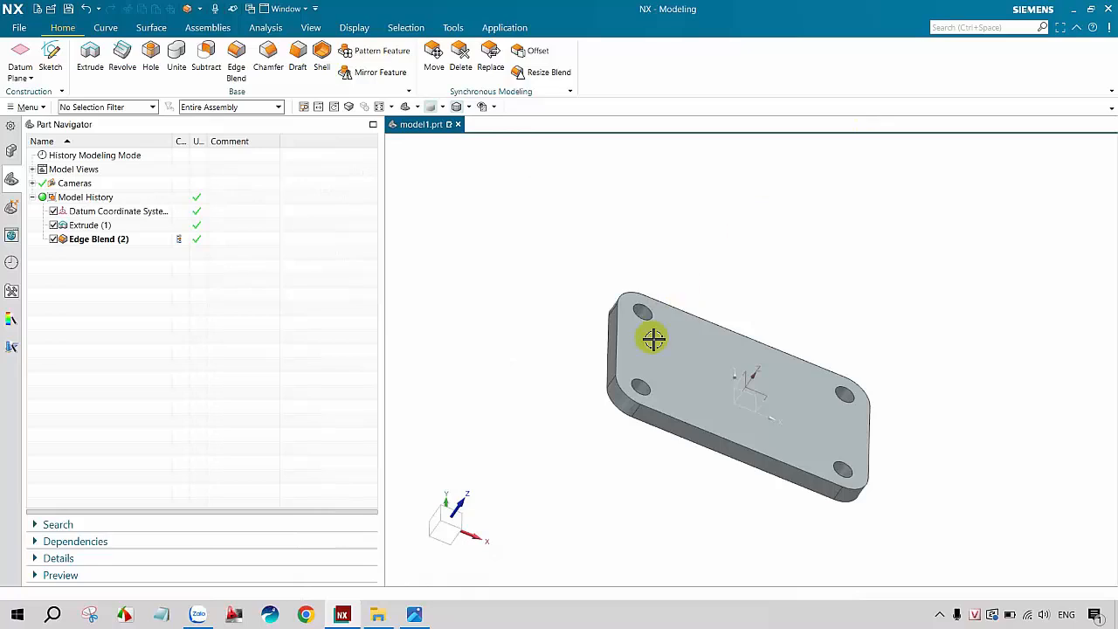
middle_drag(654, 334, 599, 341)
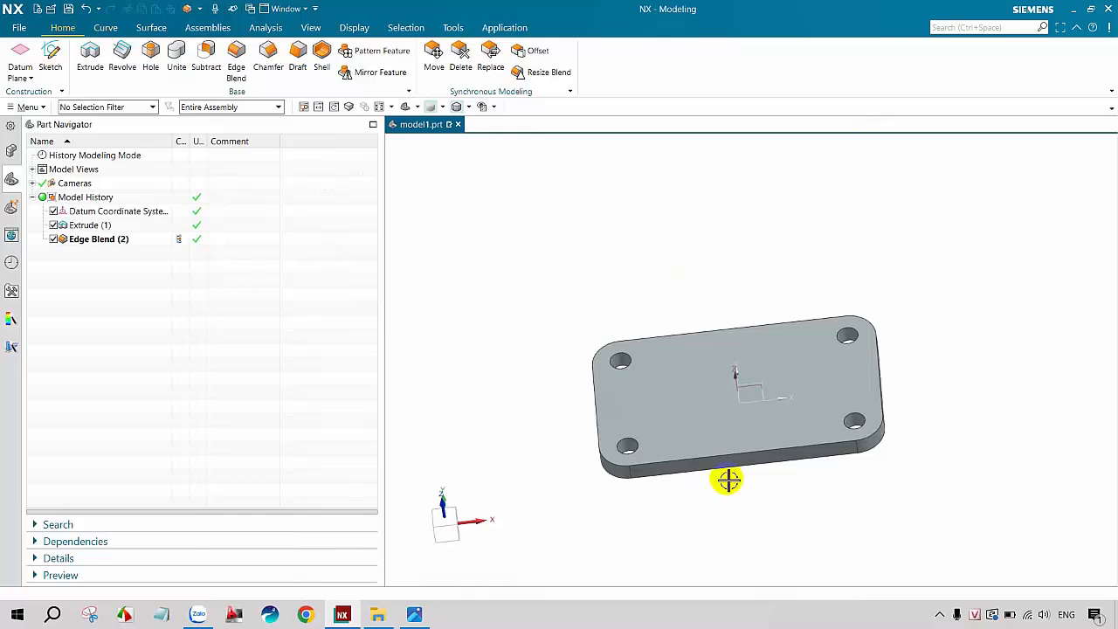
mouse_move(728, 479)
middle_down()
mouse_move(721, 469)
mouse_move(737, 442)
mouse_move(725, 472)
middle_up()
click(48, 61)
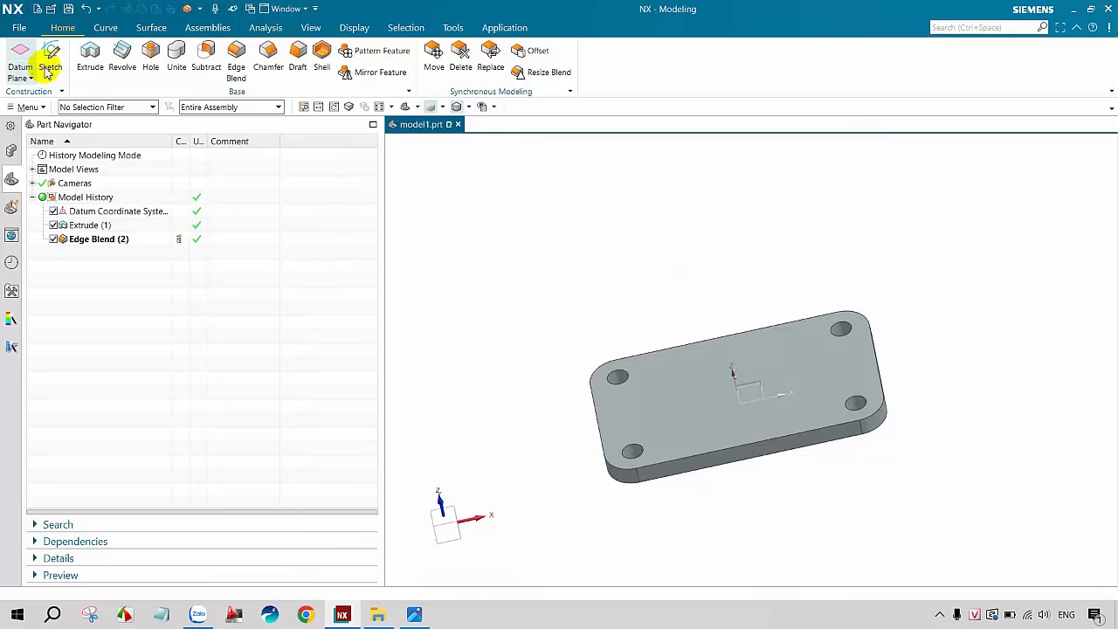
click(803, 446)
middle_drag(822, 461, 831, 440)
click(822, 301)
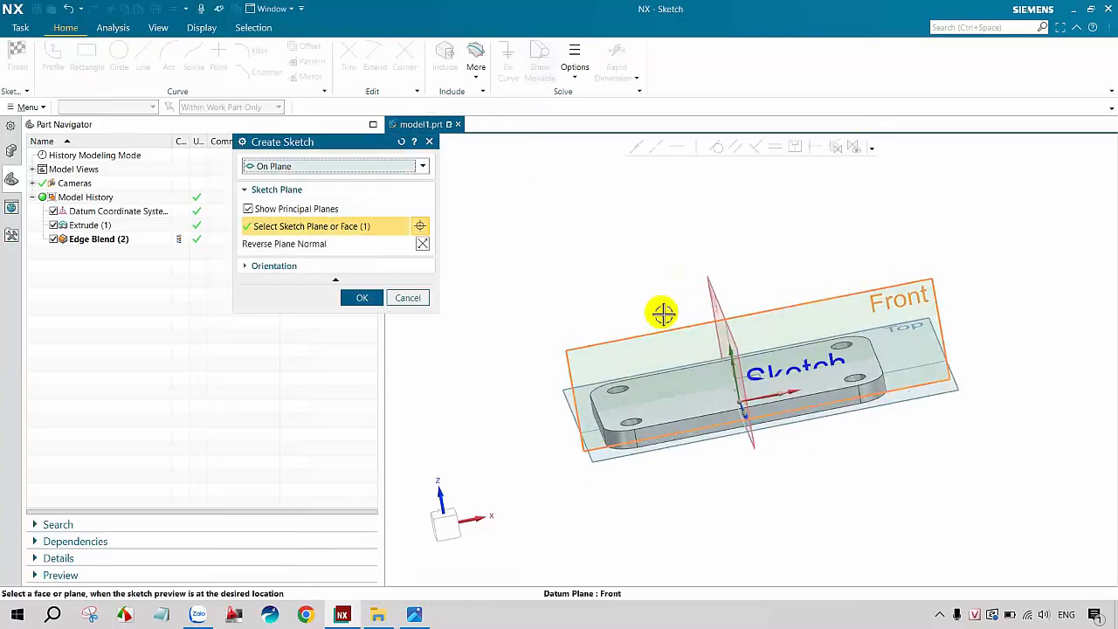
click(362, 298)
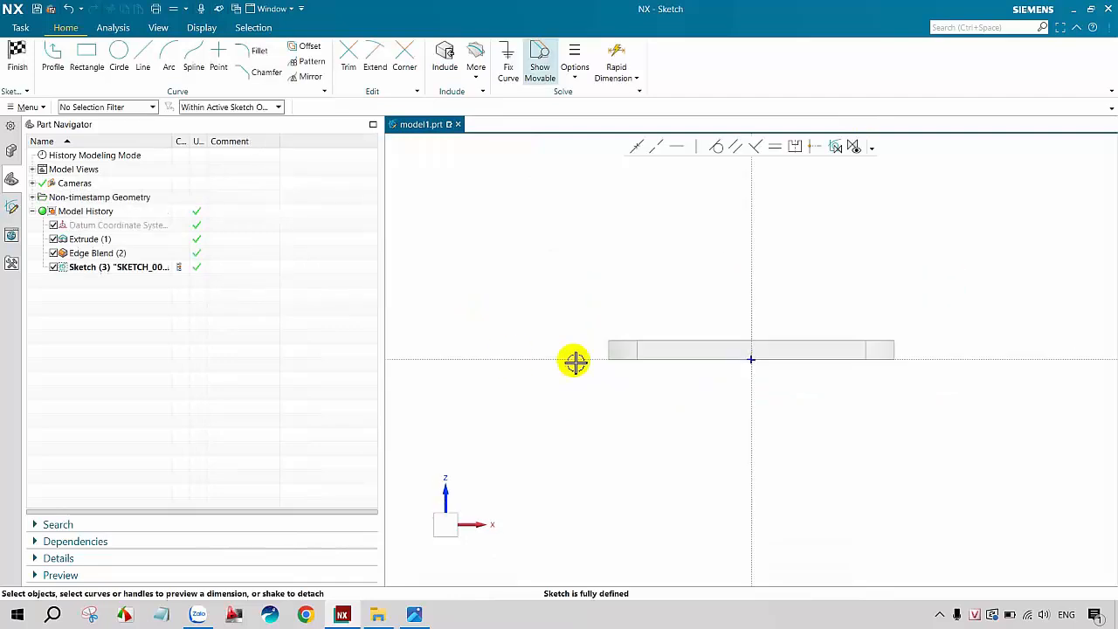
click(142, 62)
scroll(800, 328, down, 2)
scroll(656, 387, up, 1)
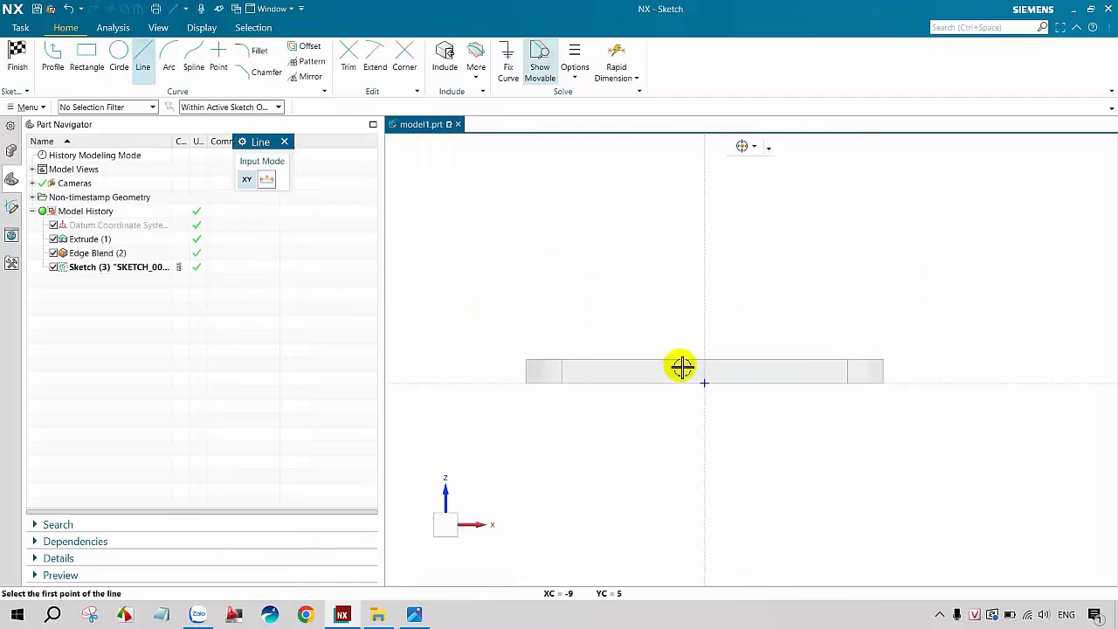
scroll(674, 385, down, 2)
scroll(668, 393, up, 2)
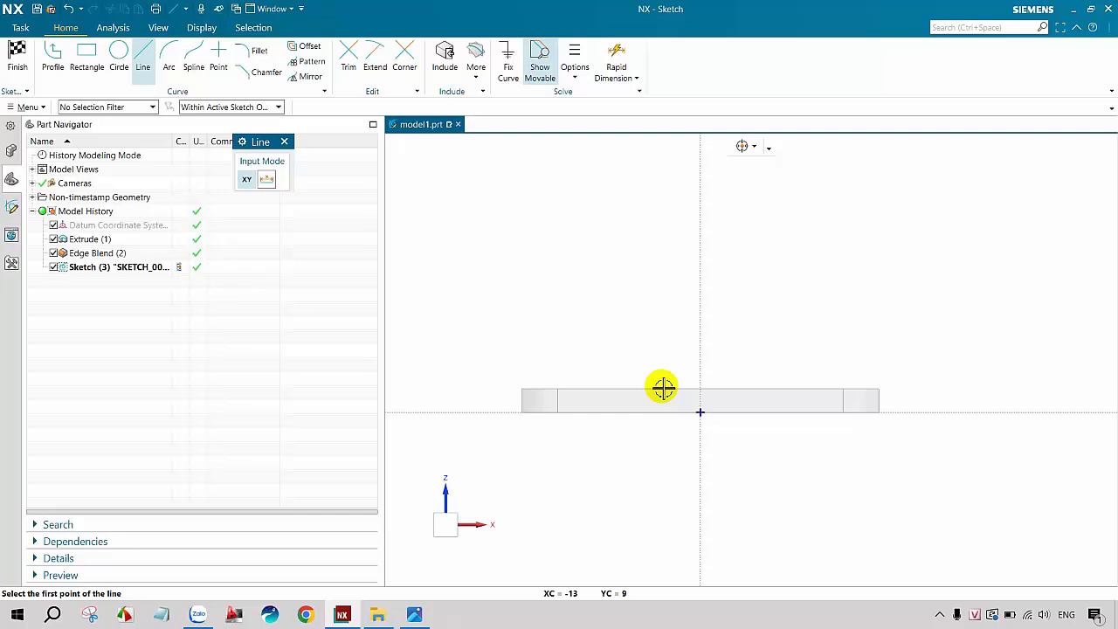
key(Escape)
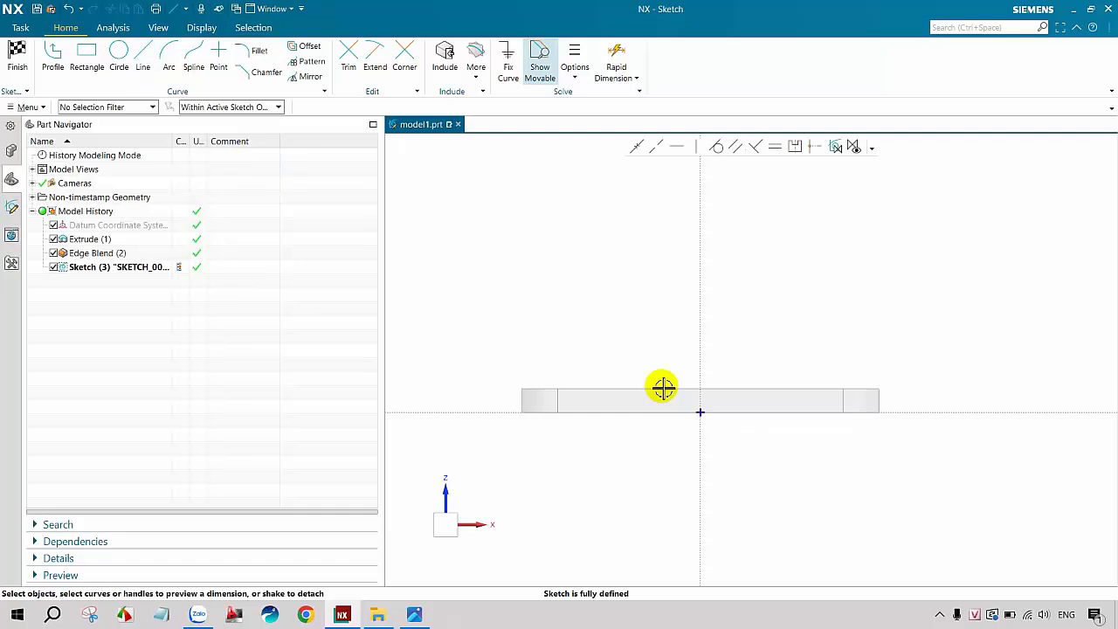
Step: Include the base plate's long straight top edge and its left vertical edge in the sketch as references
click(669, 389)
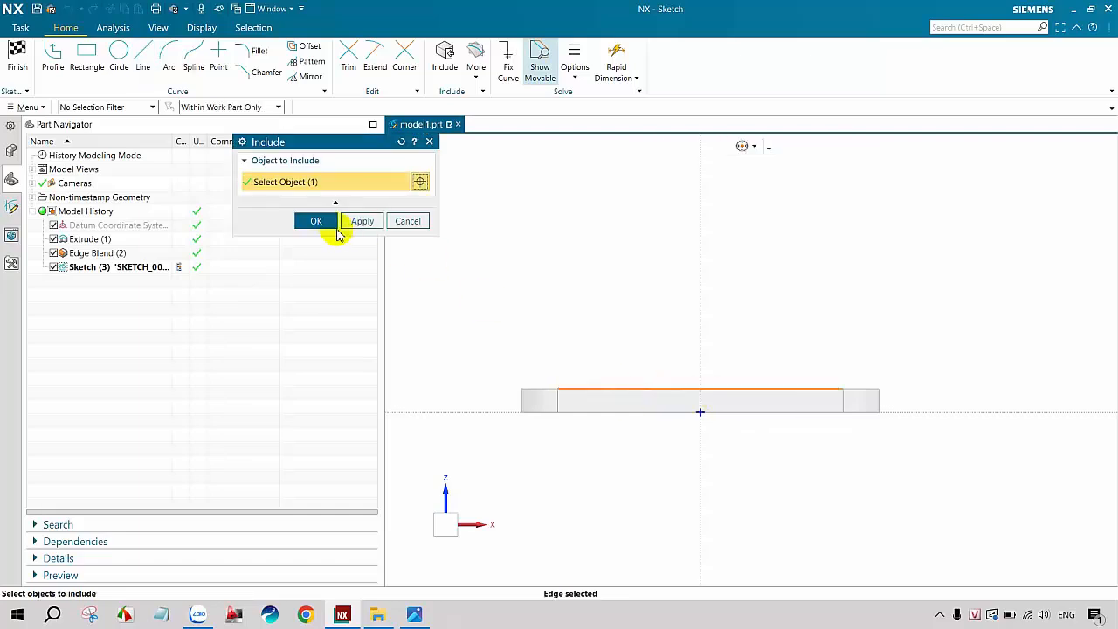
click(520, 405)
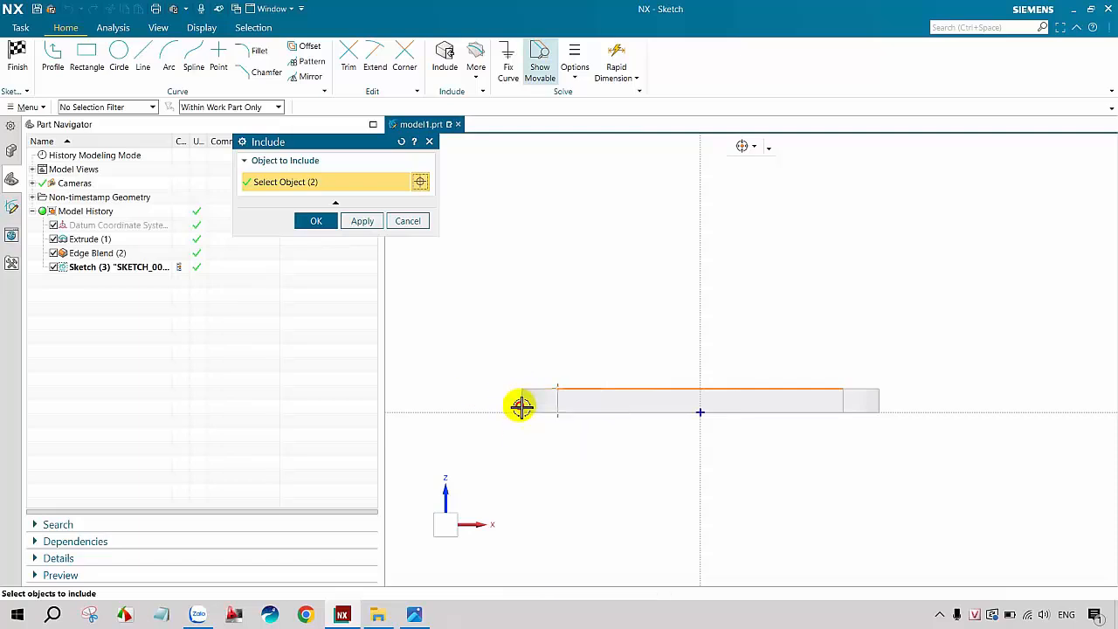
click(332, 224)
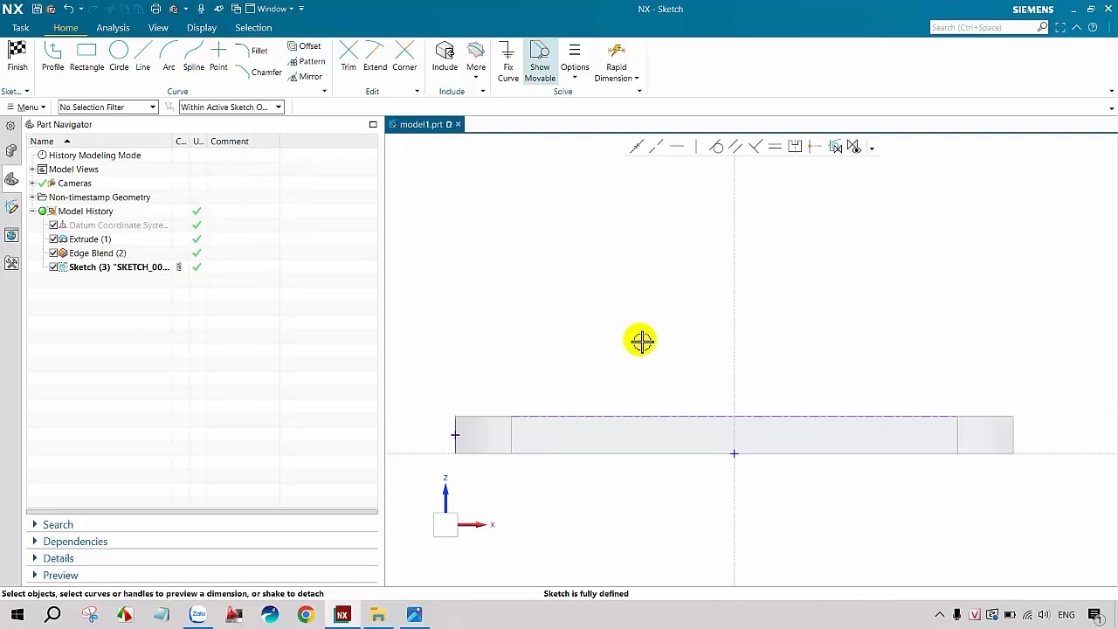
Step: Sketch a Profile line rising diagonally to the right from the included top edge, starting left of the vertical axis
key(z)
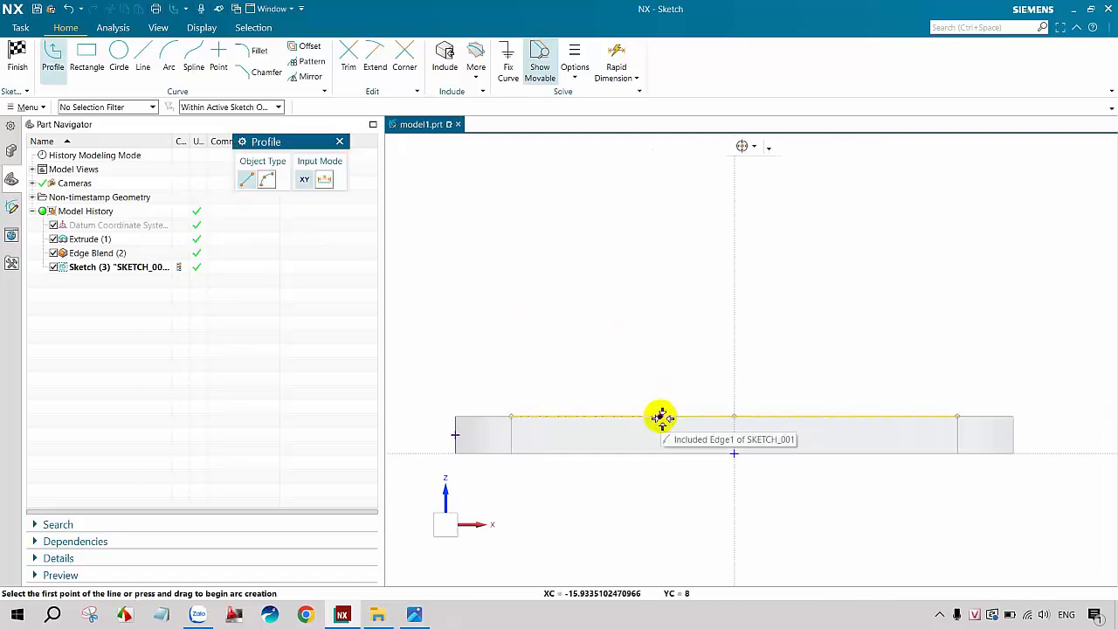
click(659, 416)
click(784, 271)
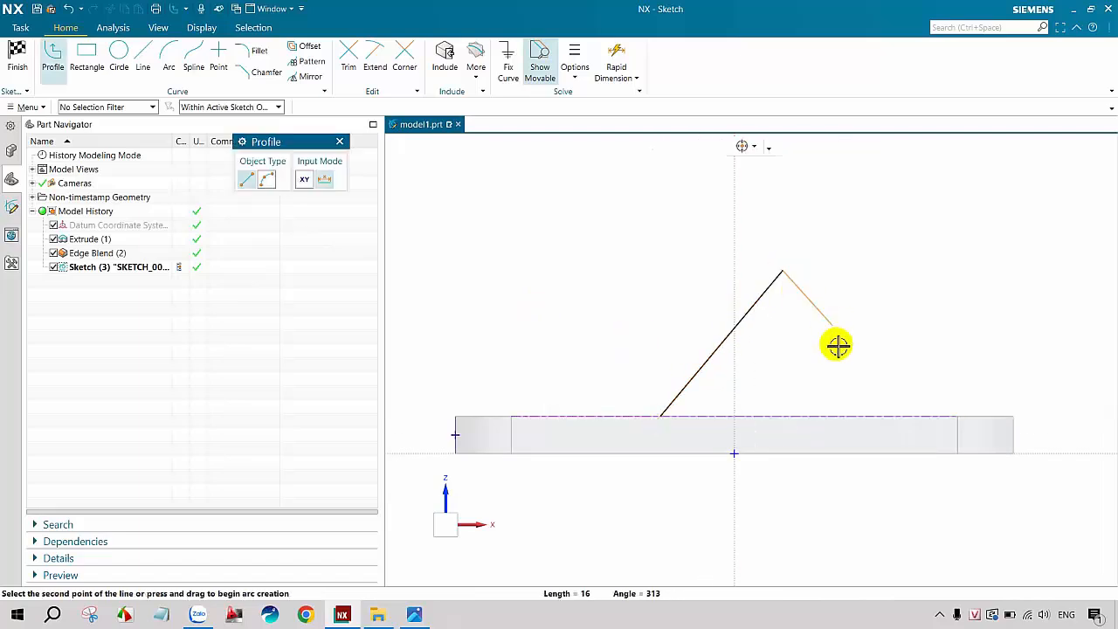
key(Escape)
Step: Dimension the horizontal distance from the plate's left edge to the line's lower endpoint with Rapid Dimension and set it to 49 mm
key(d)
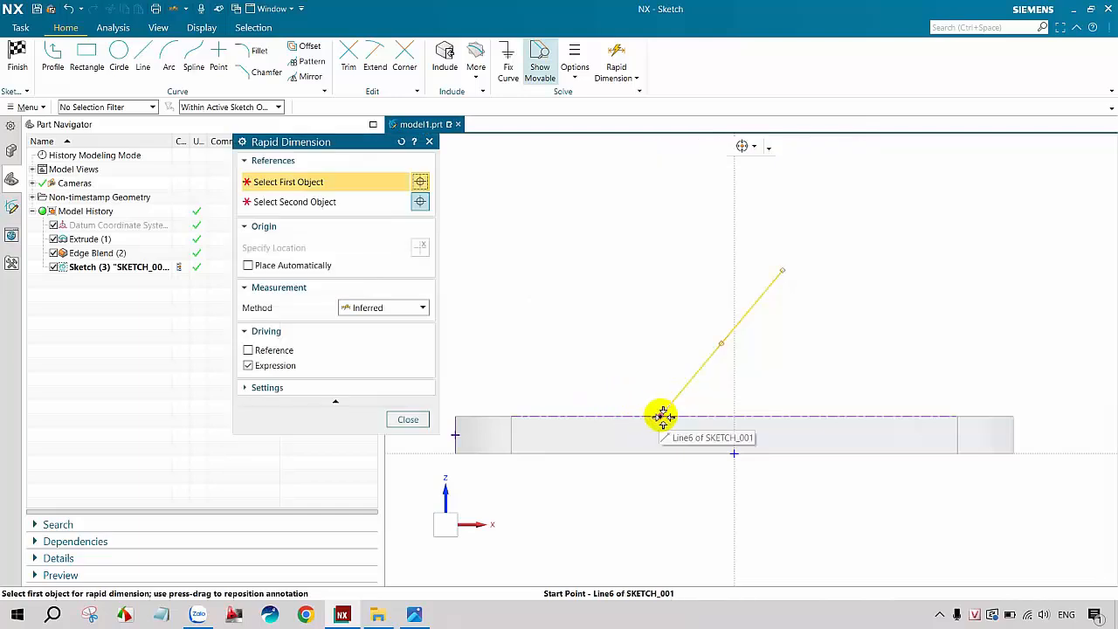
click(661, 411)
click(452, 421)
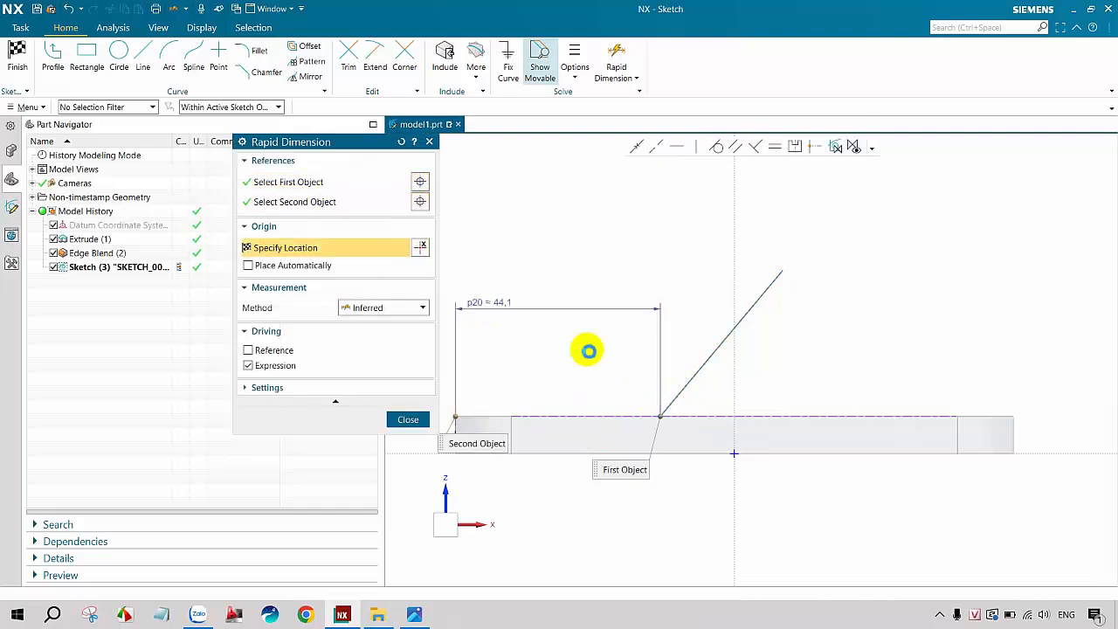
click(587, 350)
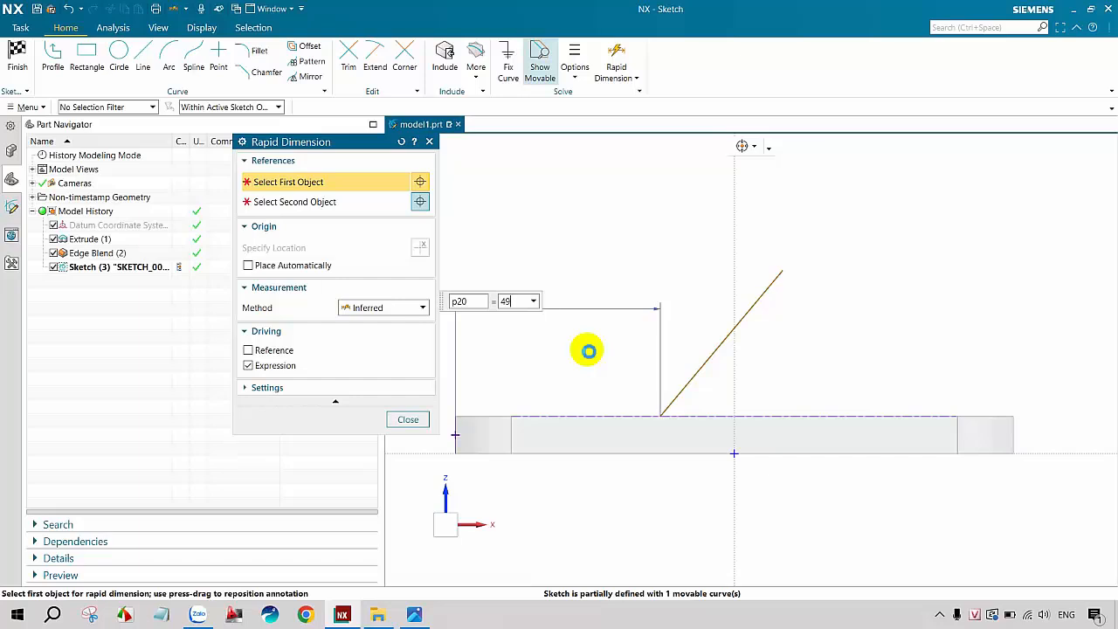
key(Return)
click(410, 420)
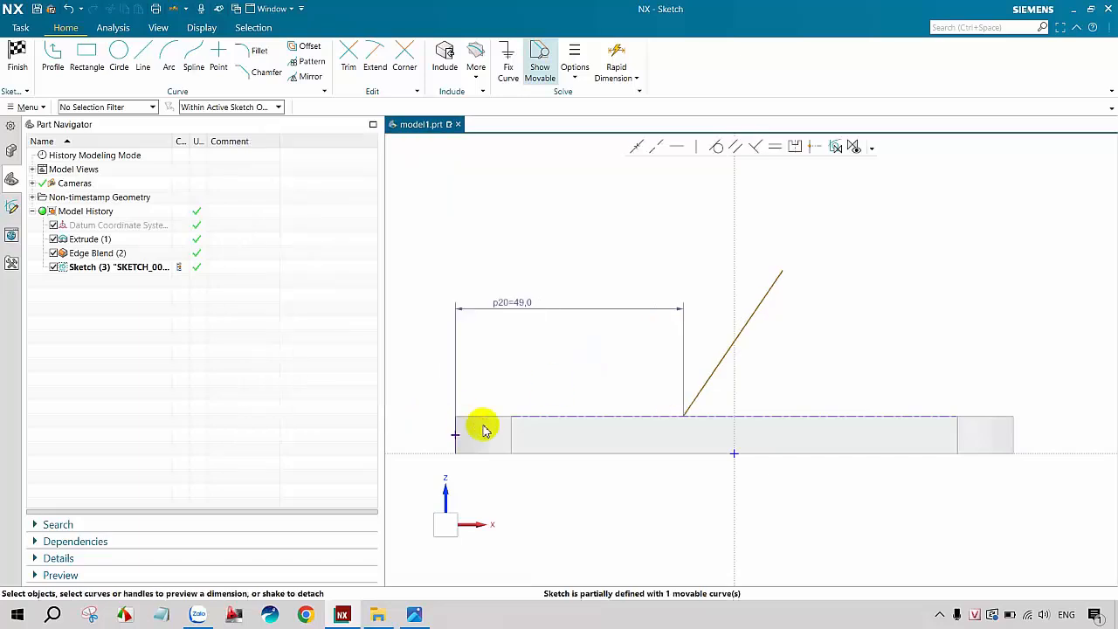
Step: Check the boss inclination in drawing 3.jpg and set an Angular dimension of 45° between the slanted line and the included top edge
key(alt+Tab)
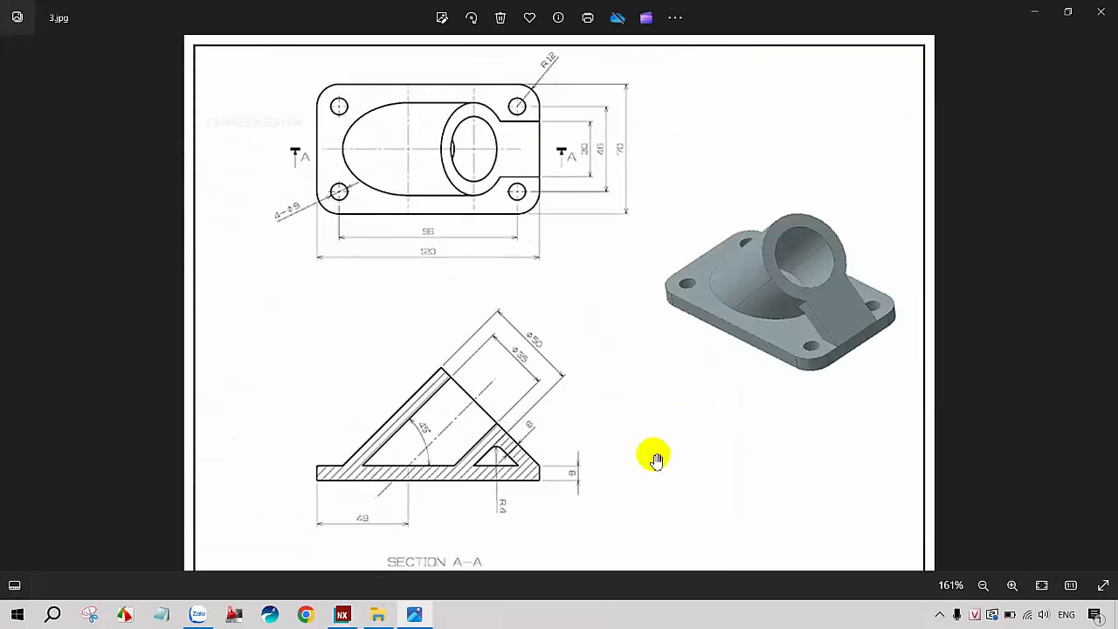
key(alt+Tab)
scroll(724, 393, up, 2)
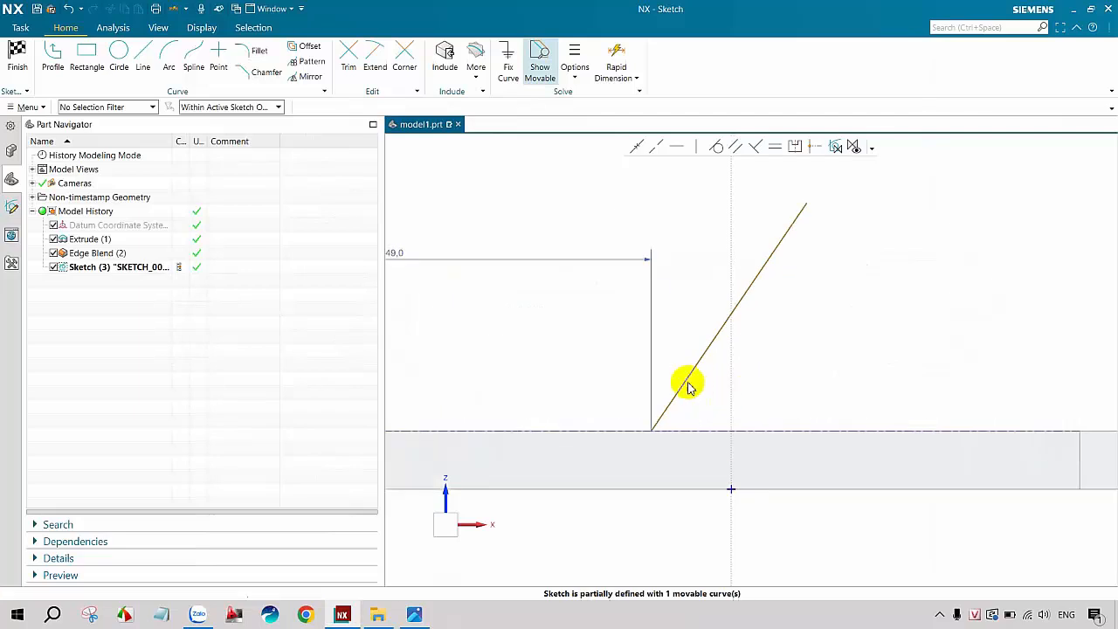
key(d)
click(373, 308)
click(425, 393)
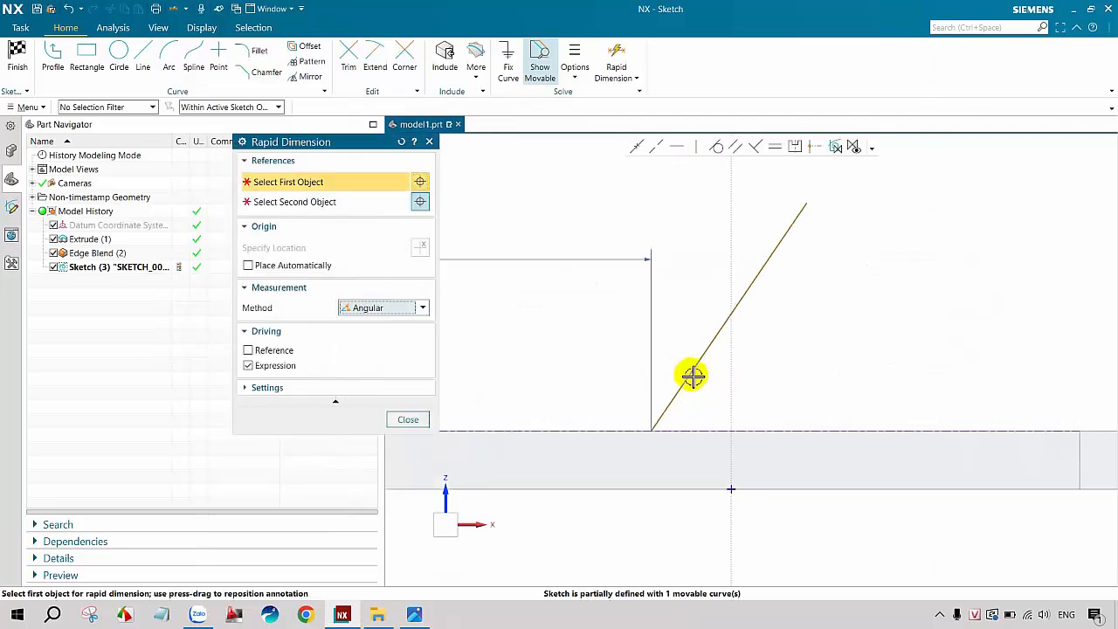
click(692, 376)
click(707, 429)
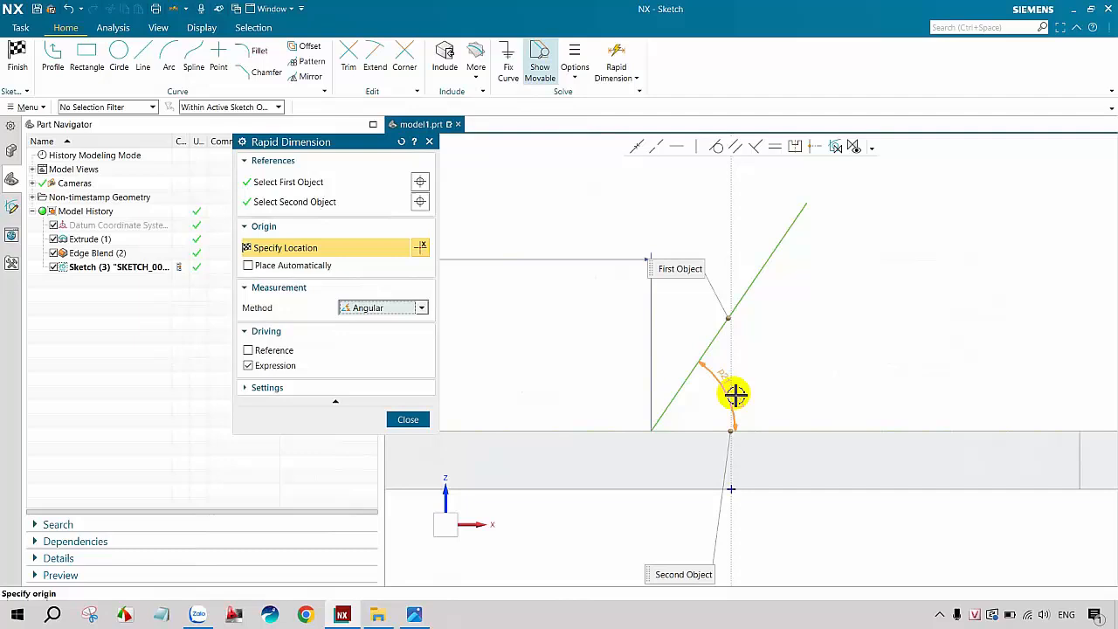
click(801, 402)
text(45)
key(Return)
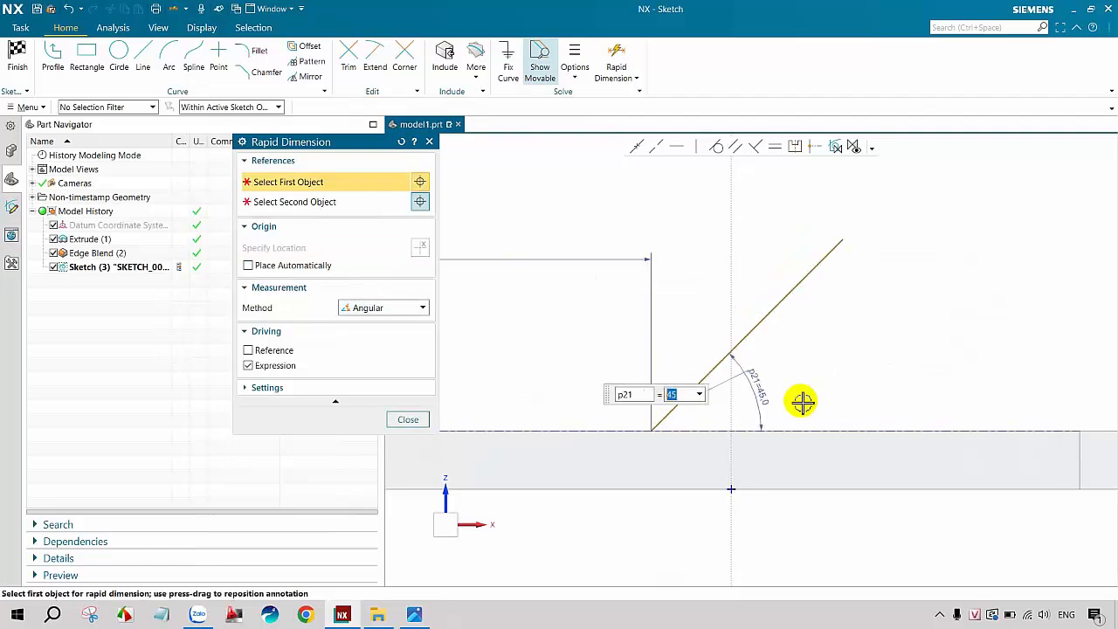
Step: Review the boss axis in section A-A of drawing 3.jpg and finish the sketch of the slanted line
key(alt+Tab)
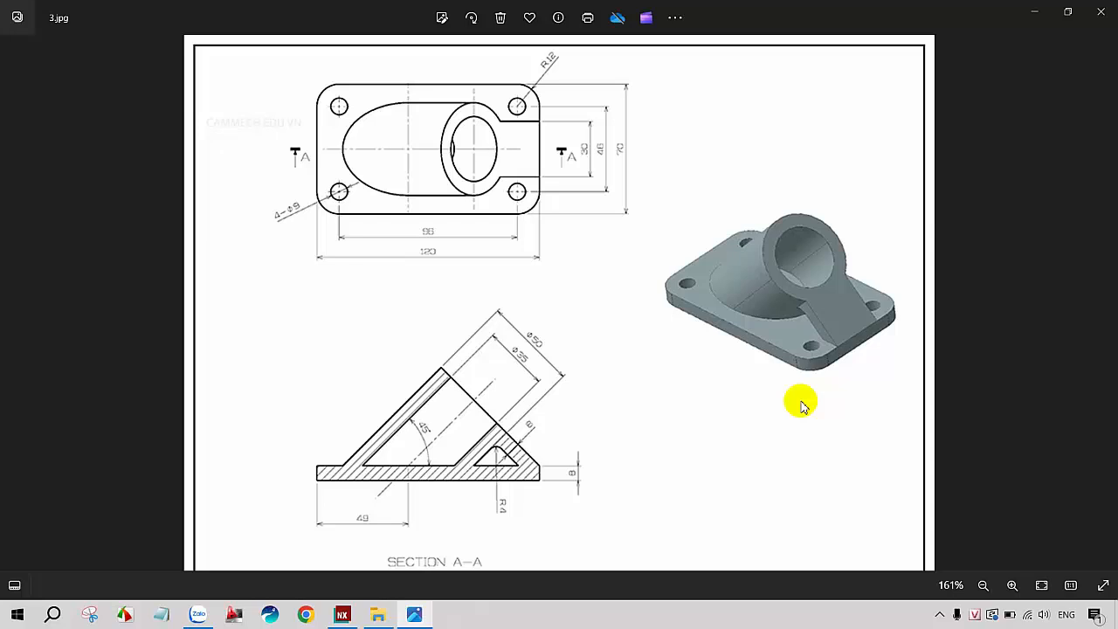
key(alt+Tab)
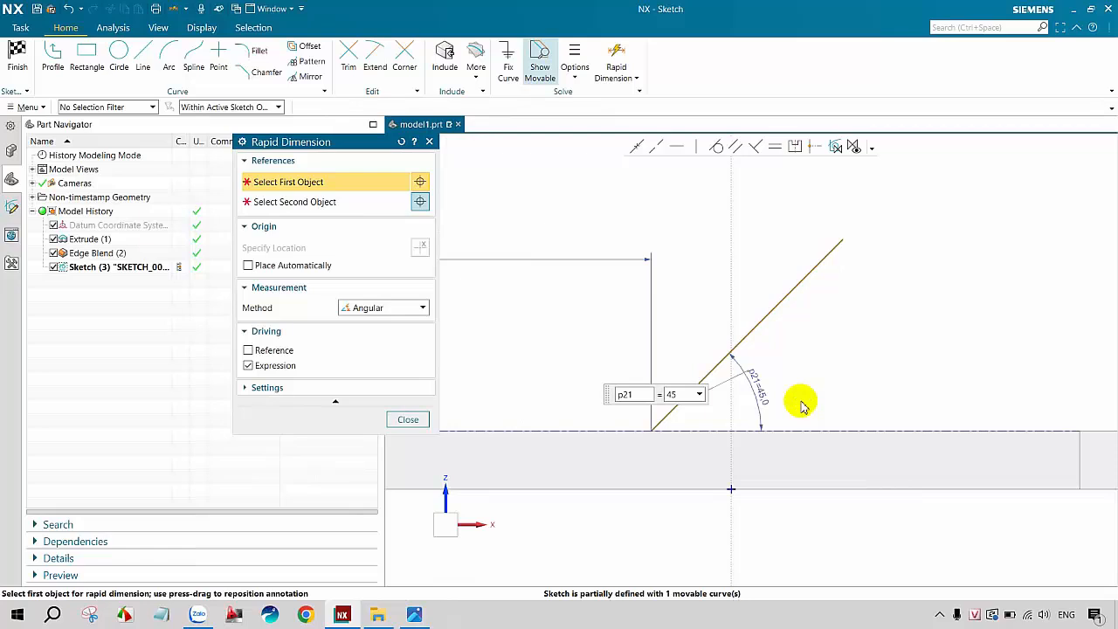
key(alt+Tab)
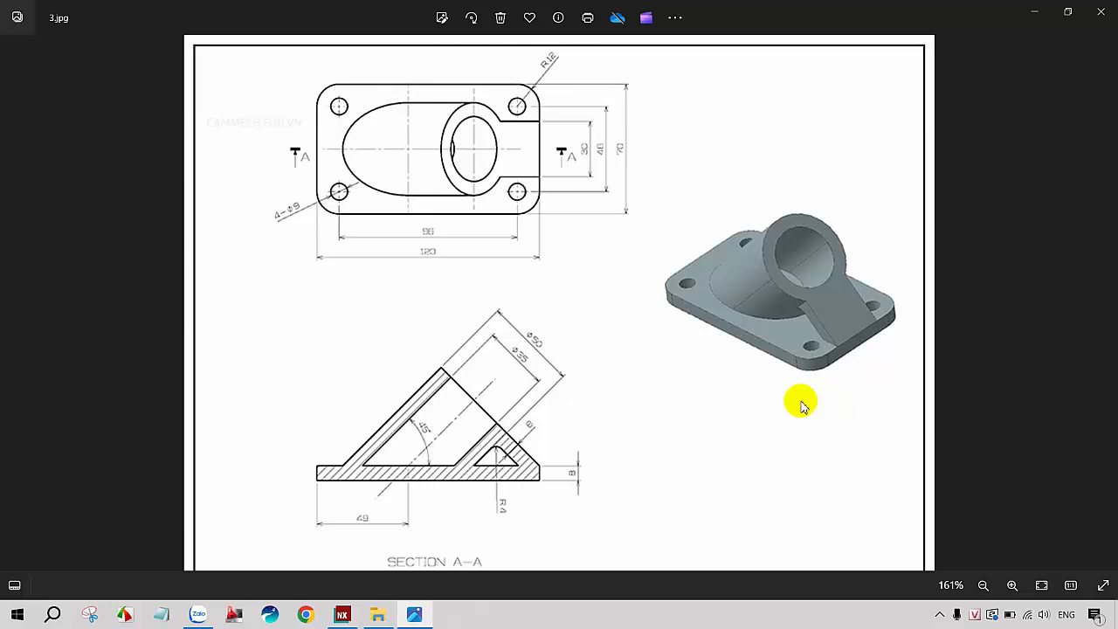
click(1039, 16)
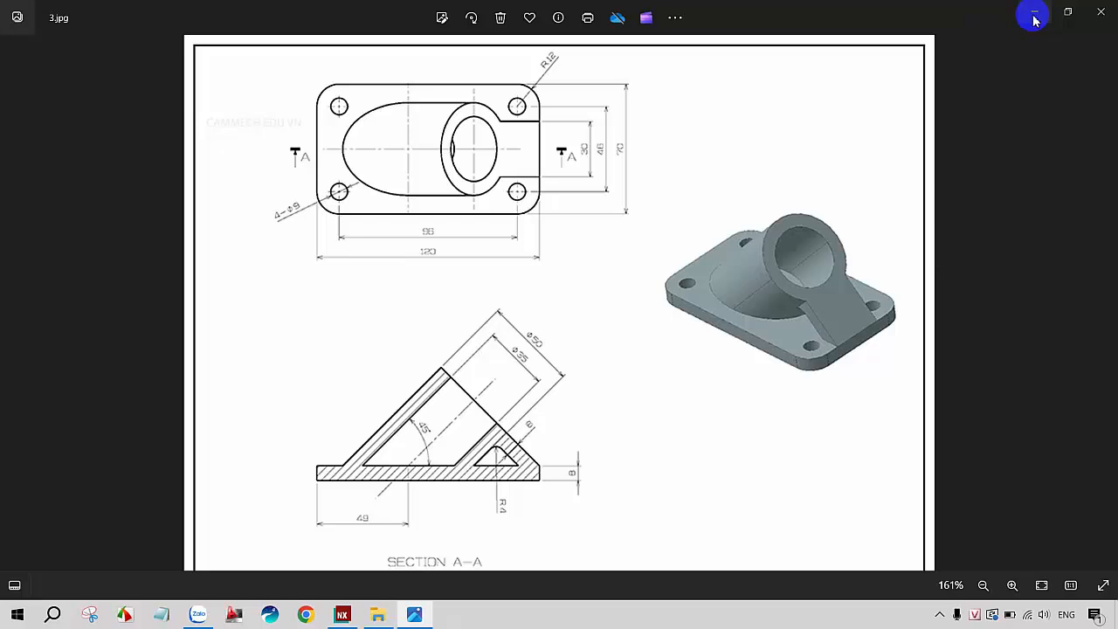
click(1033, 17)
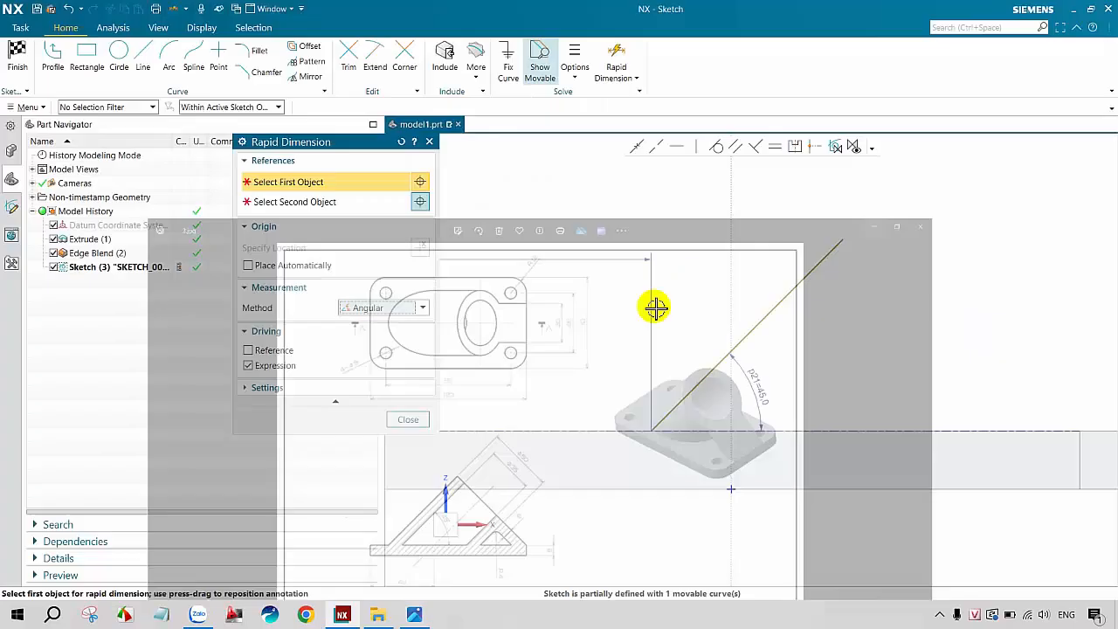
click(407, 420)
scroll(558, 329, down, 3)
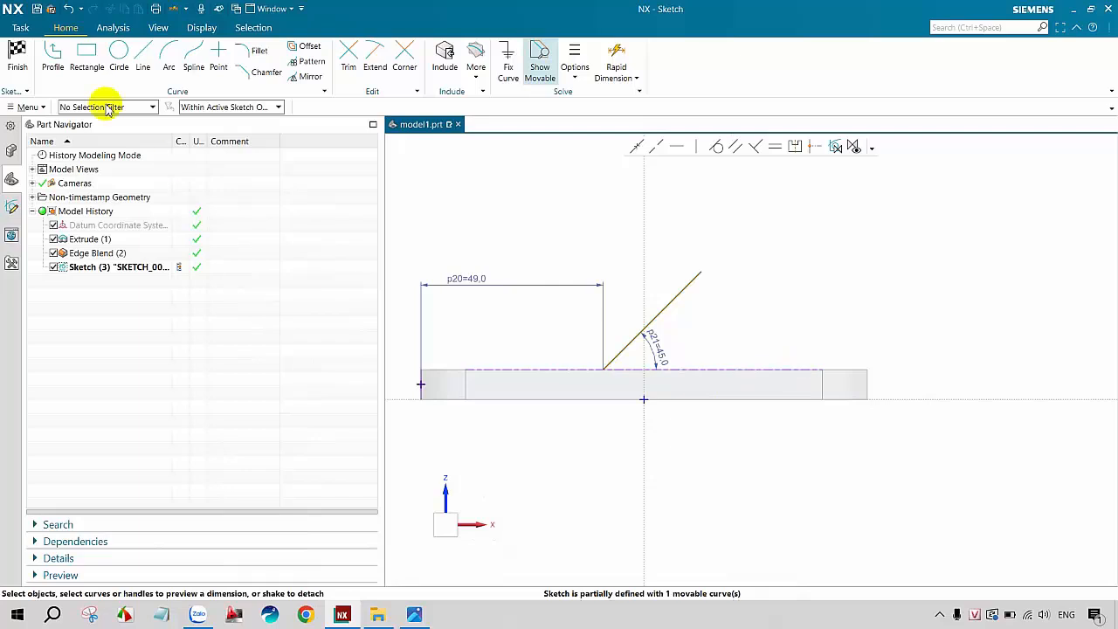
click(27, 68)
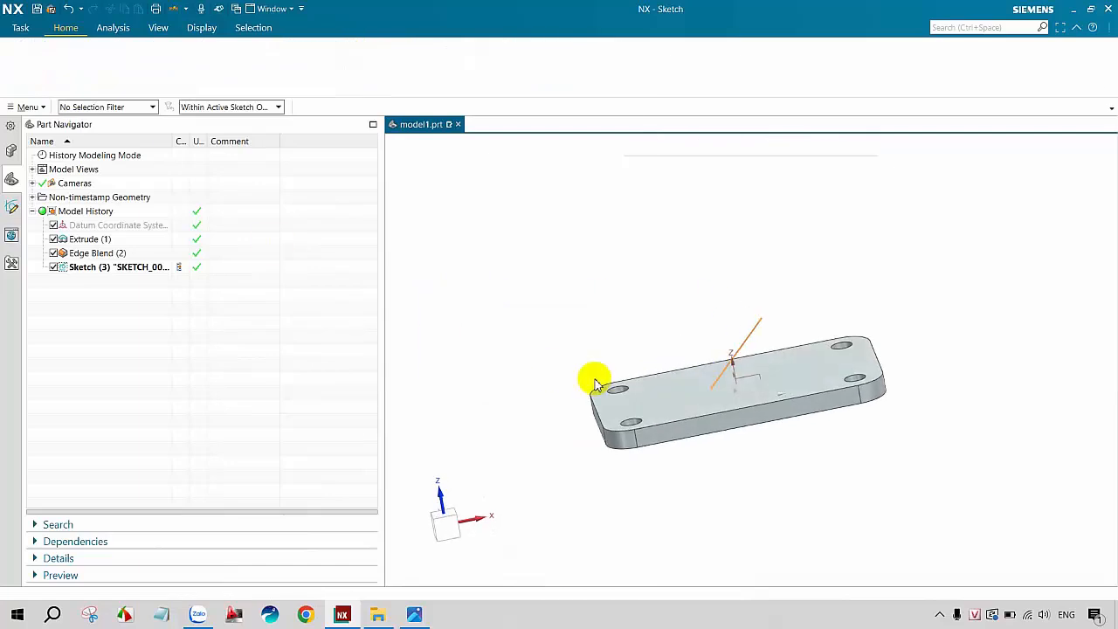
Step: Check drawing 3.jpg and create an At Angle datum plane at 45° to the plate's top face through its short edge on the +X side
scroll(897, 457, up, 3)
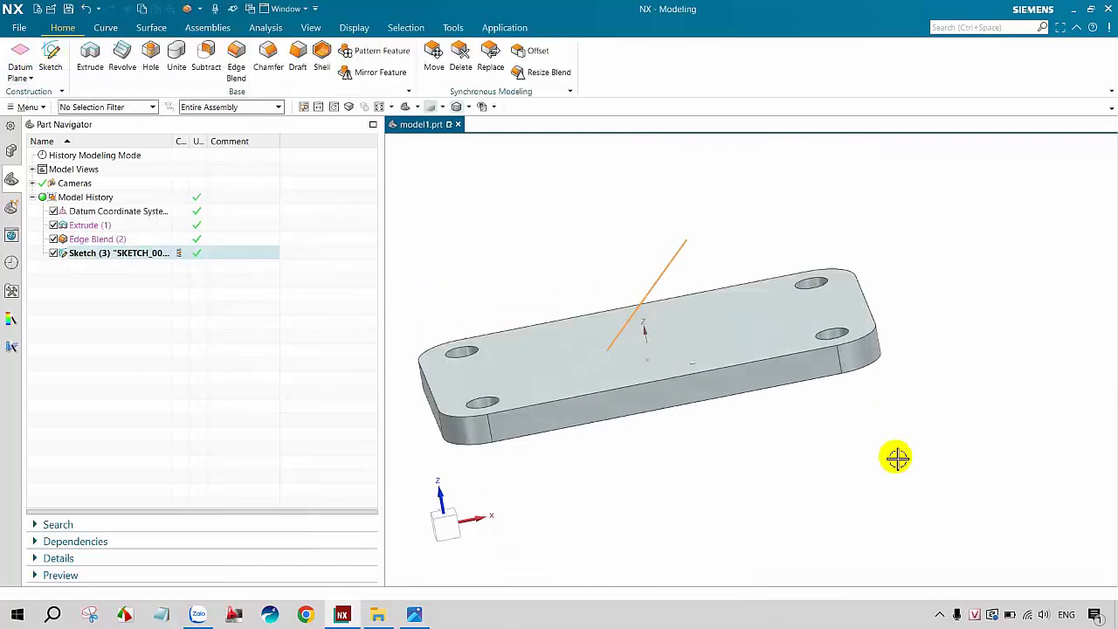
middle_drag(894, 457, 853, 492)
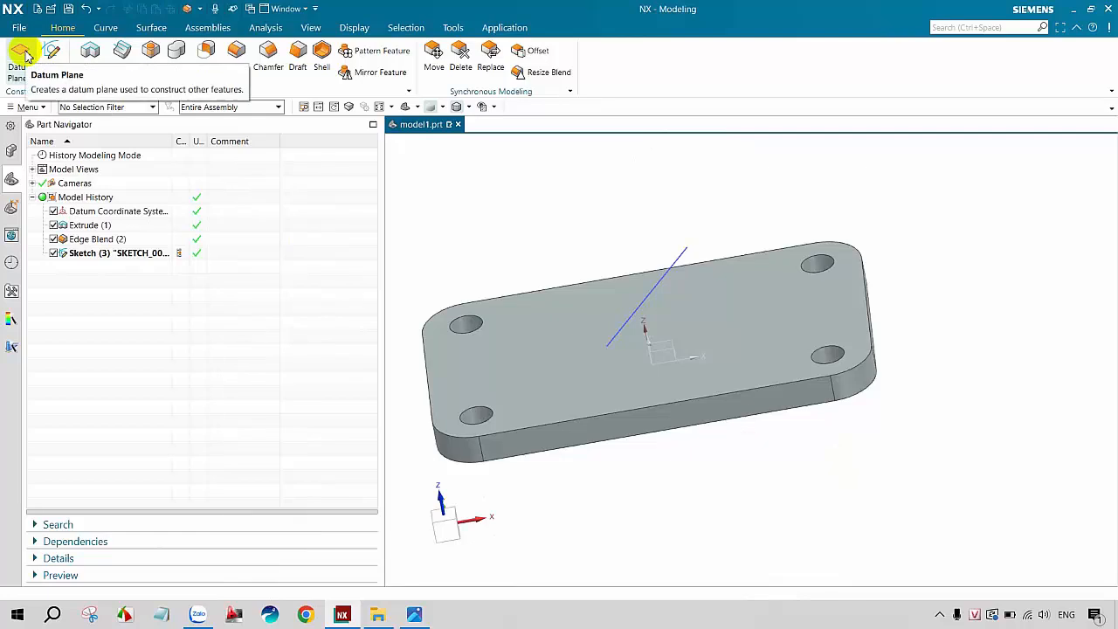
mouse_move(704, 404)
middle_down()
mouse_move(698, 384)
mouse_move(704, 395)
middle_up()
click(414, 615)
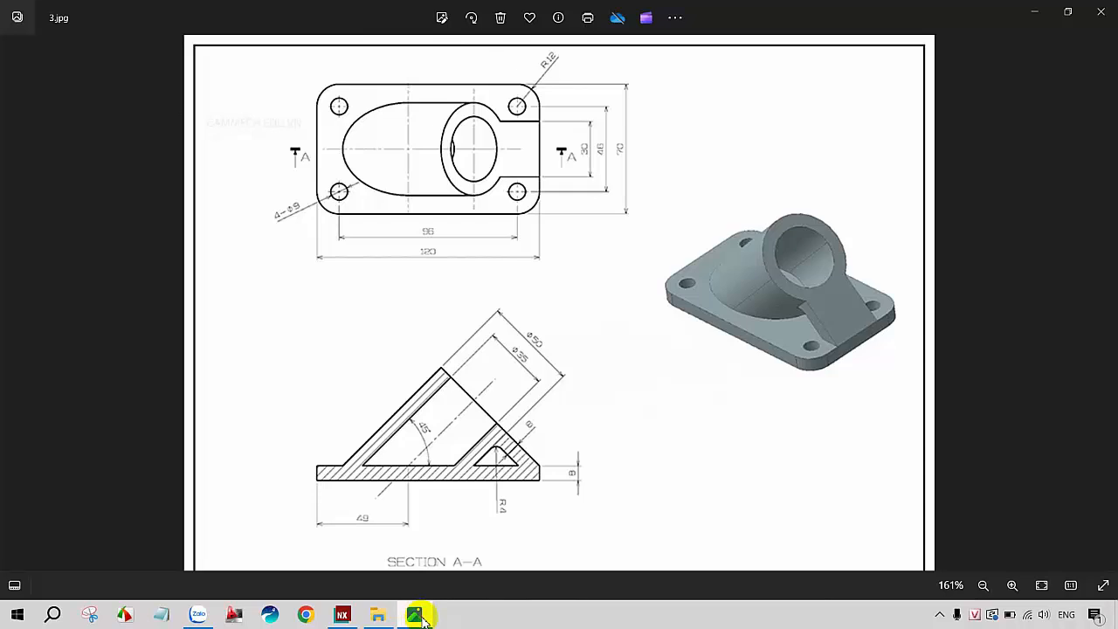
click(341, 615)
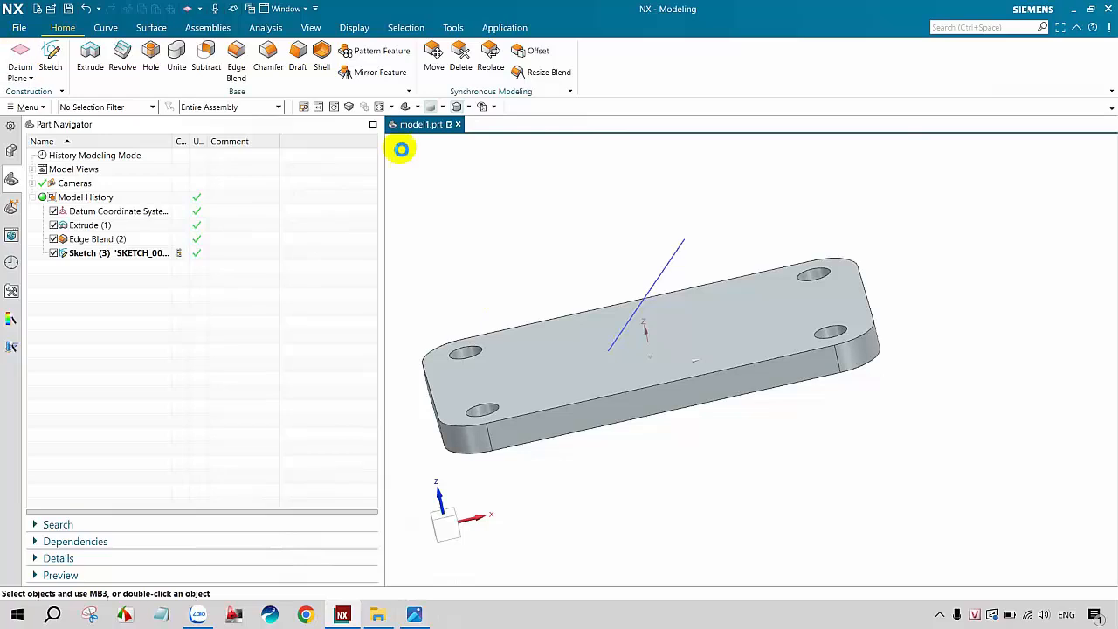
middle_drag(758, 419, 724, 456)
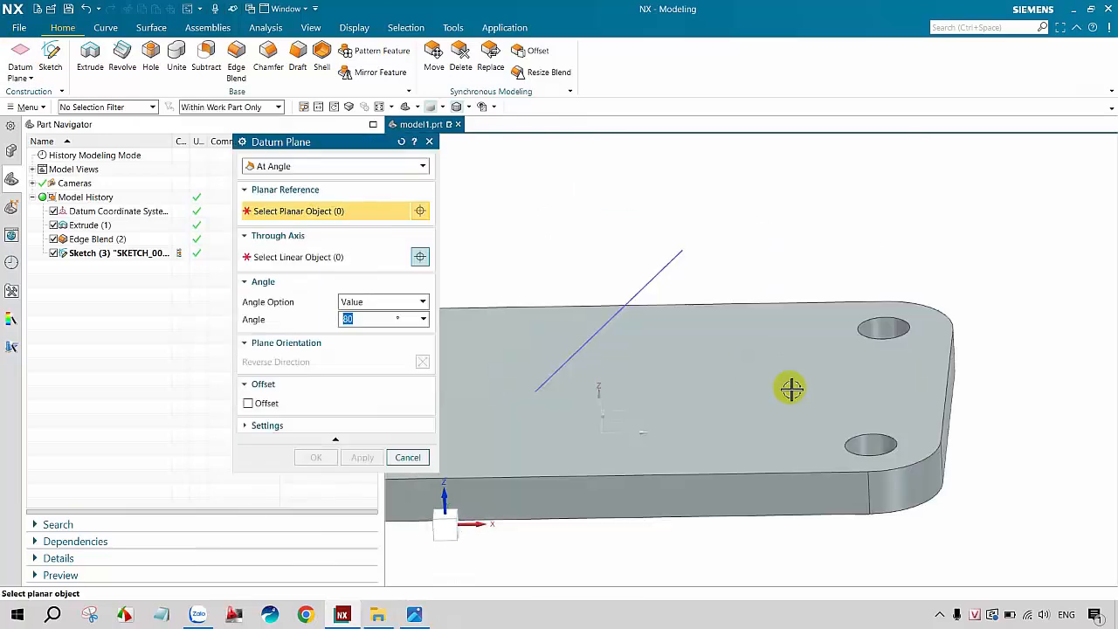
click(742, 393)
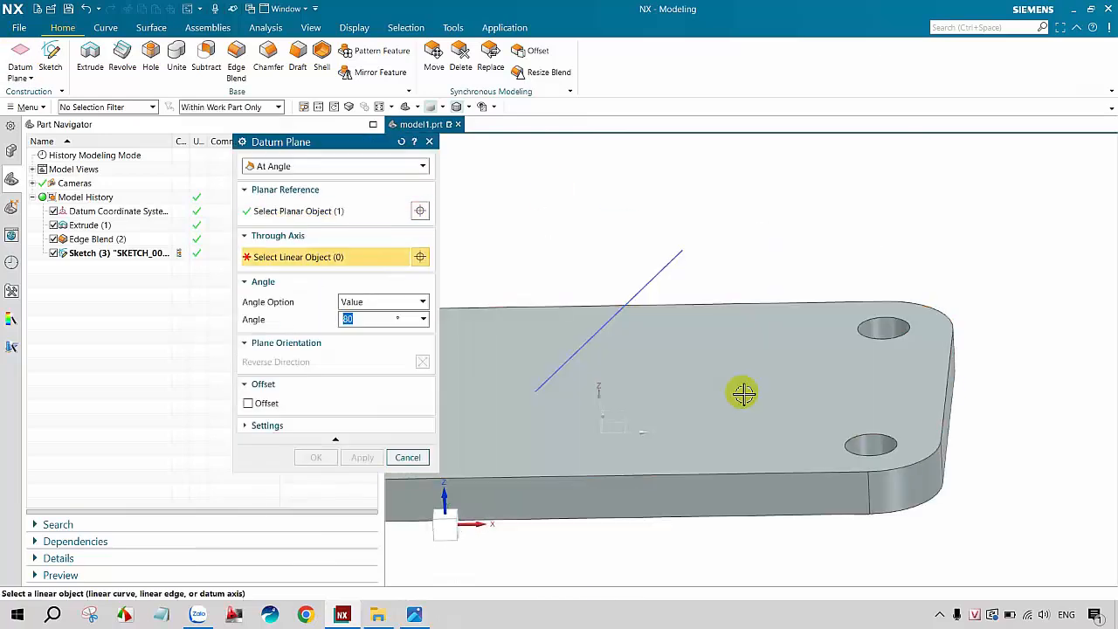
click(949, 384)
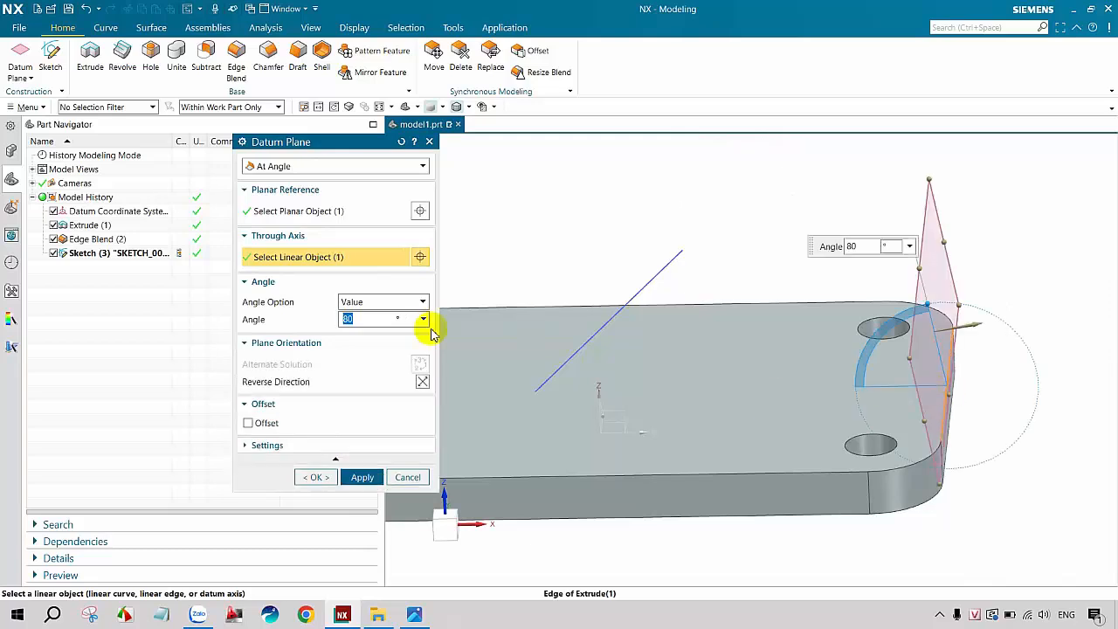
key(Return)
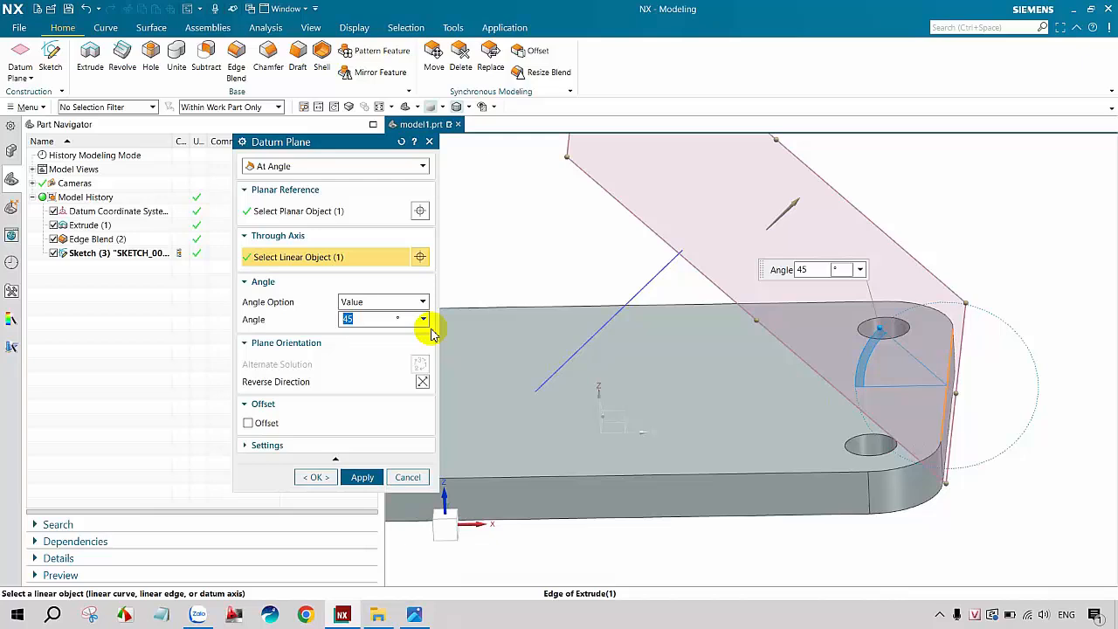
key(F8)
scroll(670, 438, down, 2)
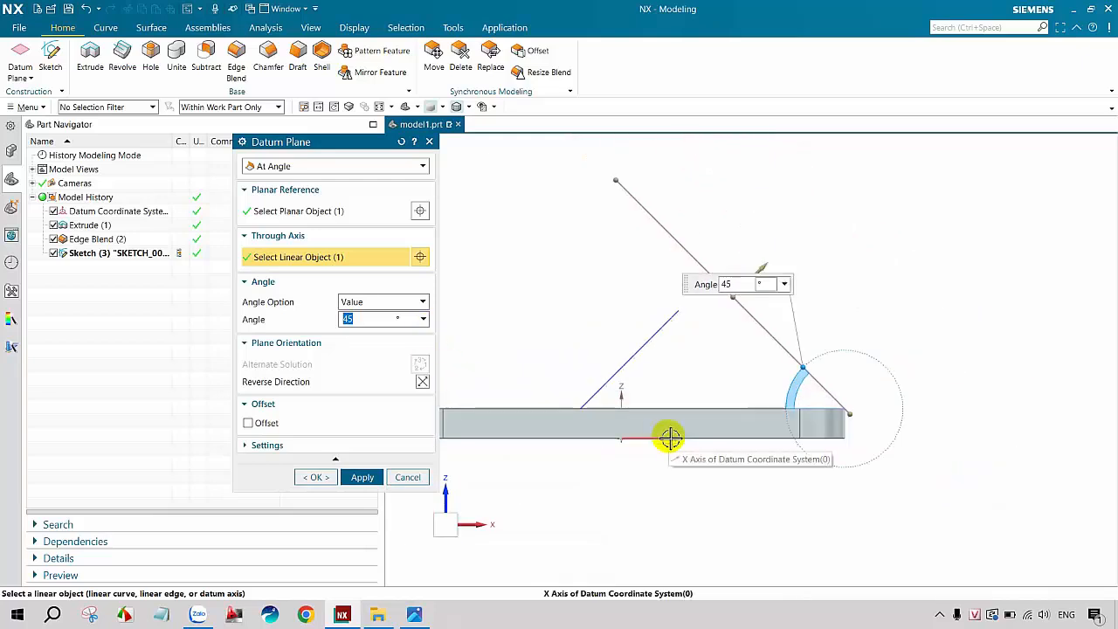
click(316, 479)
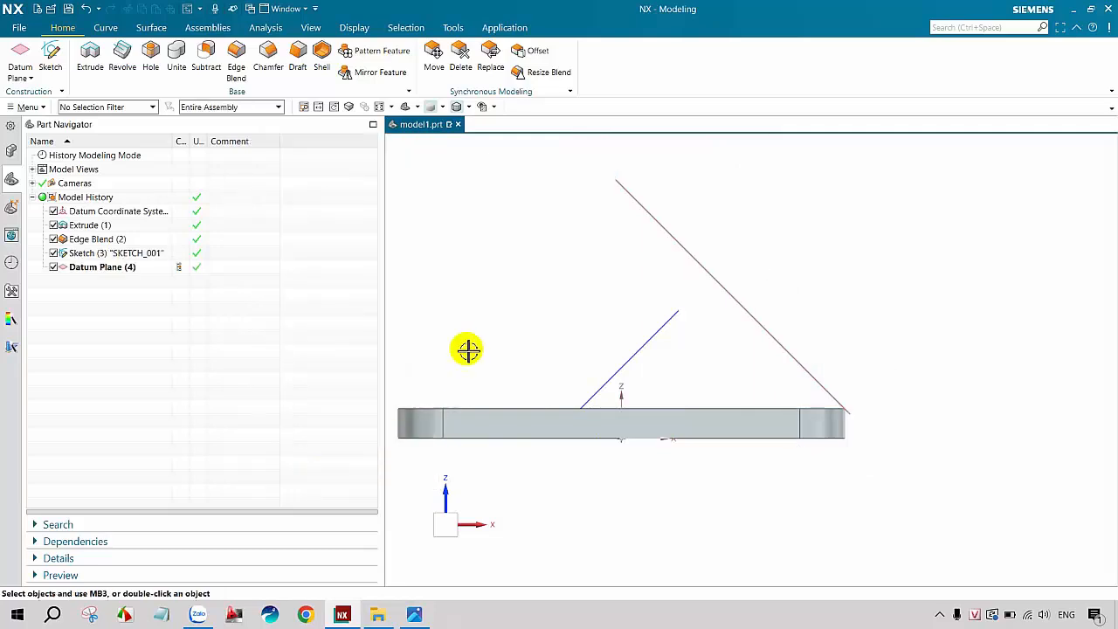
Step: Create a new sketch on the inclined 45° datum plane
middle_drag(464, 349, 649, 359)
scroll(742, 403, down, 2)
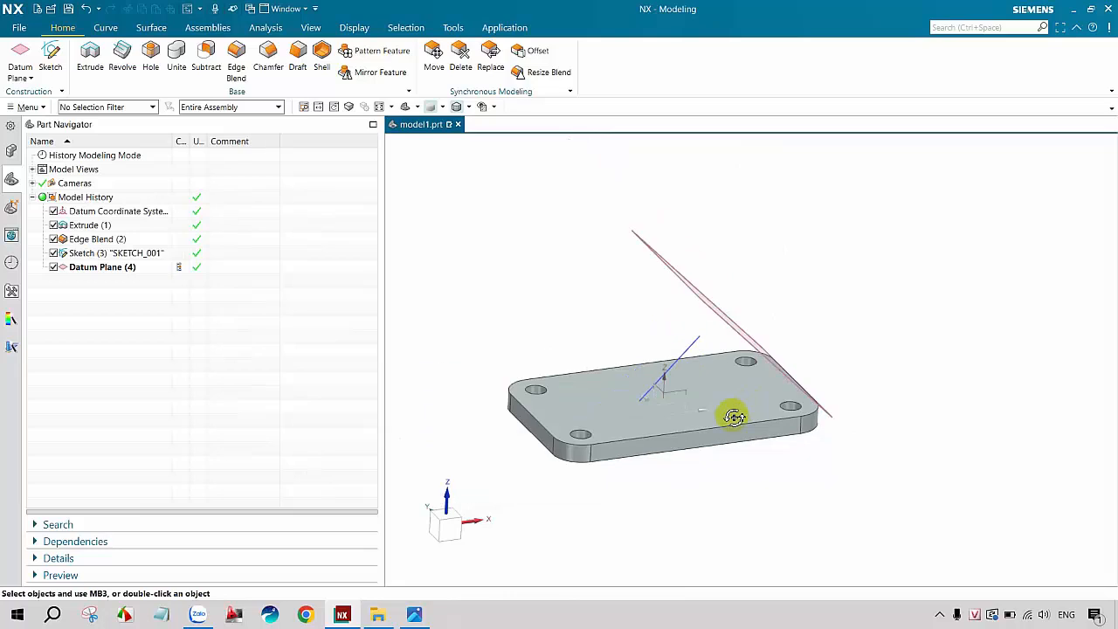
middle_drag(733, 416, 725, 427)
middle_drag(726, 427, 763, 337)
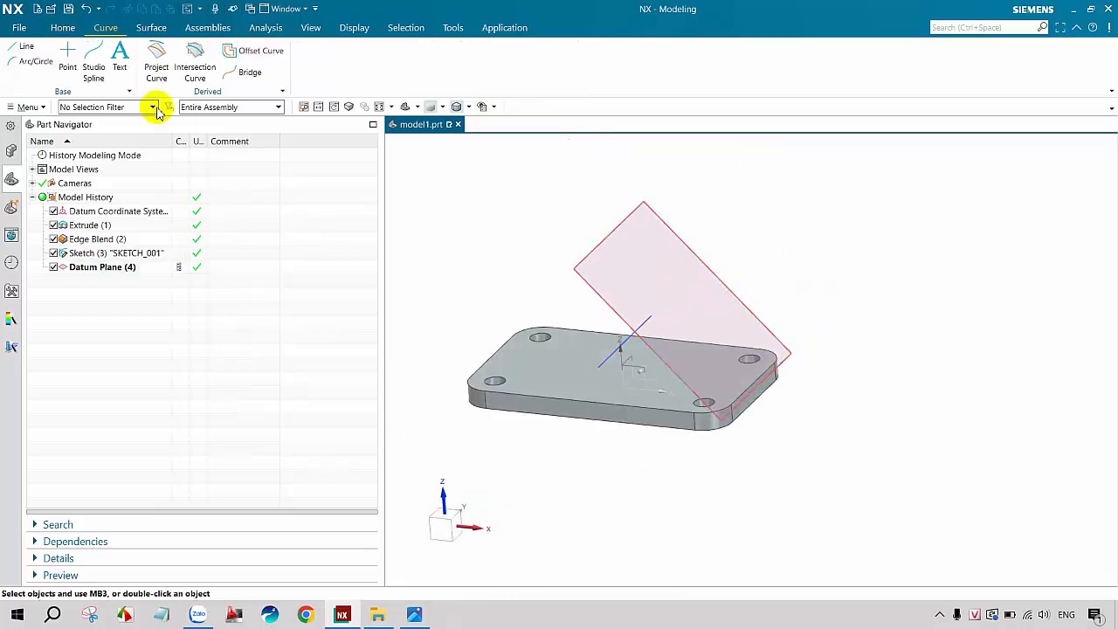
click(62, 29)
click(45, 52)
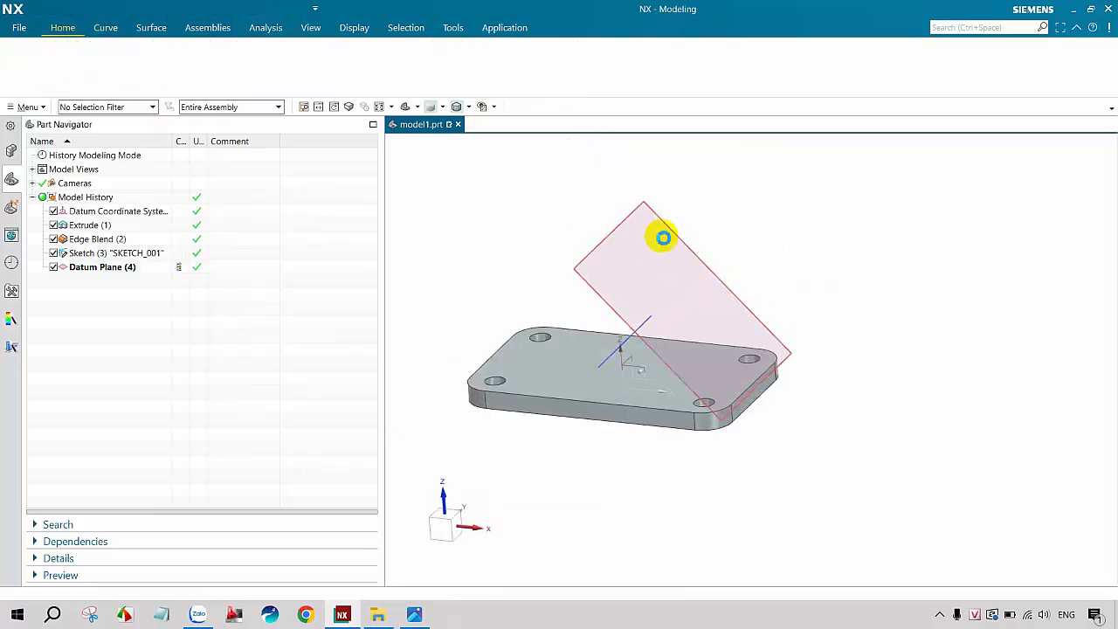
click(693, 253)
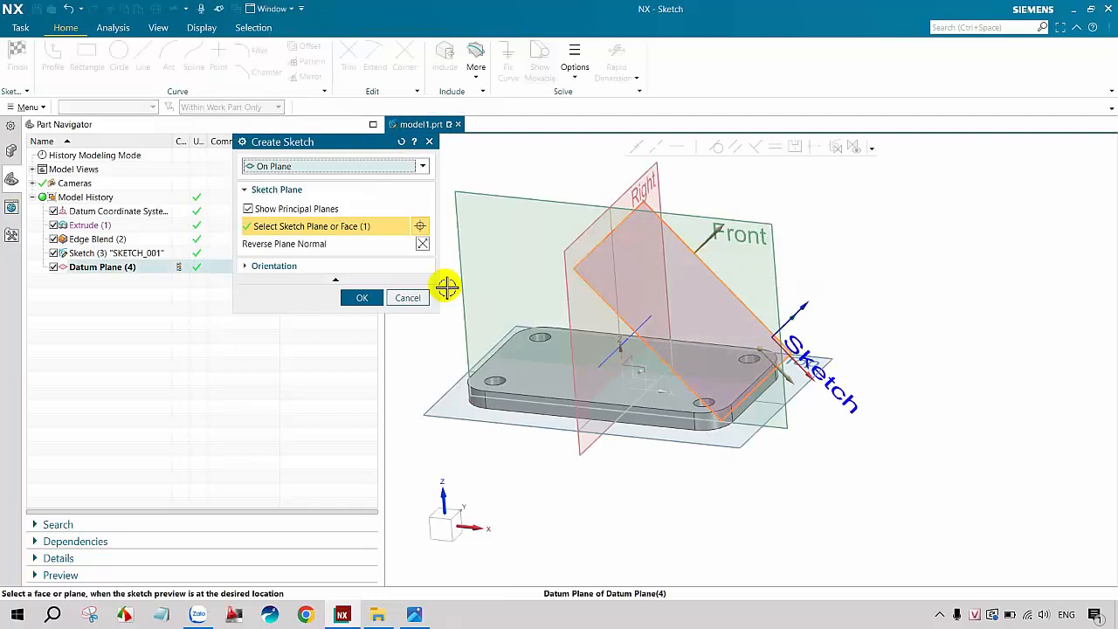
click(361, 297)
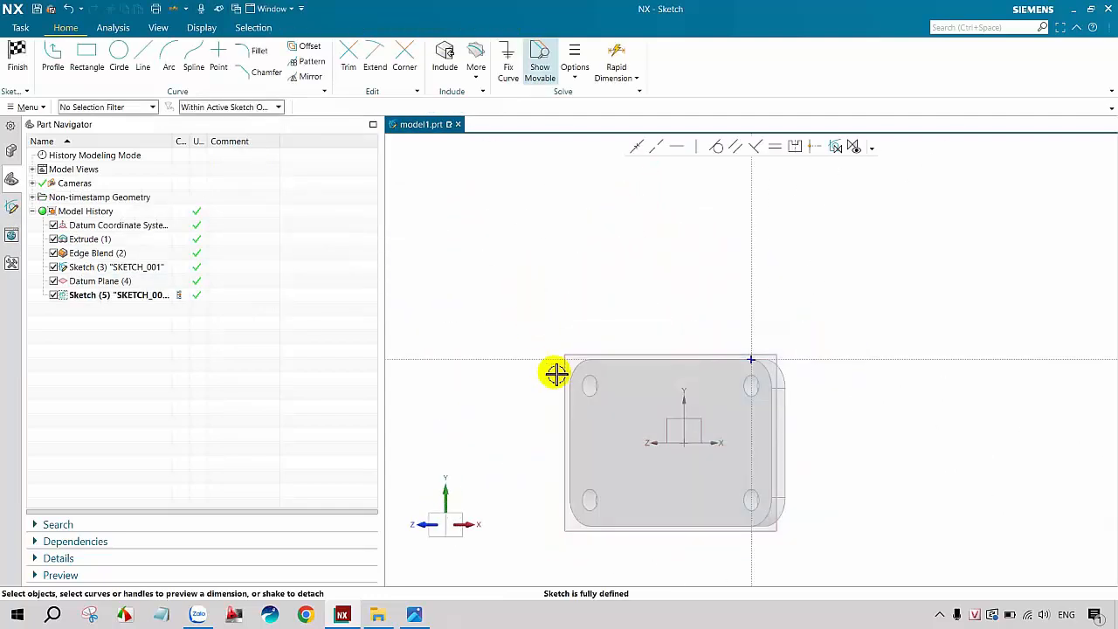
Step: Add an Intersection Point where the slanted boss axis line meets the inclined sketch plane
mouse_move(553, 370)
middle_down()
mouse_move(553, 407)
mouse_move(557, 393)
middle_up()
key(F8)
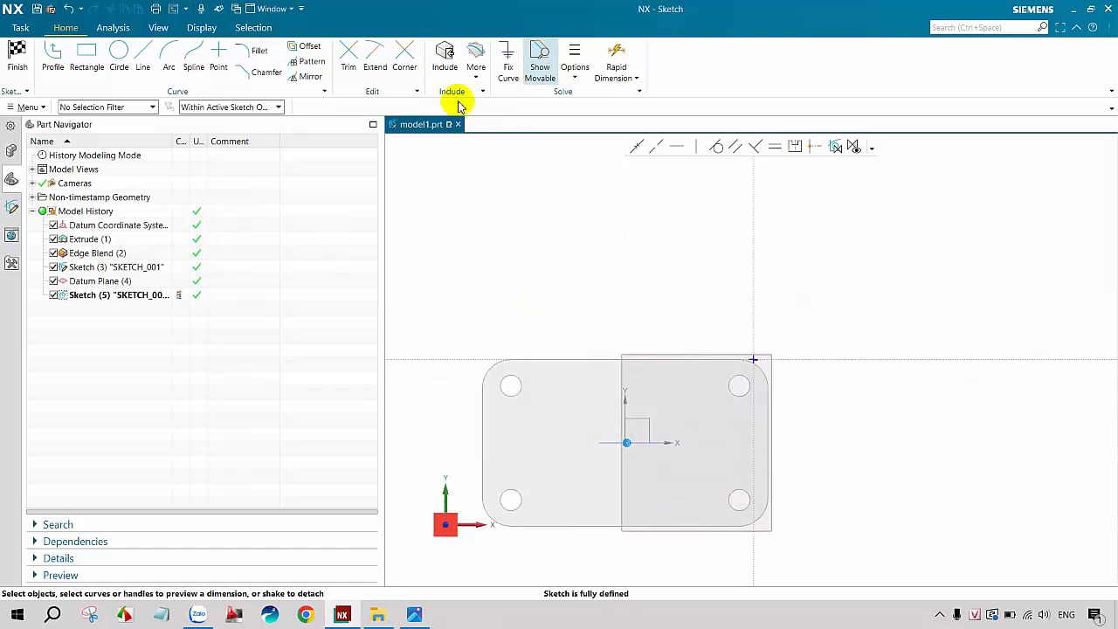
click(474, 79)
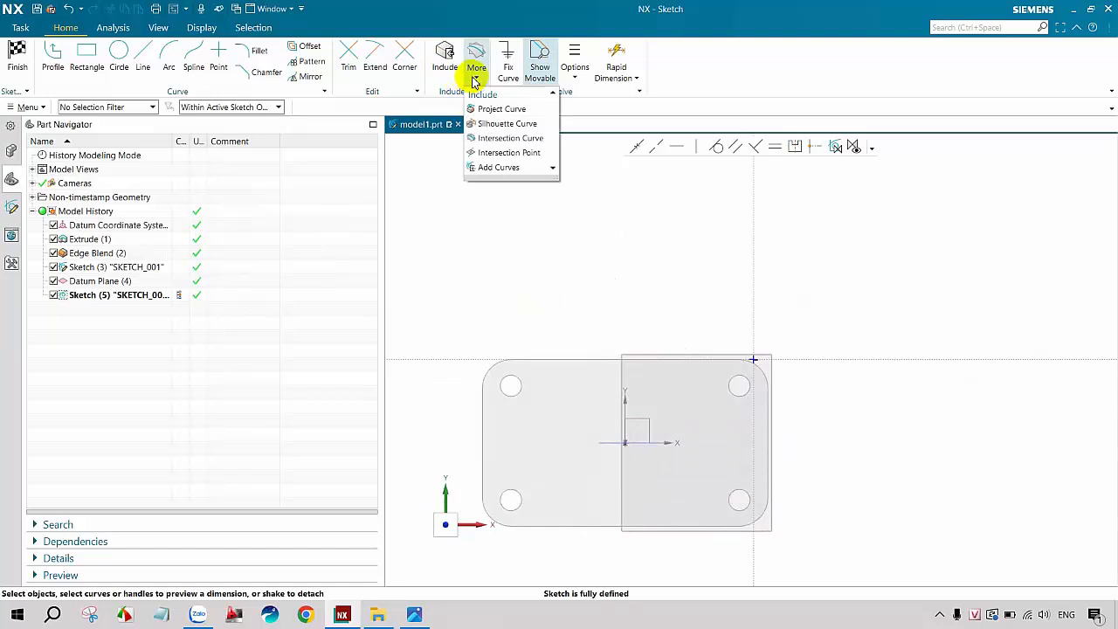
click(504, 152)
mouse_move(686, 426)
middle_down()
mouse_move(691, 463)
mouse_move(685, 456)
middle_up()
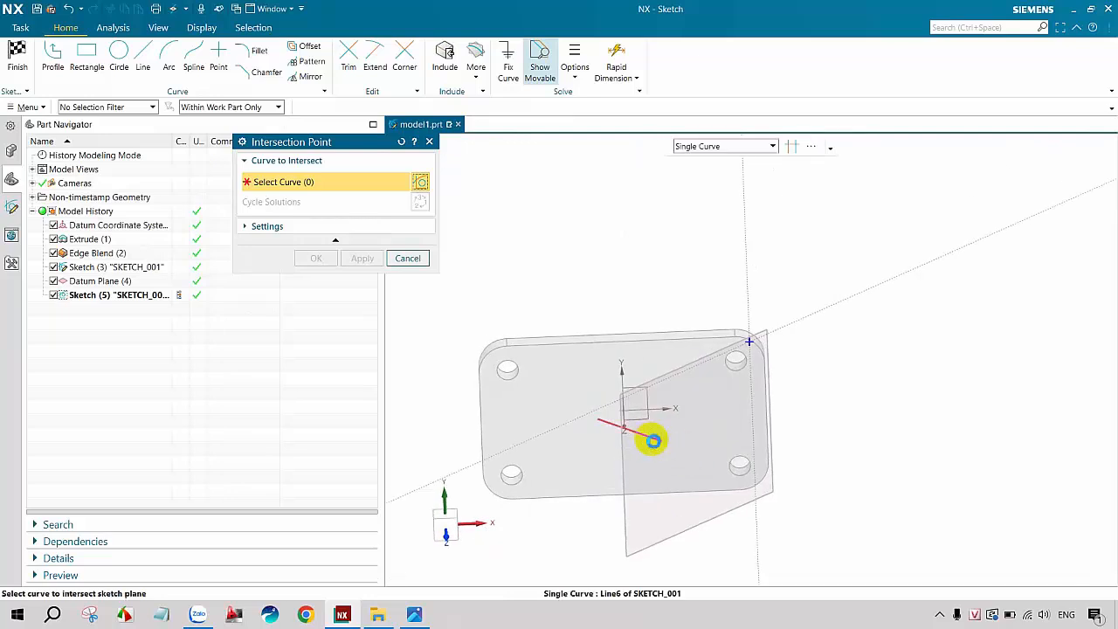
click(653, 440)
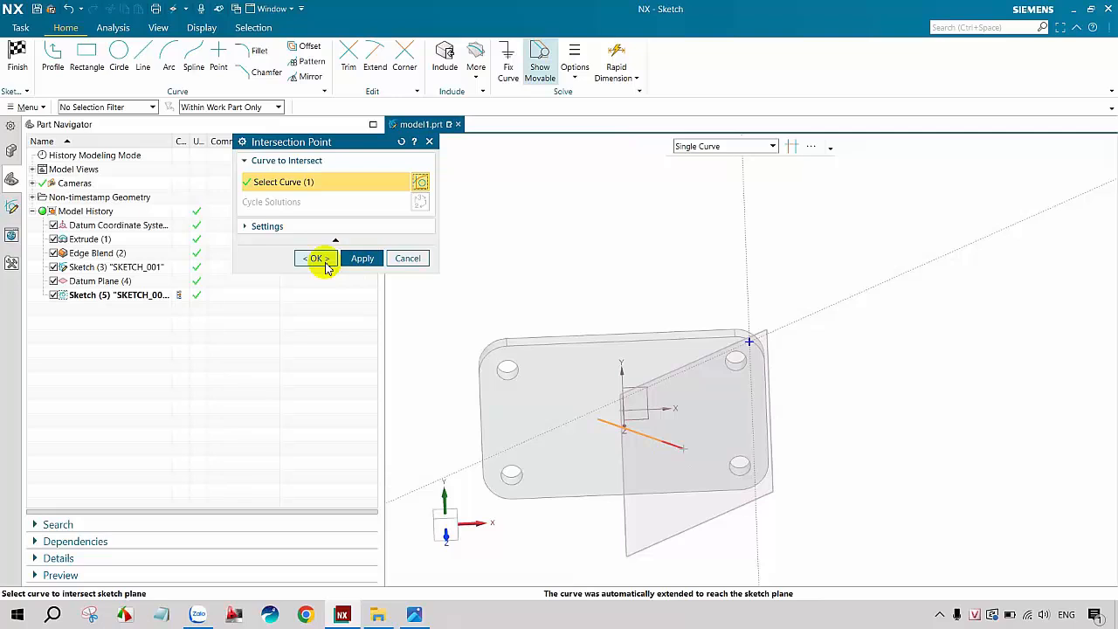
click(324, 262)
Step: Check the boss bore in drawing 3.jpg and draw a 35 mm diameter circle centred on the intersection point
middle_drag(454, 399, 442, 359)
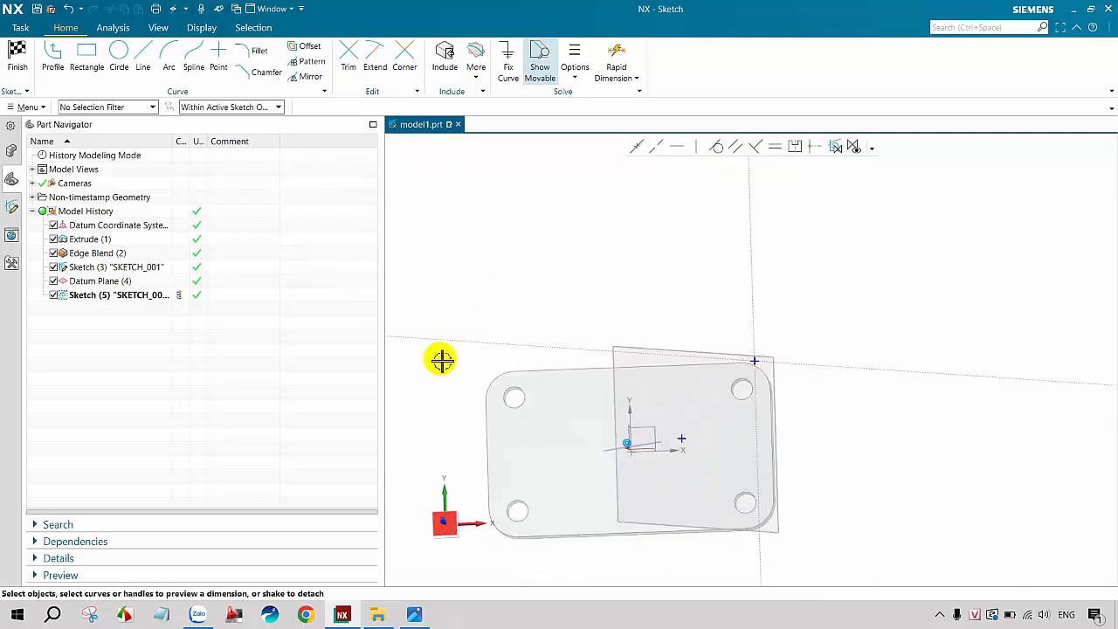
key(F8)
middle_drag(708, 470, 777, 460)
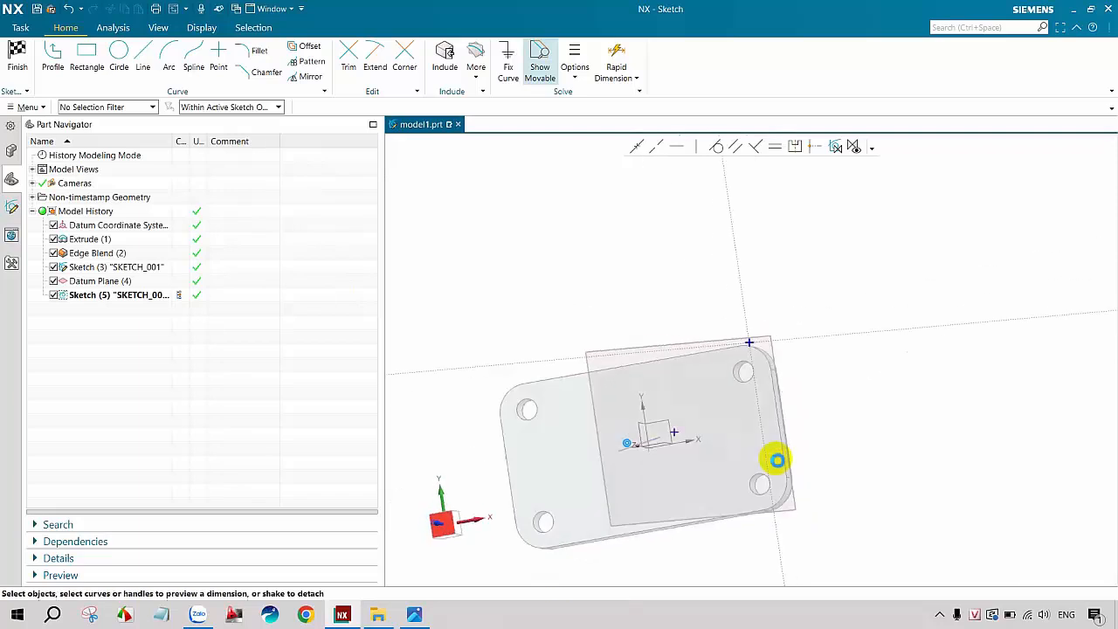
key(F8)
right_drag(824, 334, 856, 333)
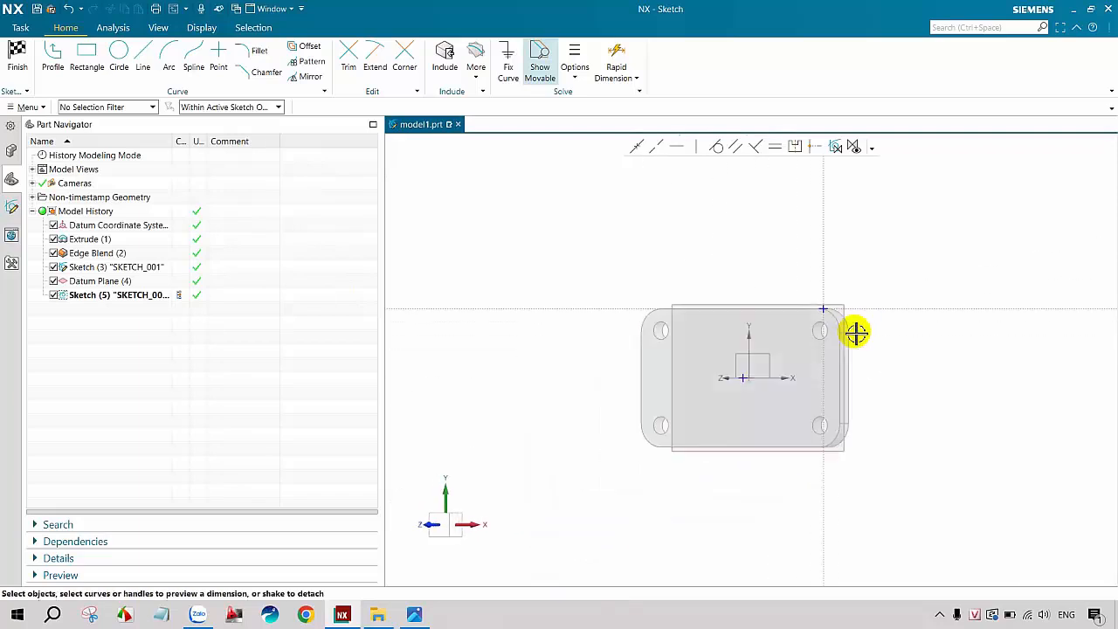
middle_drag(897, 365, 899, 406)
key(F8)
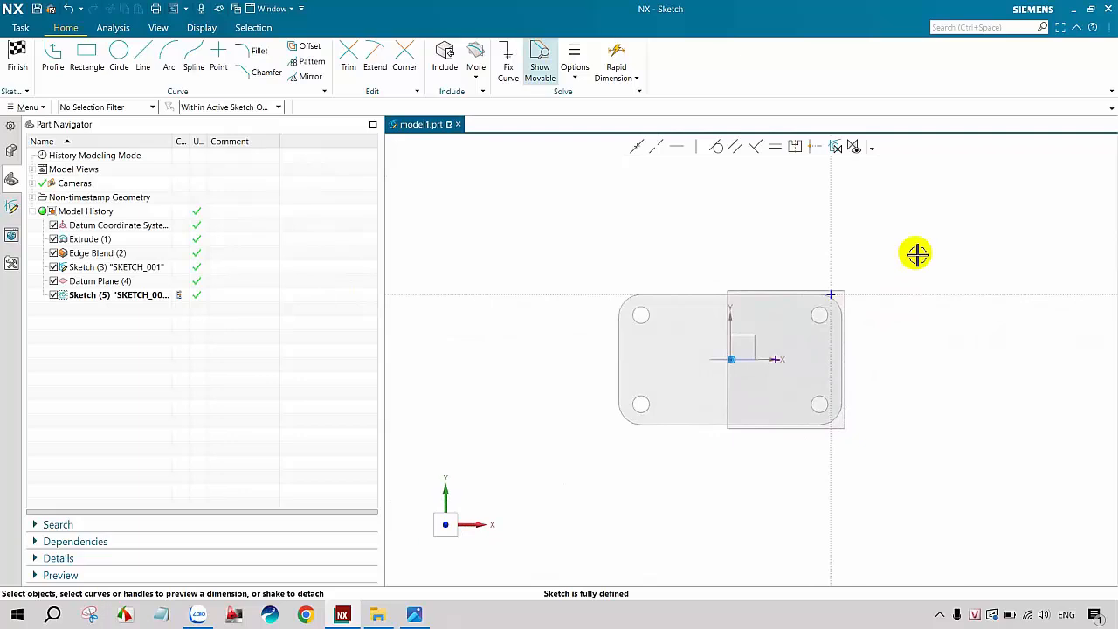
key(ctrl+f)
click(118, 54)
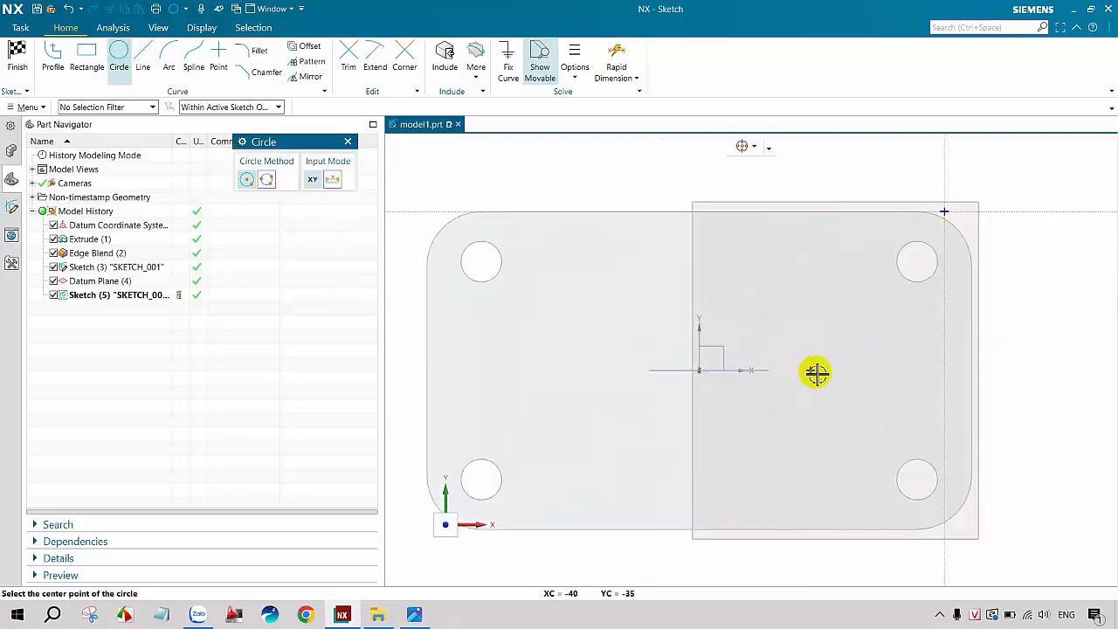
click(809, 371)
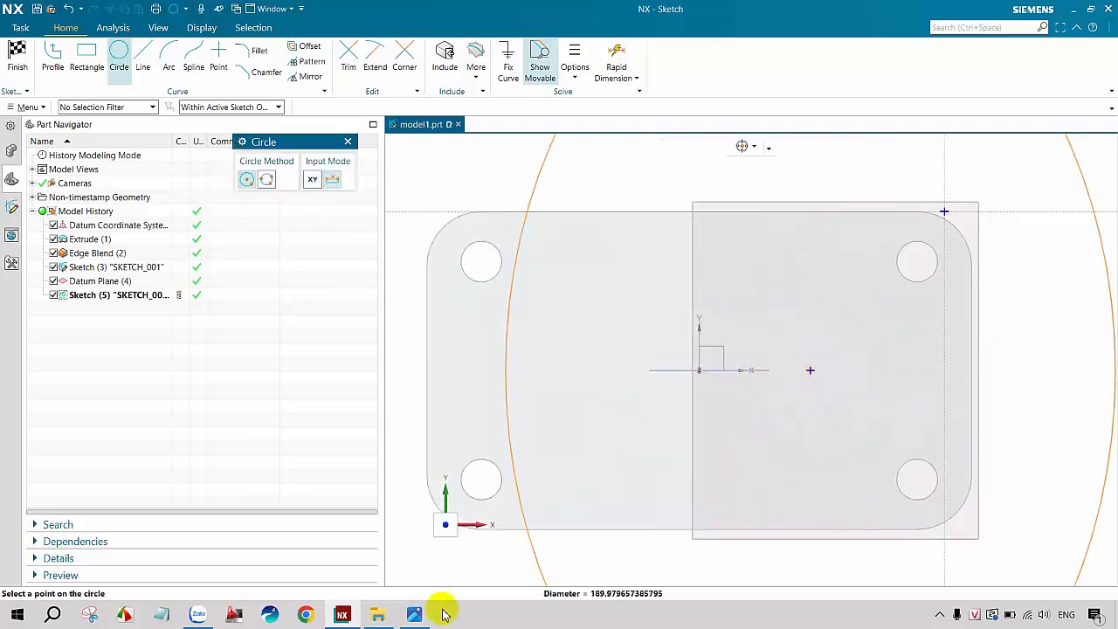
click(409, 617)
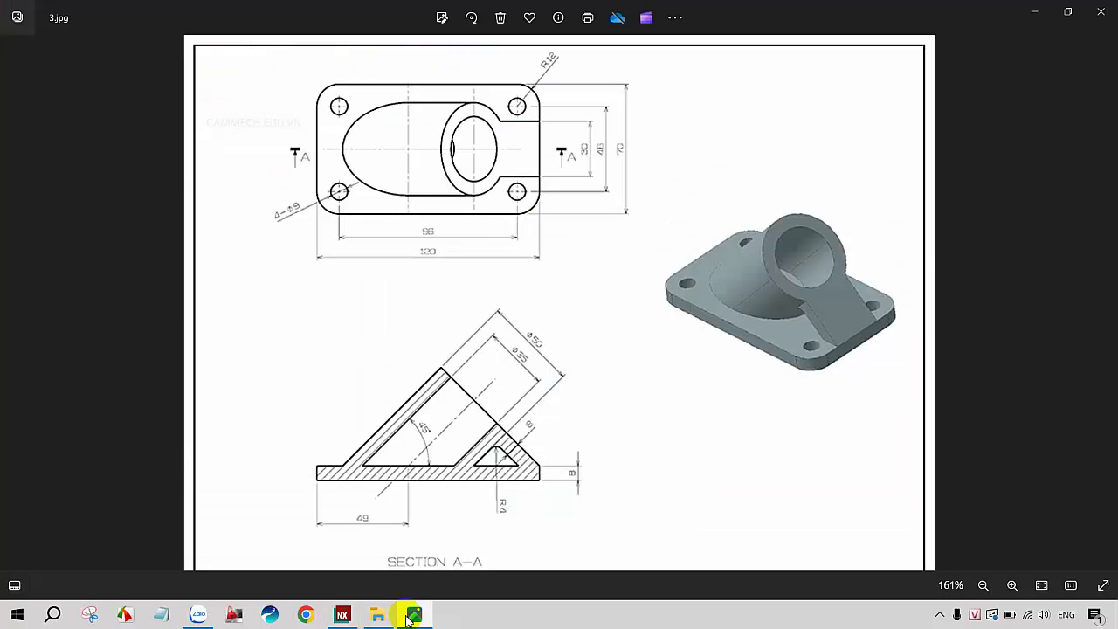
click(408, 617)
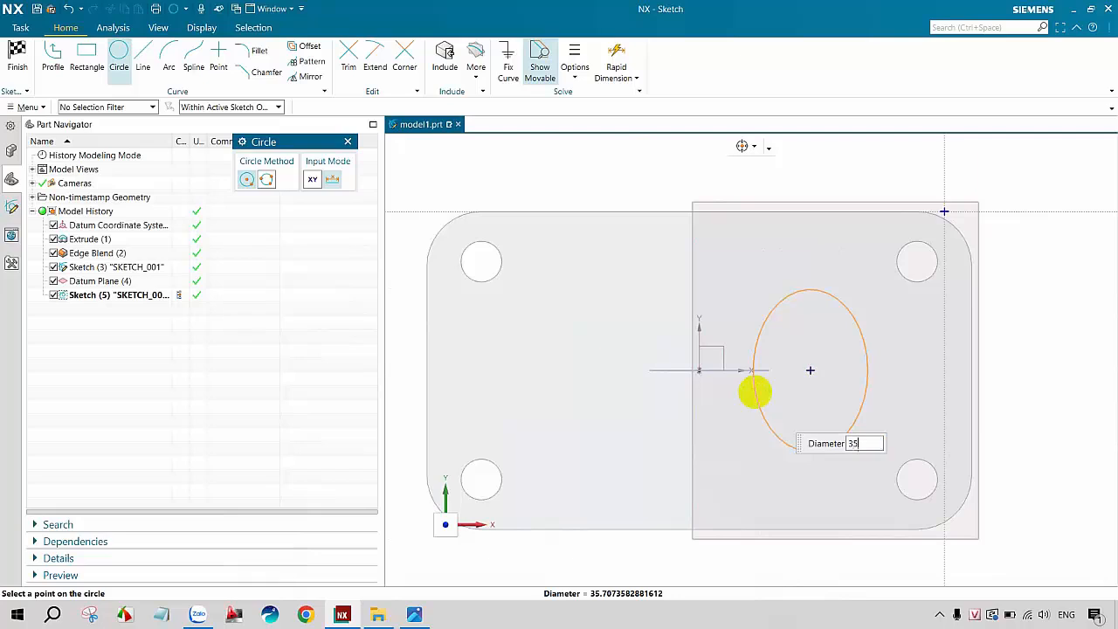
text(35)
key(Return)
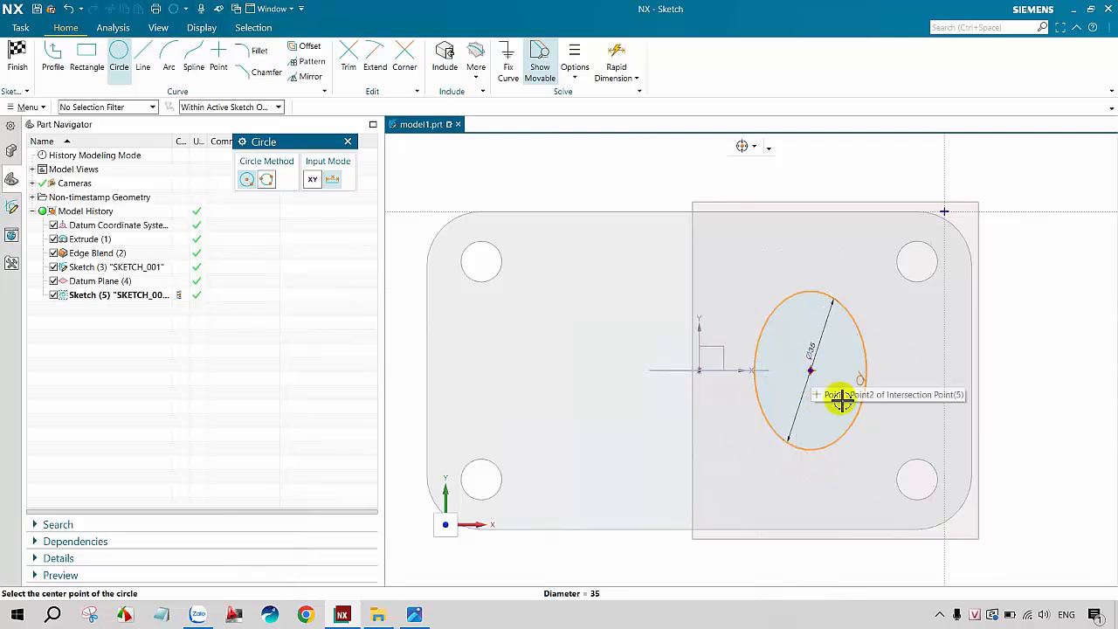
Step: Draw a concentric 50 mm diameter circle for the boss's outer wall and finish the sketch
text(50)
key(Return)
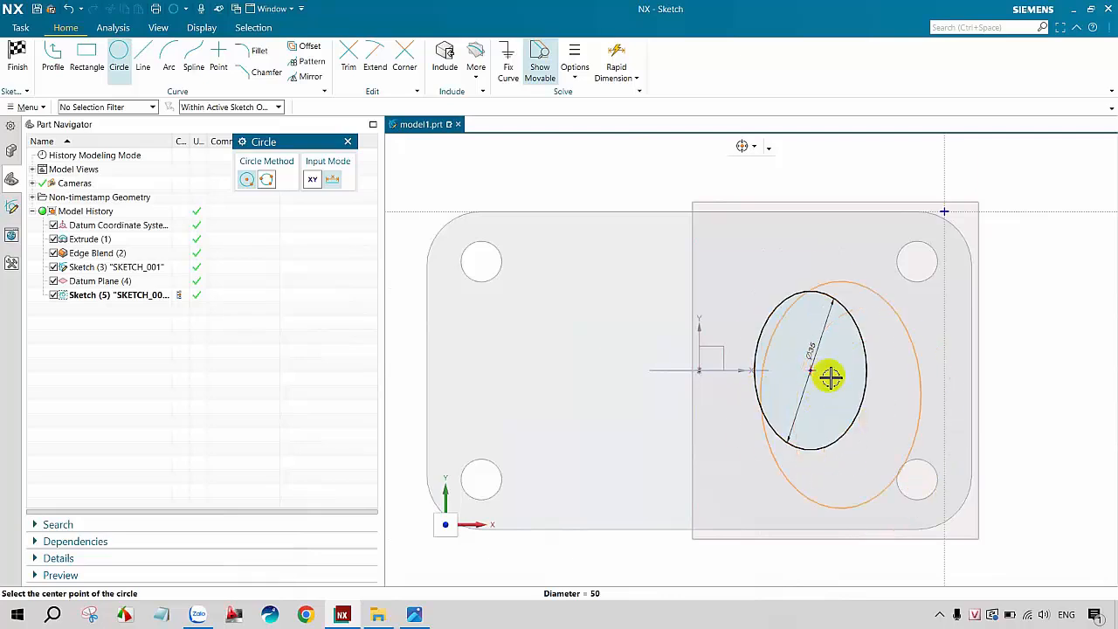
click(834, 384)
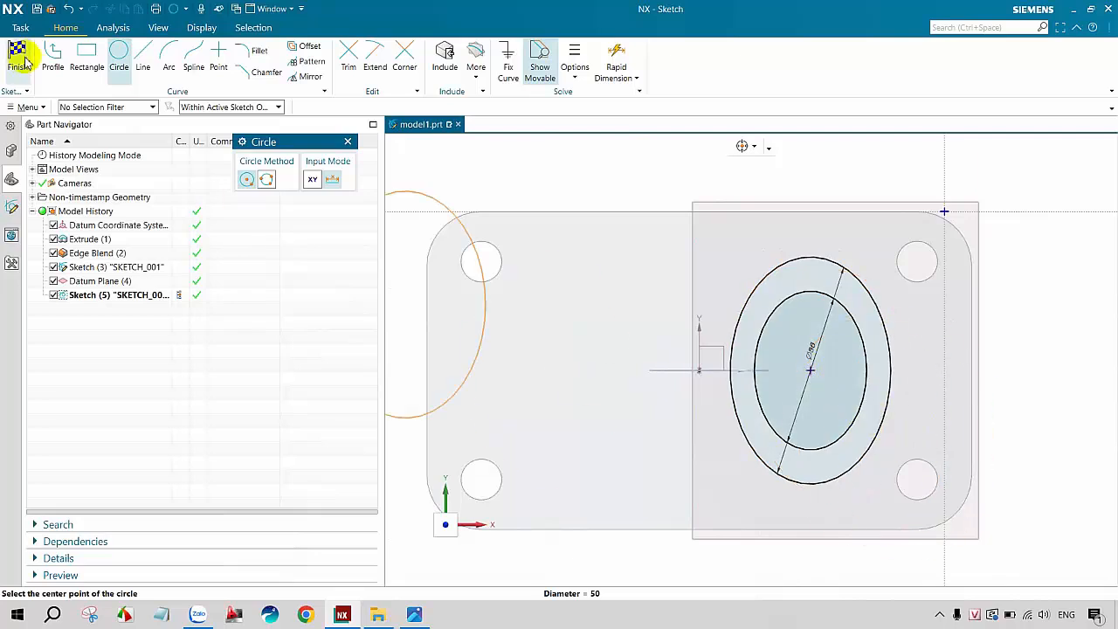
key(Escape)
key(ctrl+q)
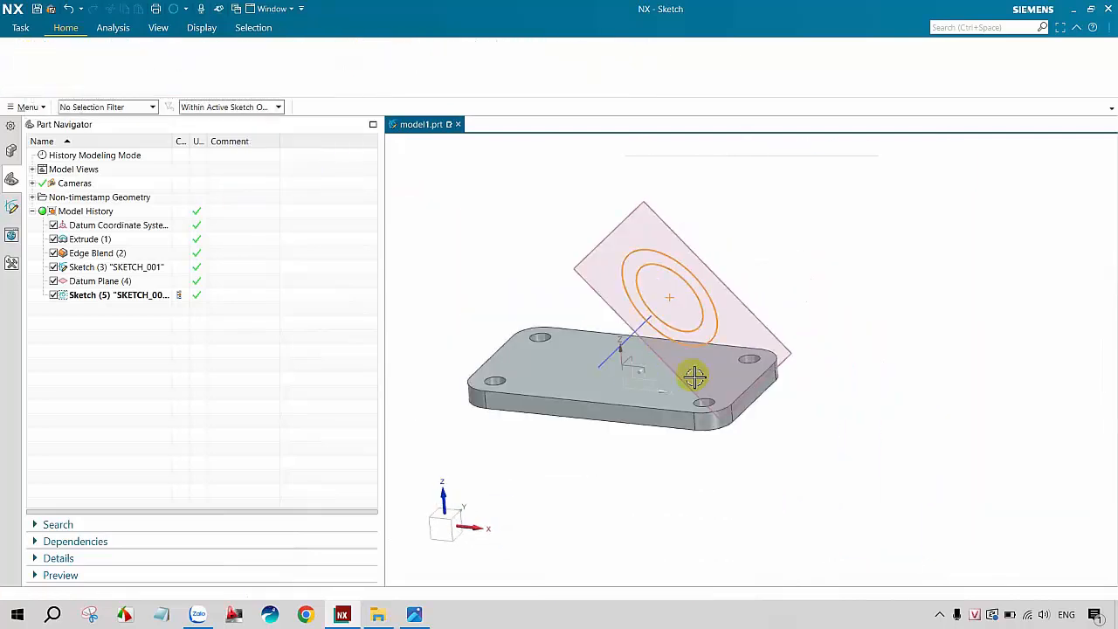
Step: Extrude the ring between the two circles with the Until Next end limit, uniting the hollow boss with the base plate
click(92, 55)
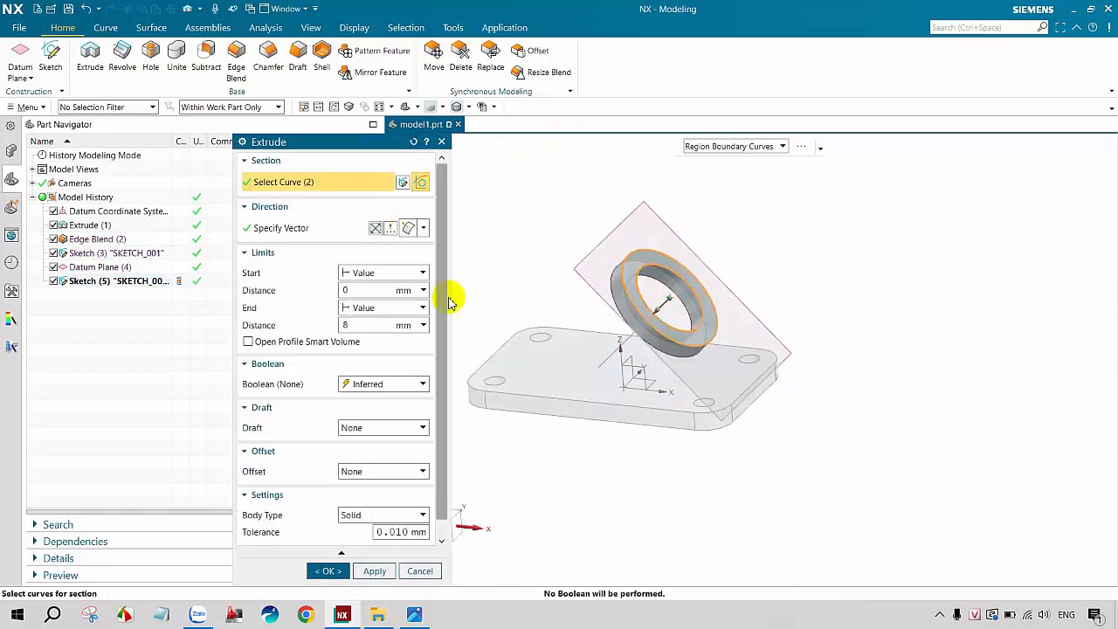
middle_drag(529, 417, 490, 401)
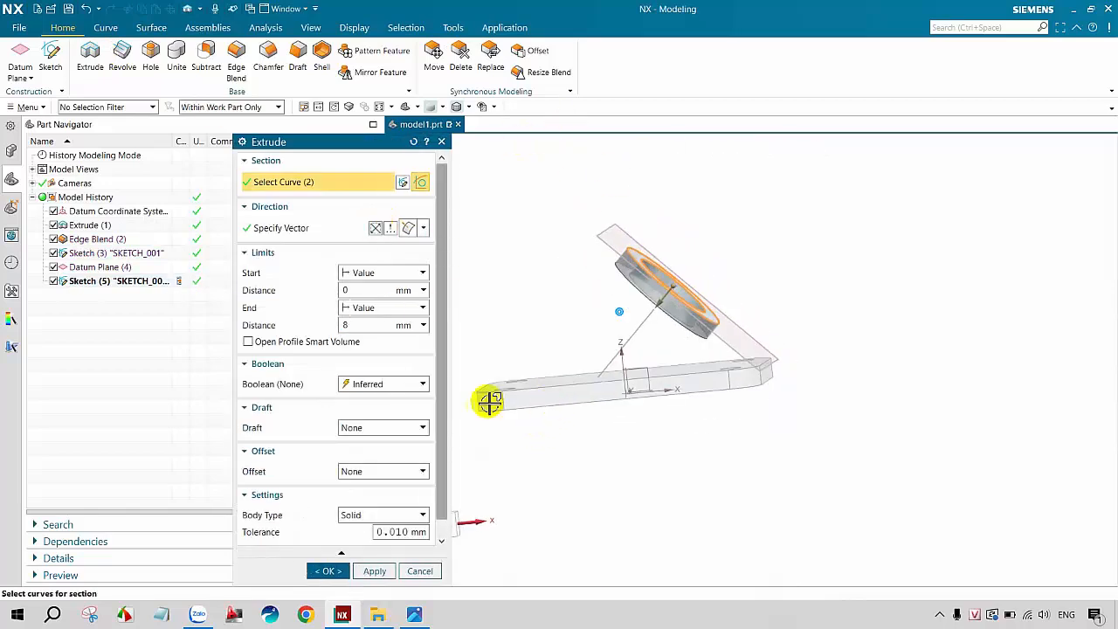
click(424, 309)
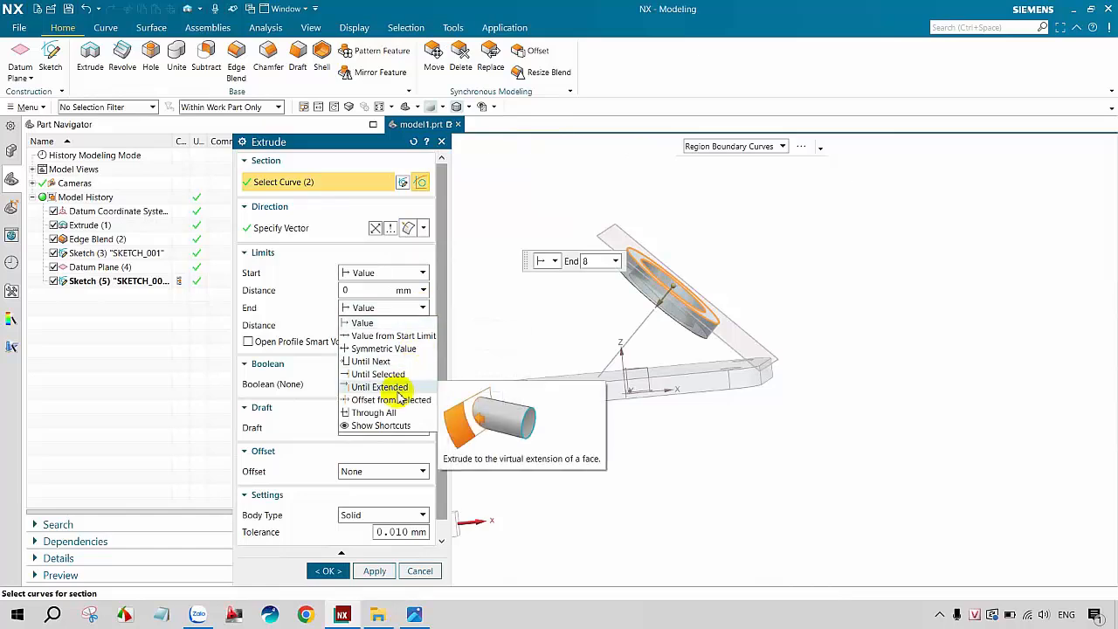
click(367, 360)
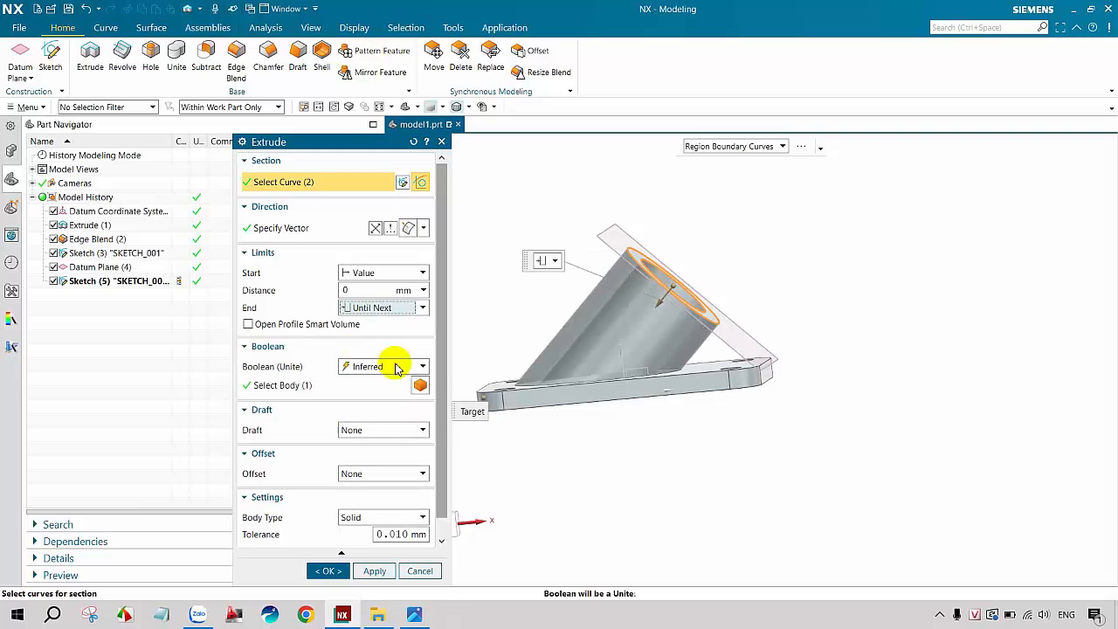
middle_drag(629, 426, 524, 550)
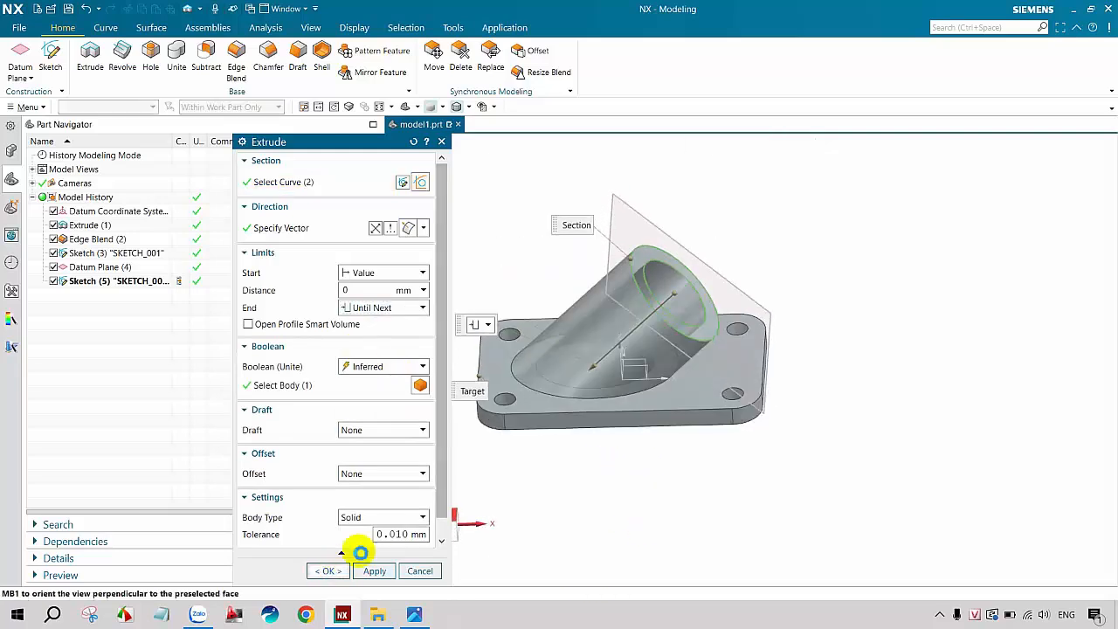
click(339, 571)
mouse_move(711, 459)
middle_down()
mouse_move(689, 497)
mouse_move(728, 372)
mouse_move(711, 411)
mouse_move(709, 392)
mouse_move(631, 474)
middle_up()
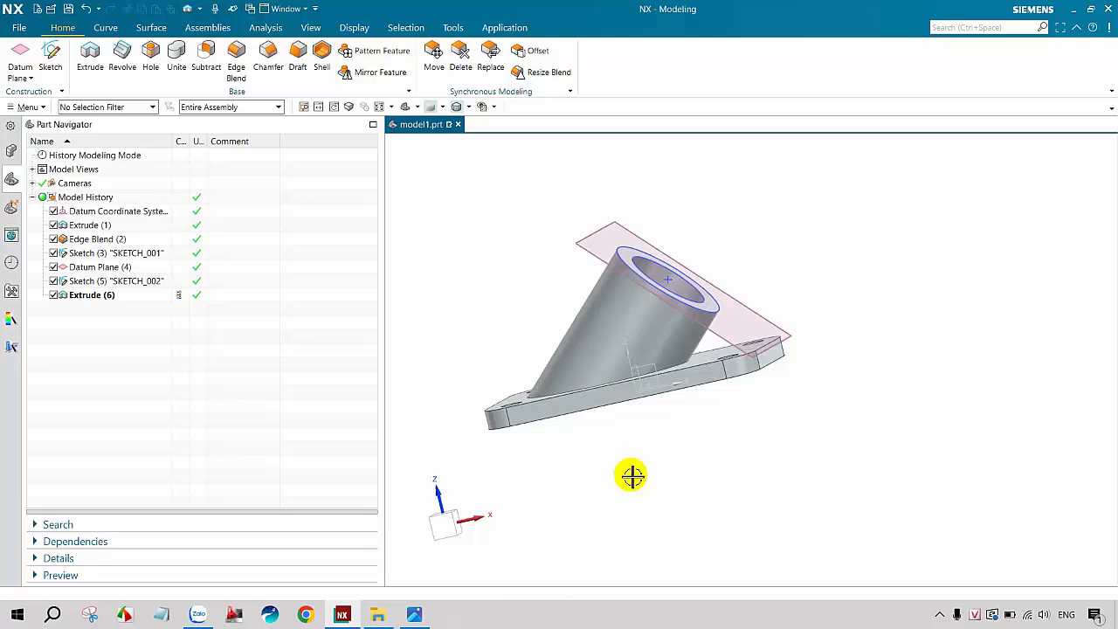
Step: Check the rib in drawing 3.jpg and define a datum plane at 90° to the inclined plane through the plate's upper end edge
click(416, 614)
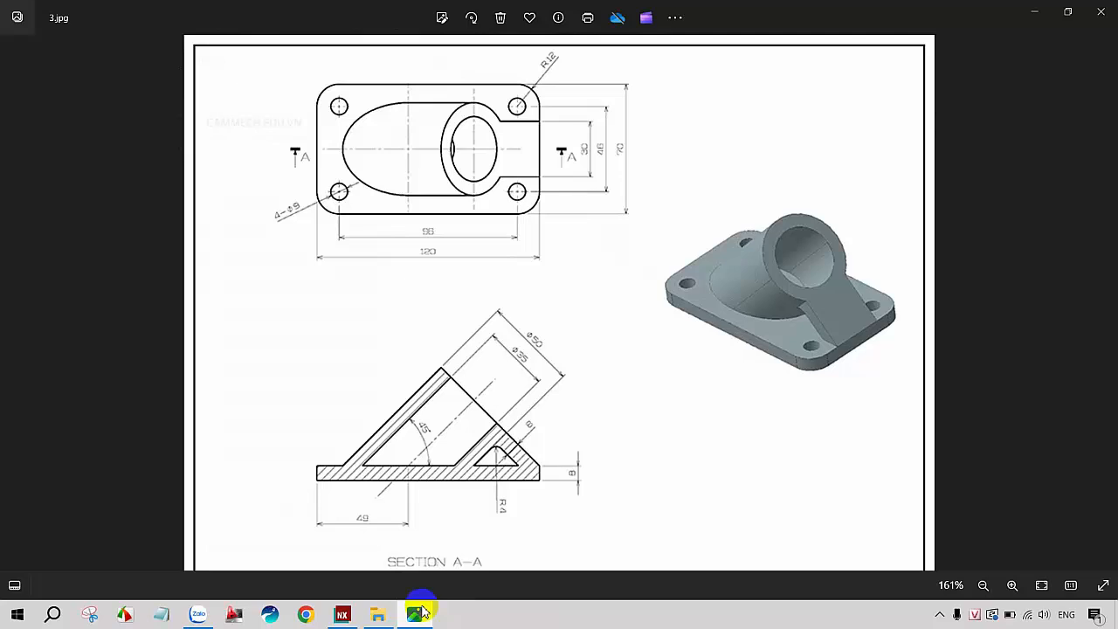
click(418, 612)
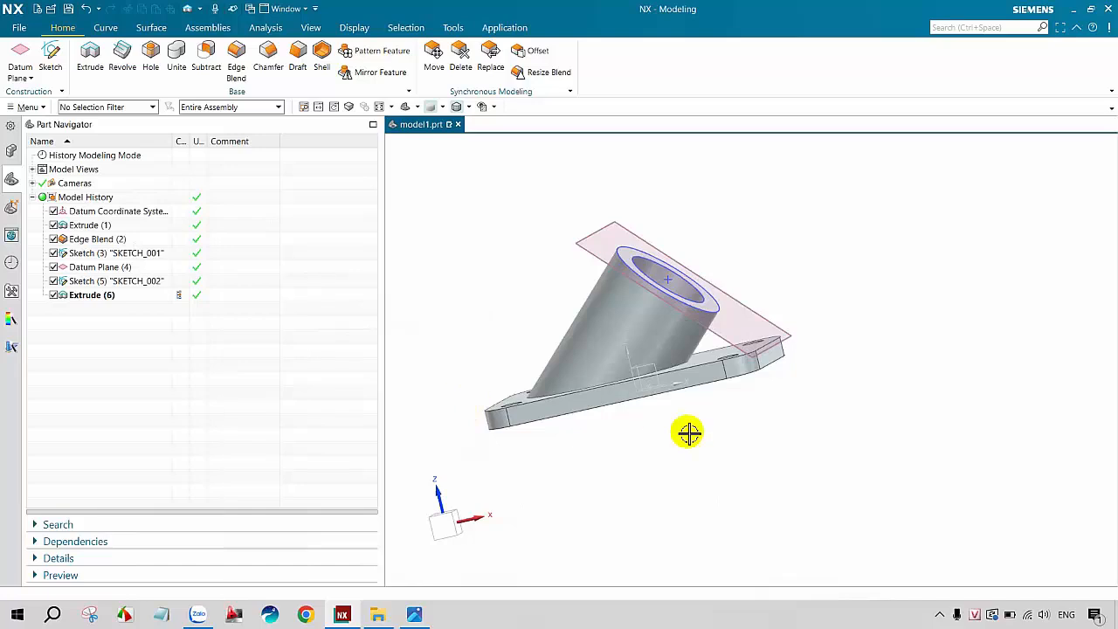
middle_drag(769, 445, 799, 427)
key(F8)
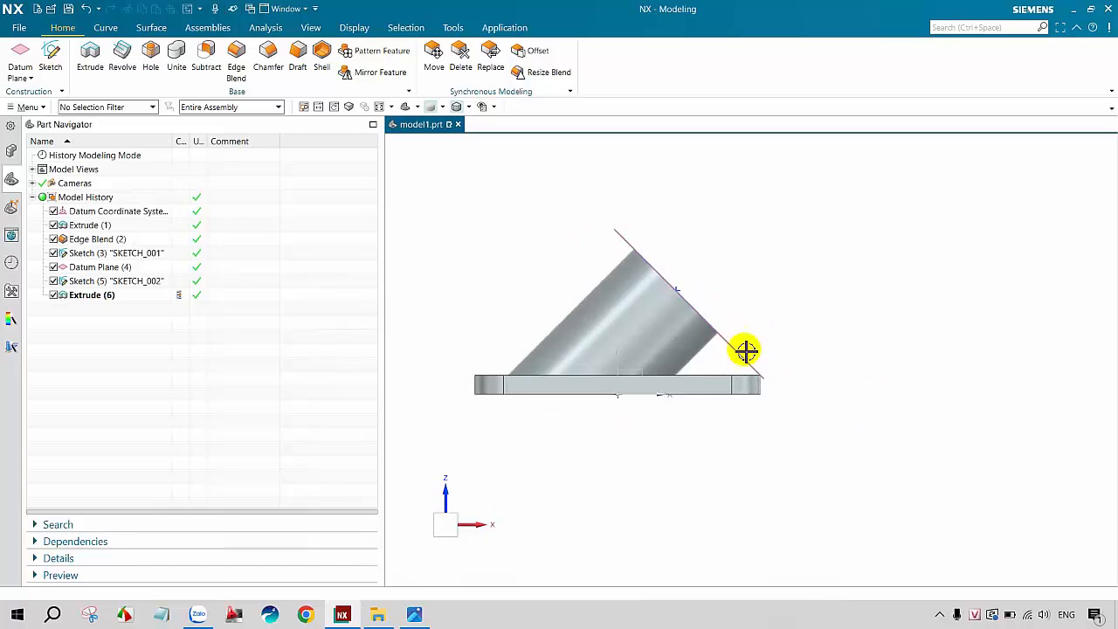
click(17, 60)
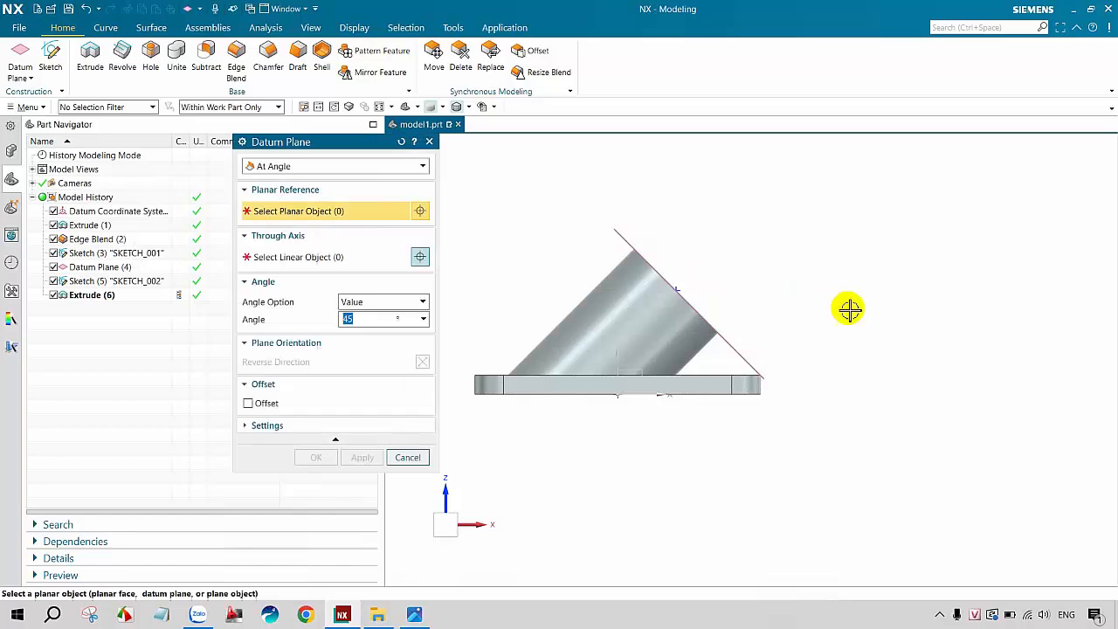
middle_drag(858, 318, 838, 330)
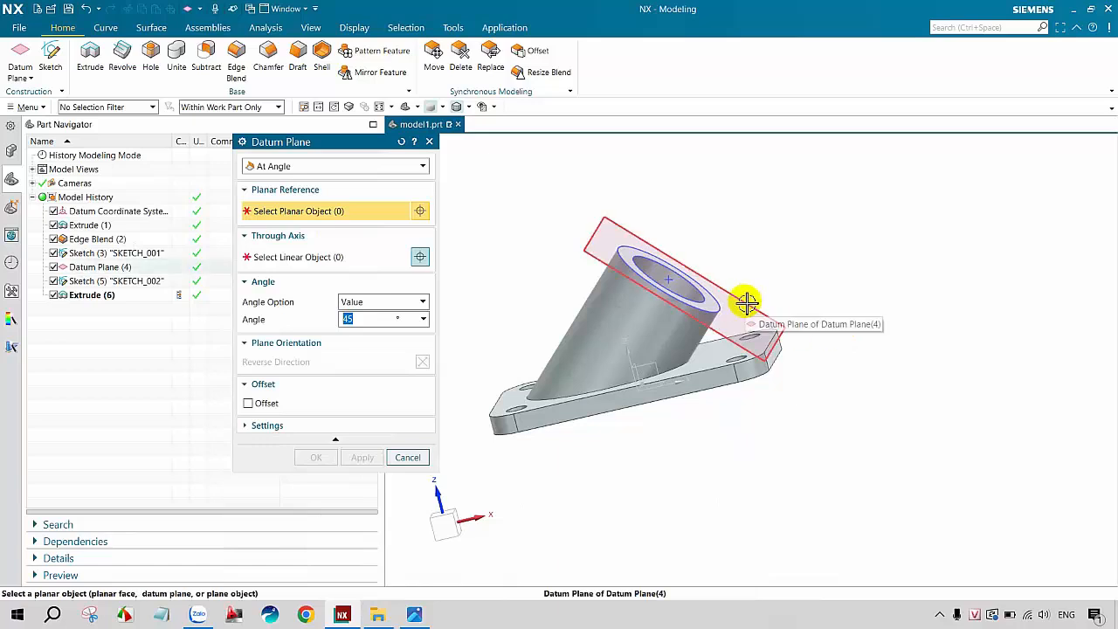
middle_drag(746, 303, 736, 272)
middle_drag(821, 269, 821, 294)
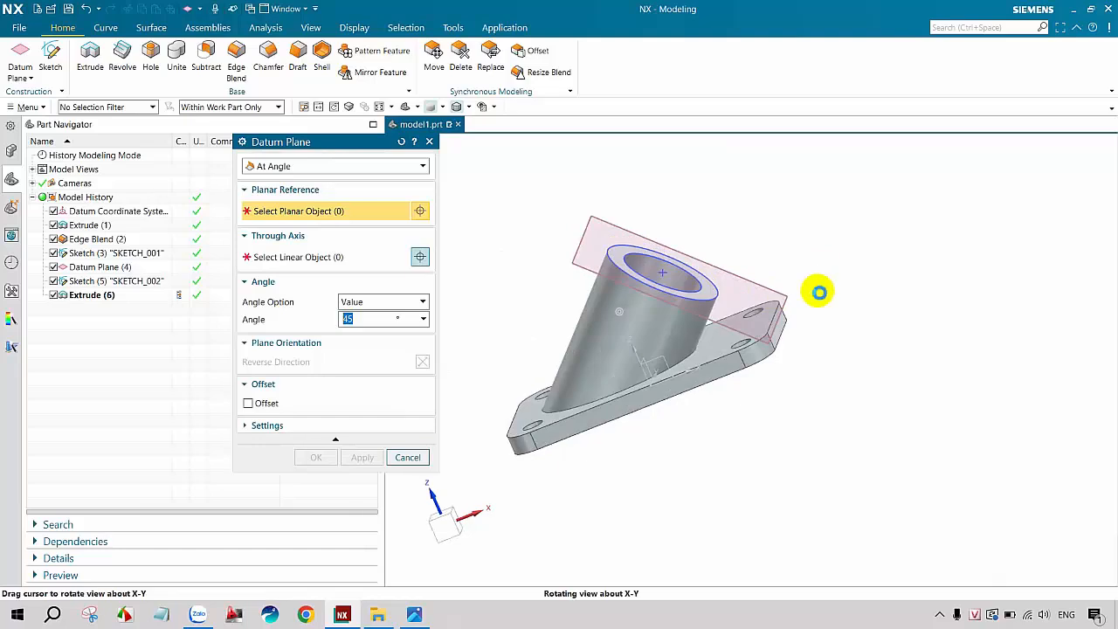
click(766, 282)
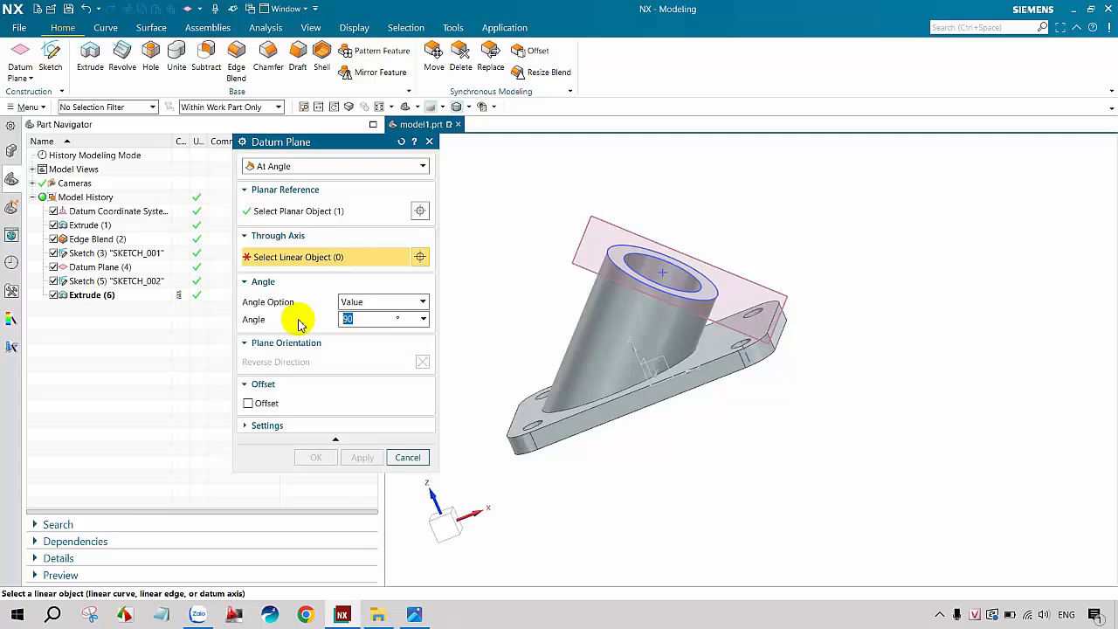
click(777, 322)
mouse_move(836, 387)
middle_down()
mouse_move(823, 369)
mouse_move(830, 378)
middle_up()
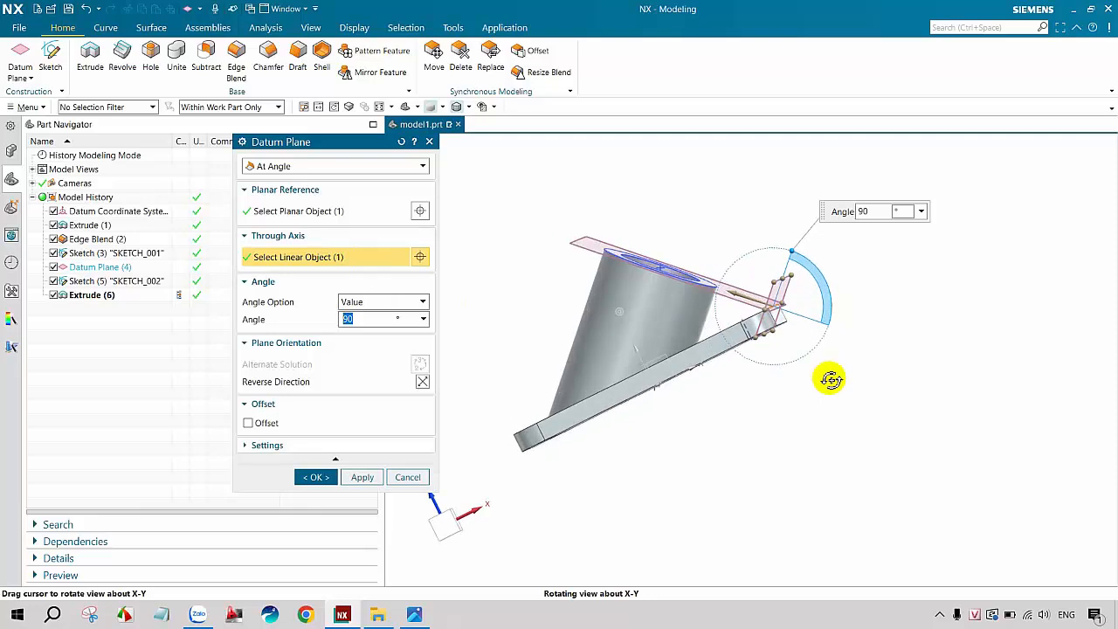
Step: Offset the perpendicular datum plane 15 mm toward the boss and create it
click(248, 422)
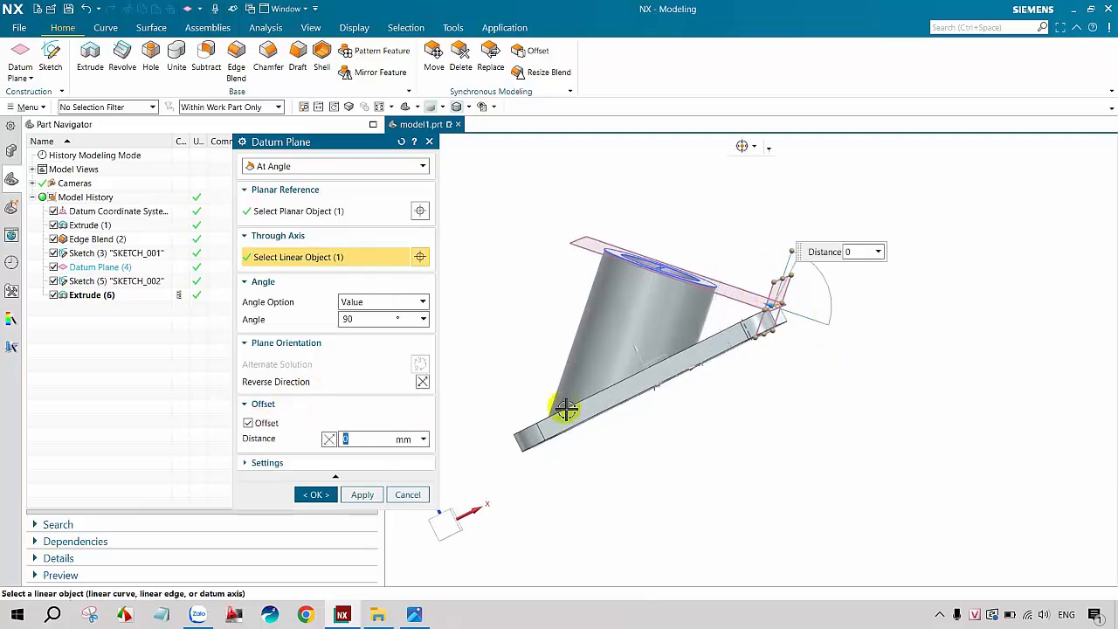
text(2)
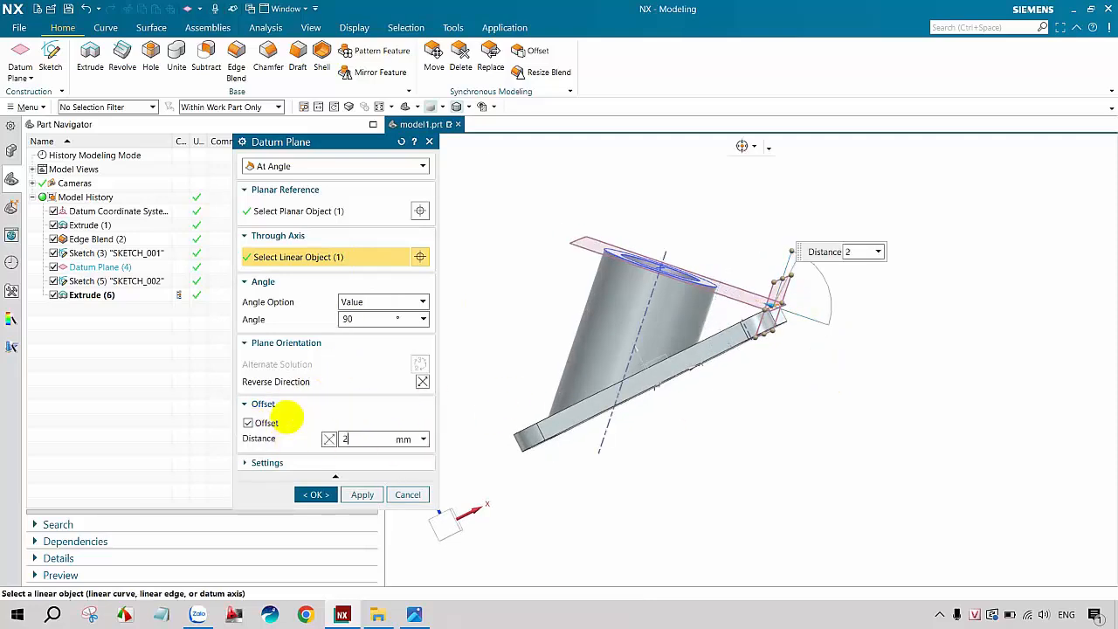
text(0)
key(Return)
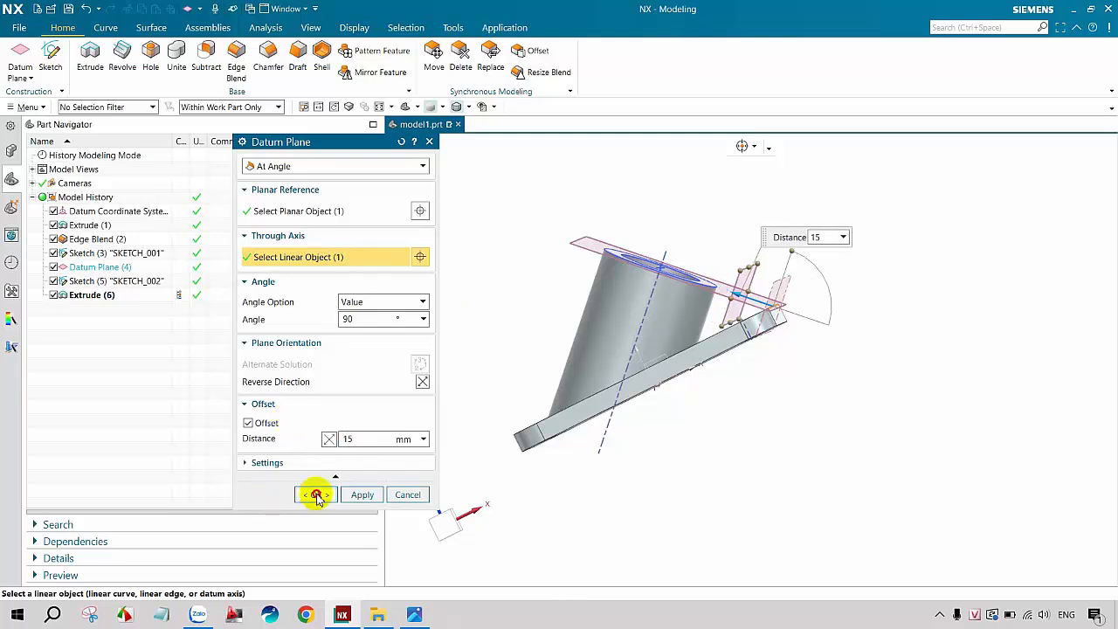
click(315, 494)
middle_drag(673, 390, 661, 415)
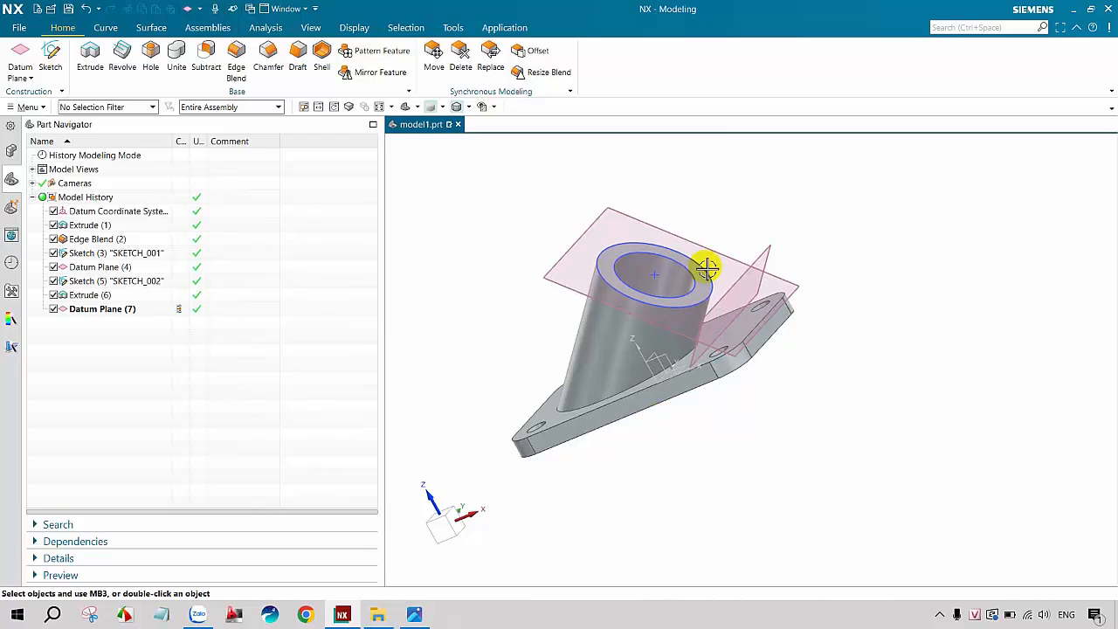
Step: Hide the inclined 45° datum plane and create a new sketch on the offset perpendicular datum plane
click(727, 255)
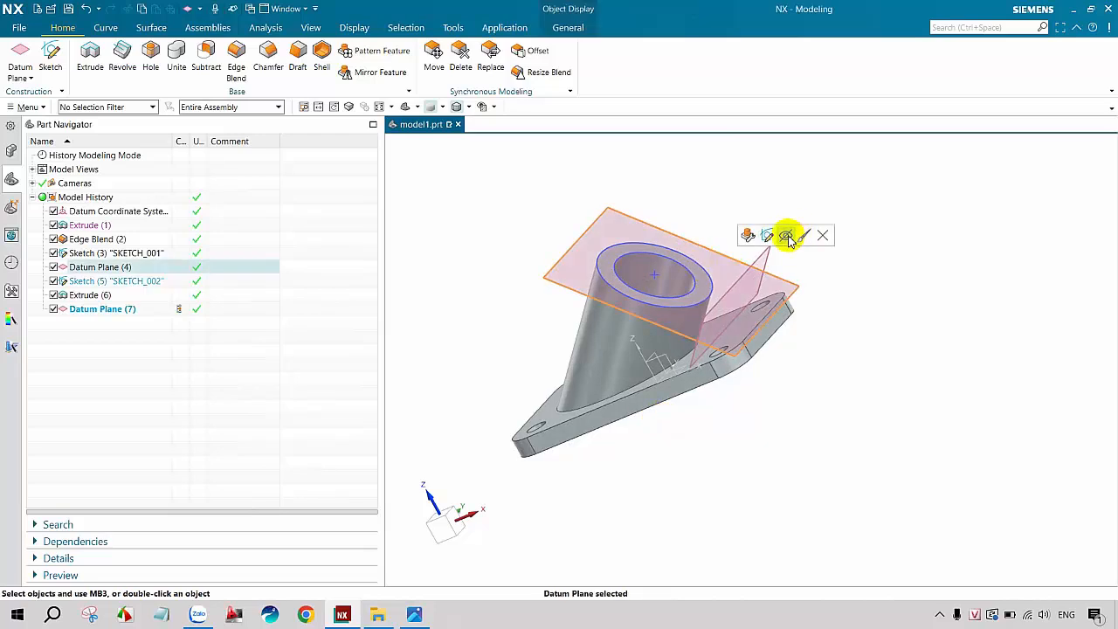
click(785, 236)
middle_drag(845, 431, 834, 417)
click(50, 54)
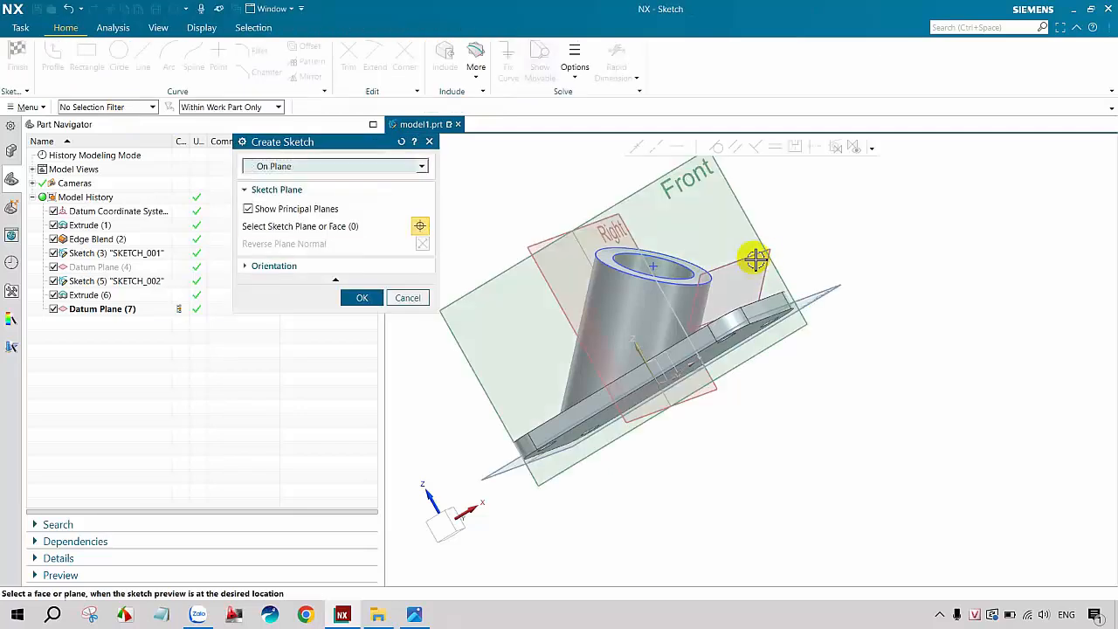
click(756, 252)
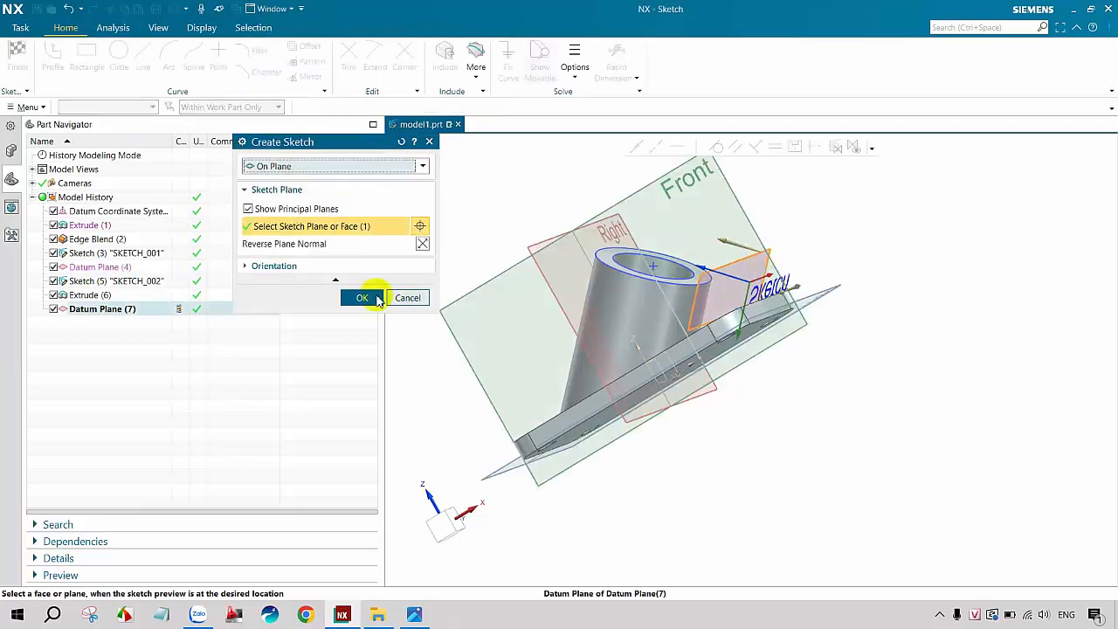
click(361, 298)
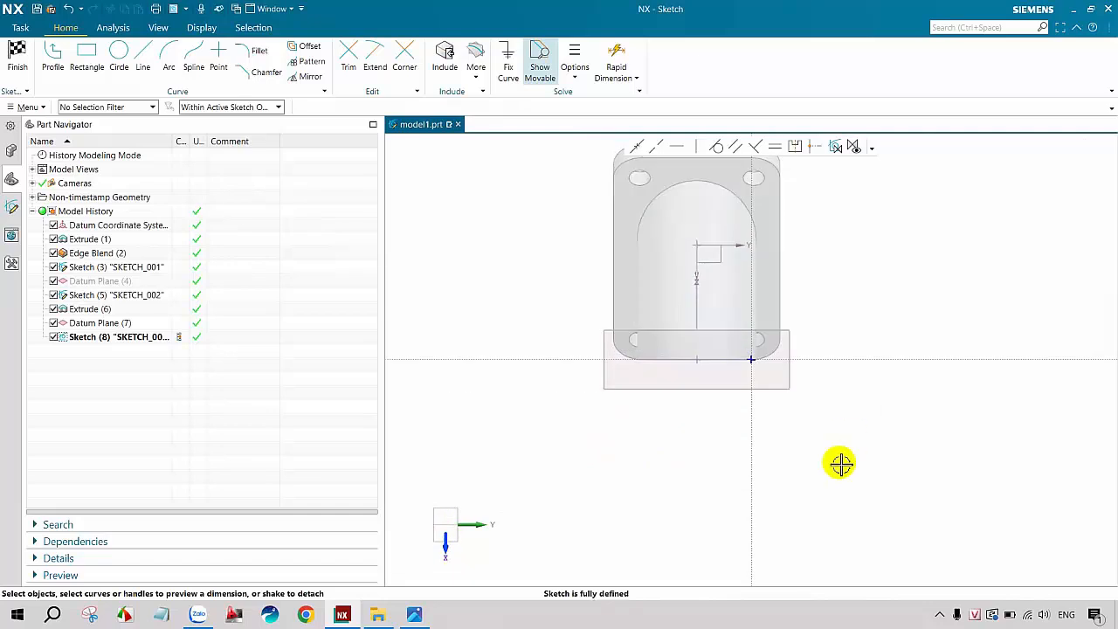
Step: Project the boss's 50 mm outer circle onto the sketch plane with Project Curve
middle_drag(829, 488, 833, 437)
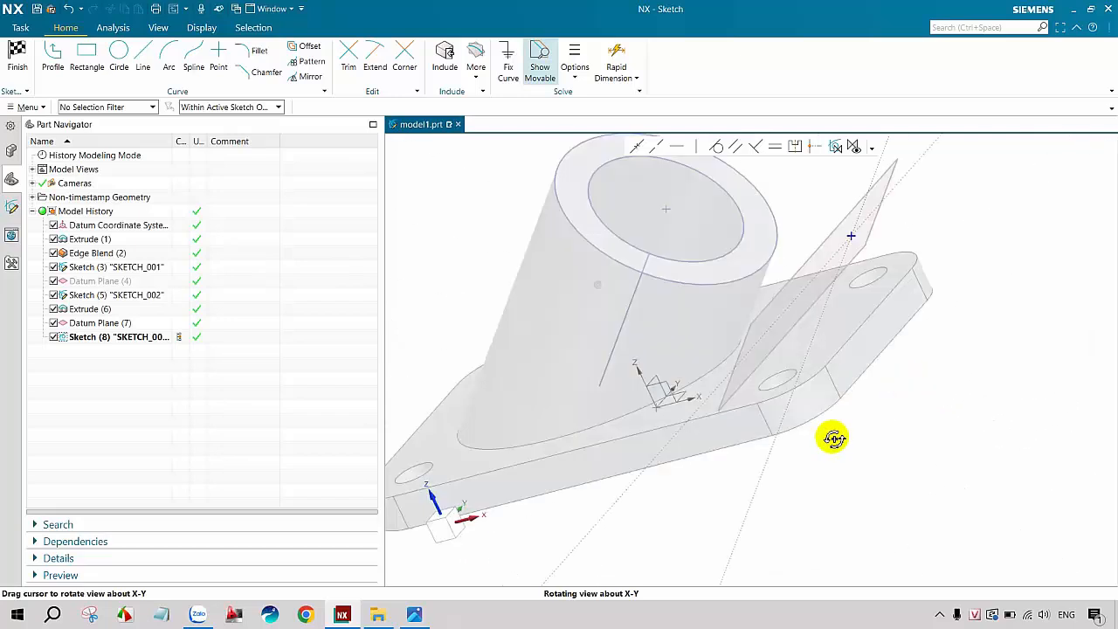
click(475, 70)
click(514, 110)
middle_drag(824, 334, 770, 268)
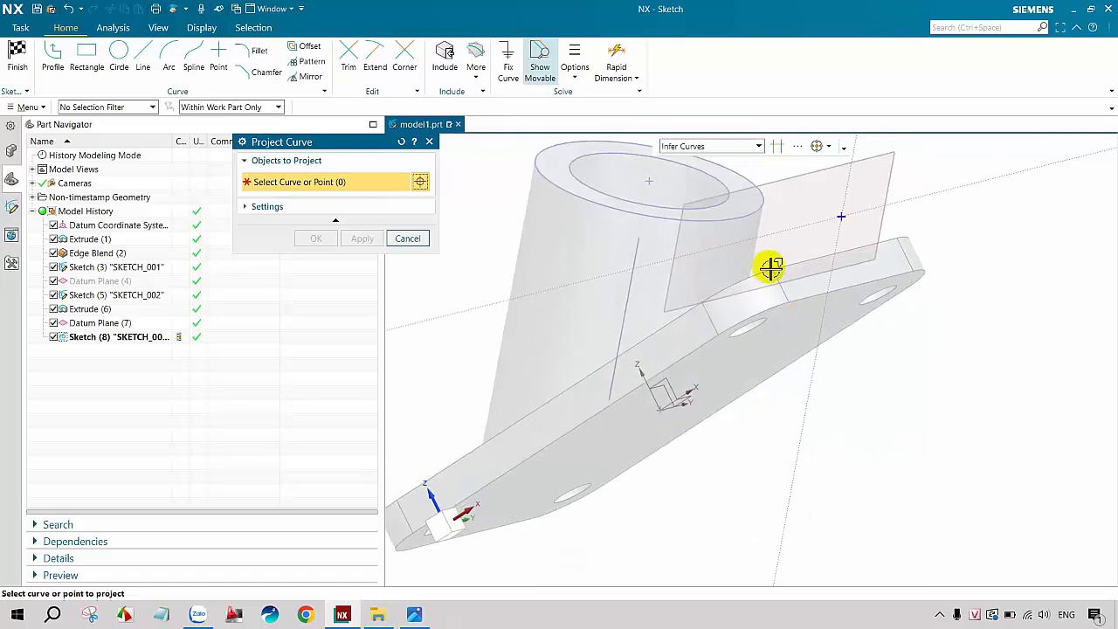
click(739, 224)
click(364, 240)
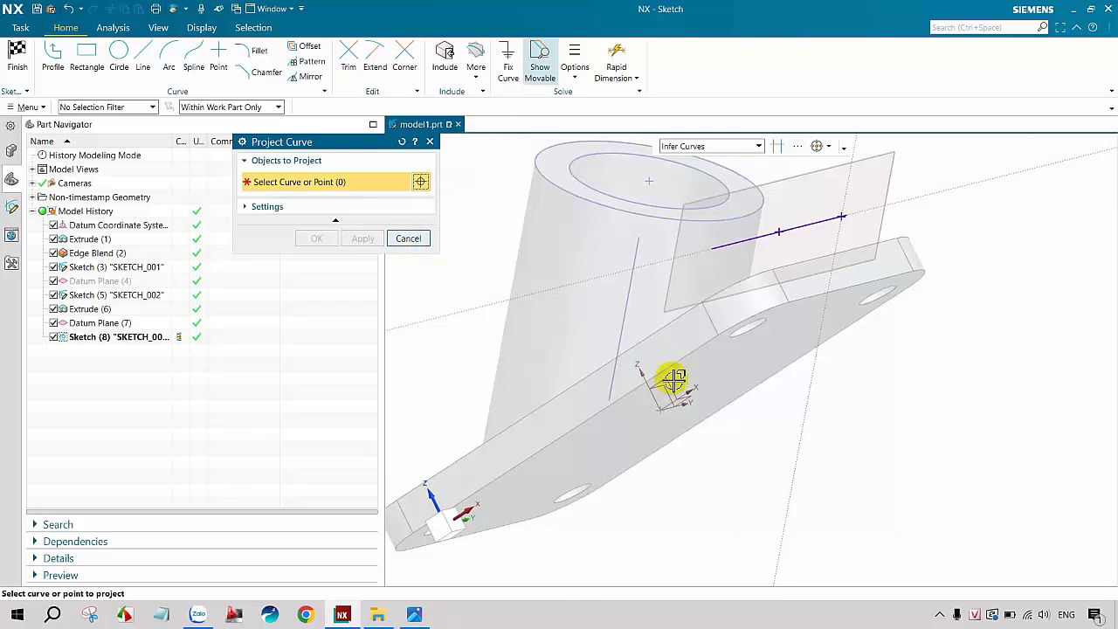
click(417, 244)
scroll(713, 407, up, 2)
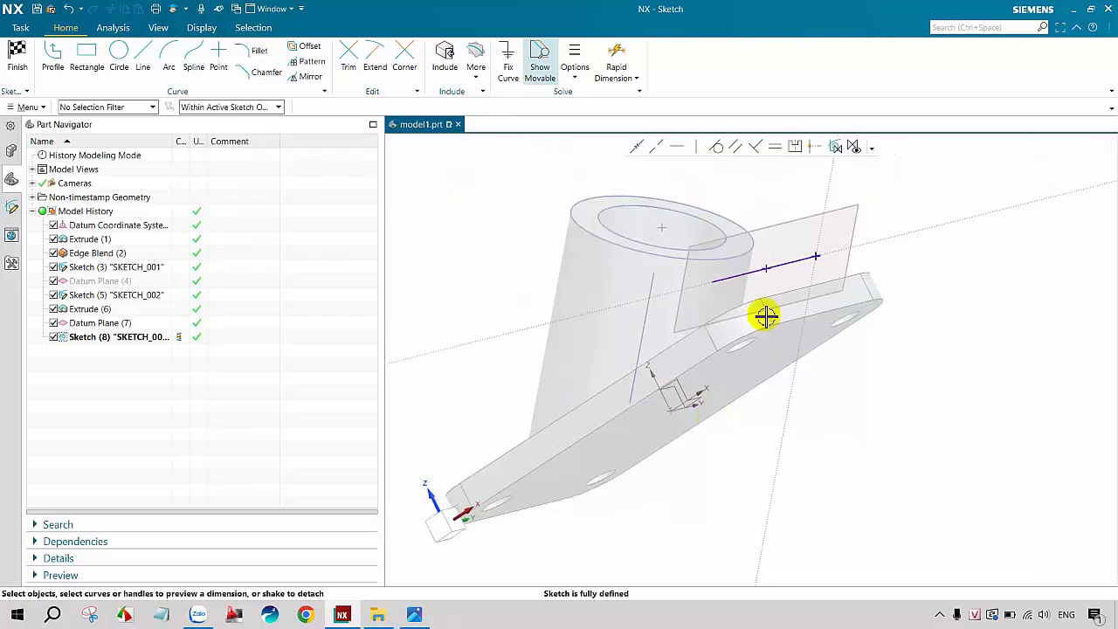
click(743, 273)
scroll(741, 273, down, 3)
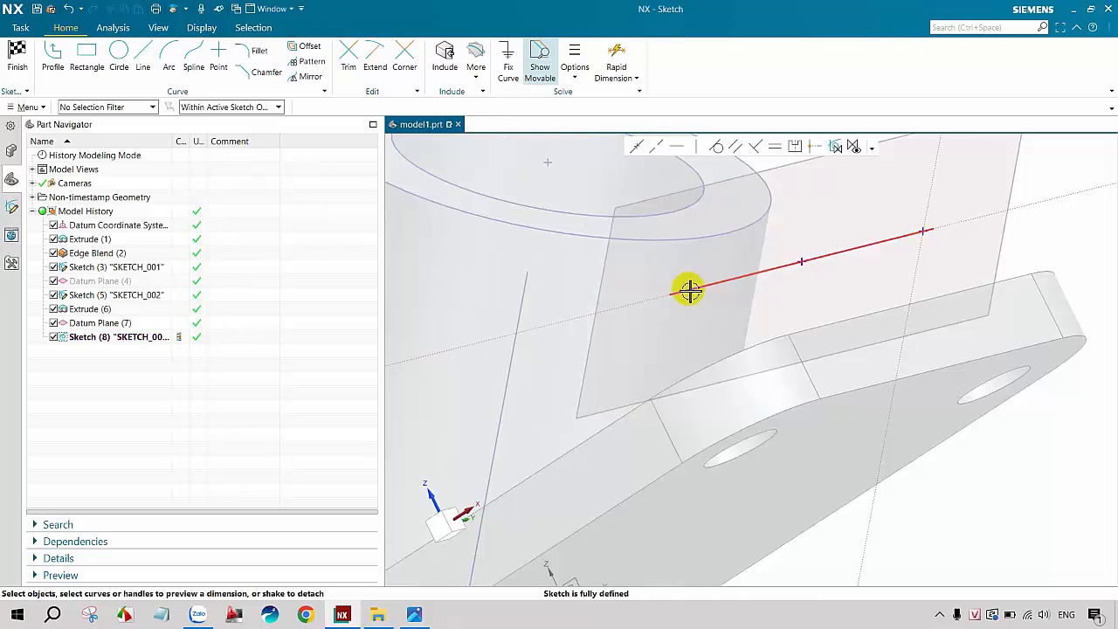
click(686, 294)
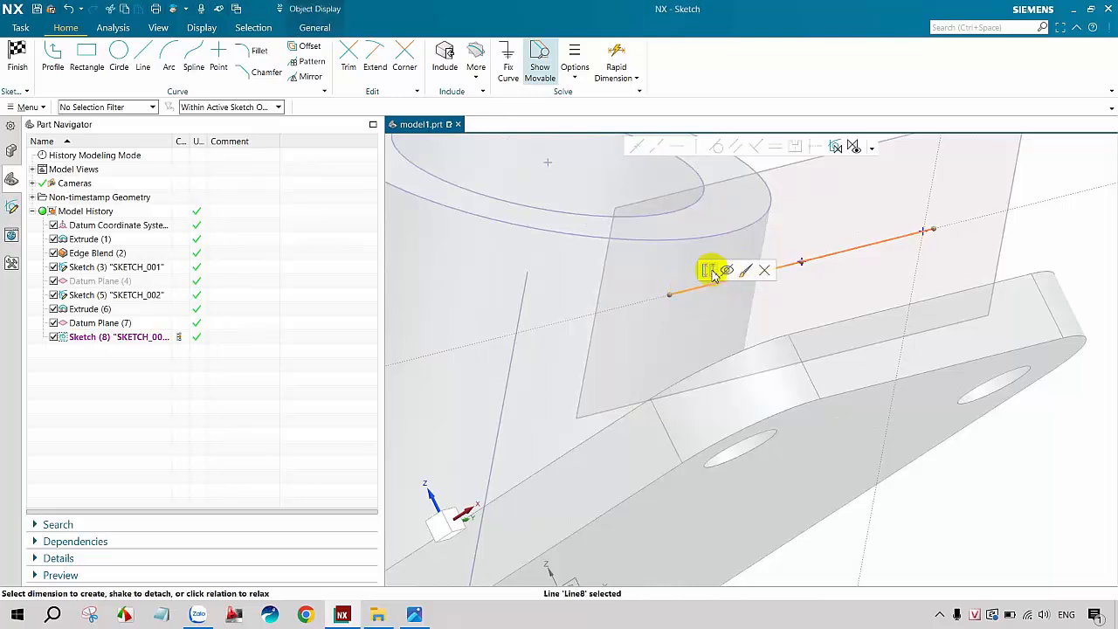
click(766, 272)
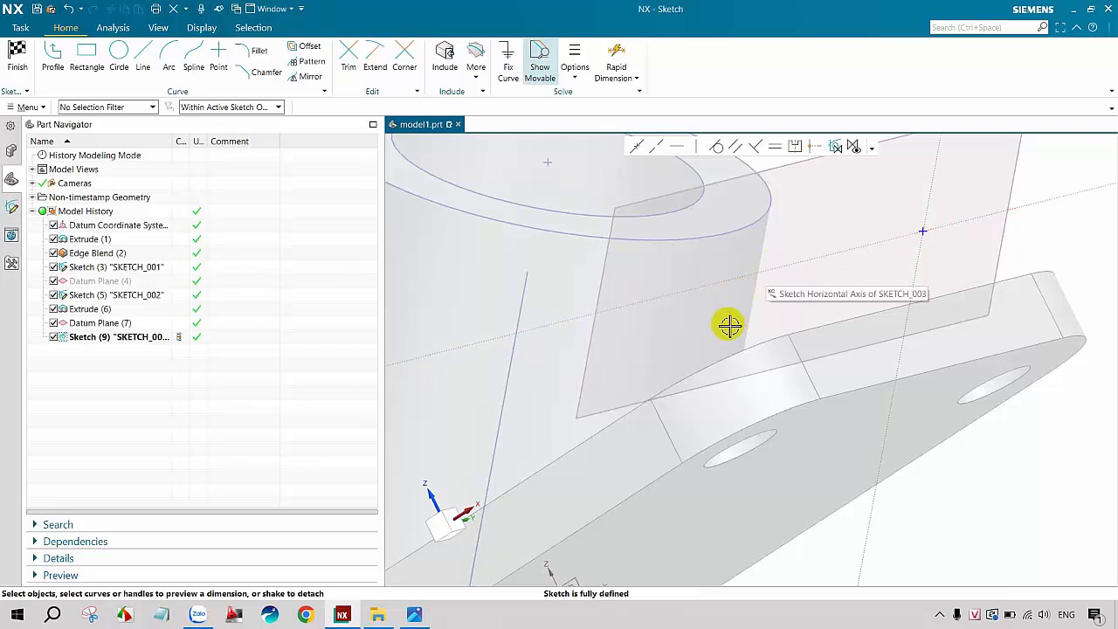
scroll(728, 324, up, 2)
key(ctrl+z)
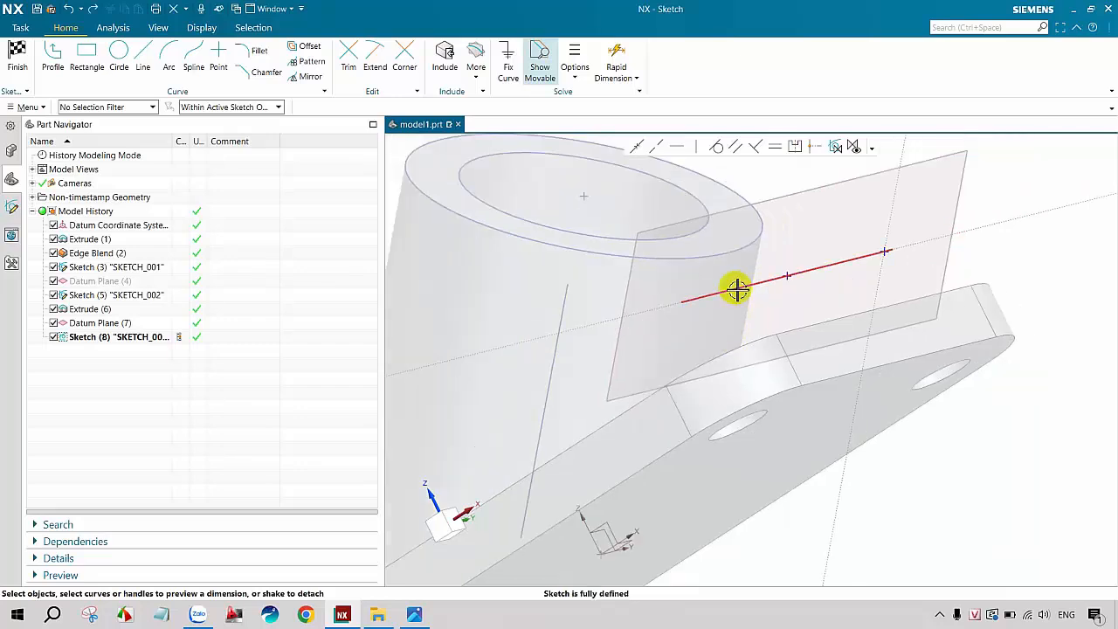
Step: Convert the line projected from the boss's outer circle to a reference line
click(737, 290)
click(770, 268)
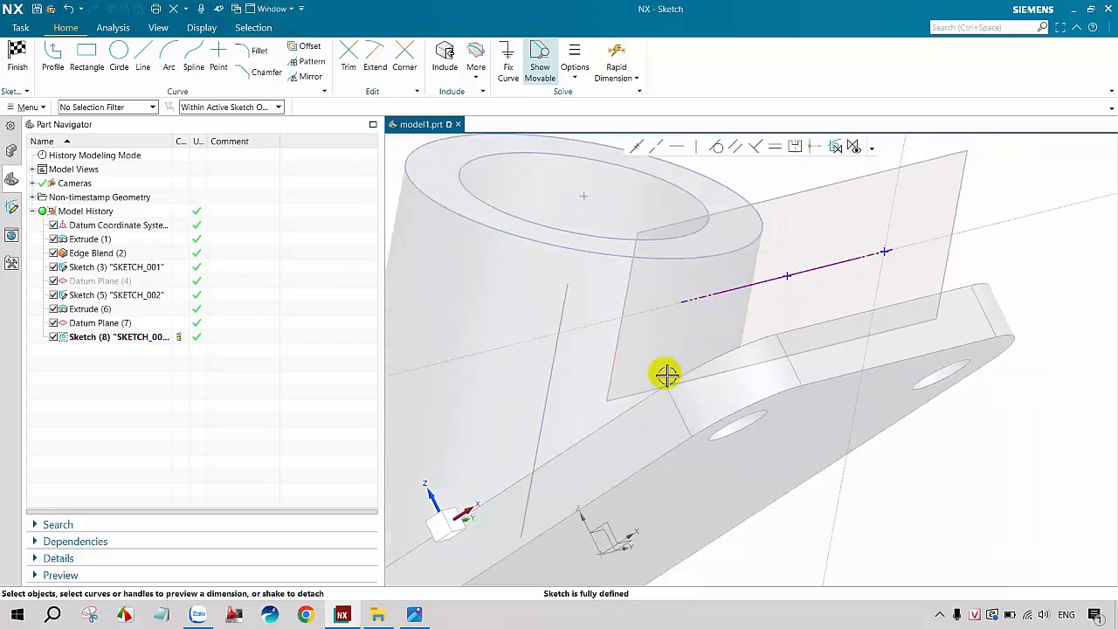
scroll(668, 370, up, 1)
scroll(727, 311, down, 1)
middle_drag(656, 332, 581, 399)
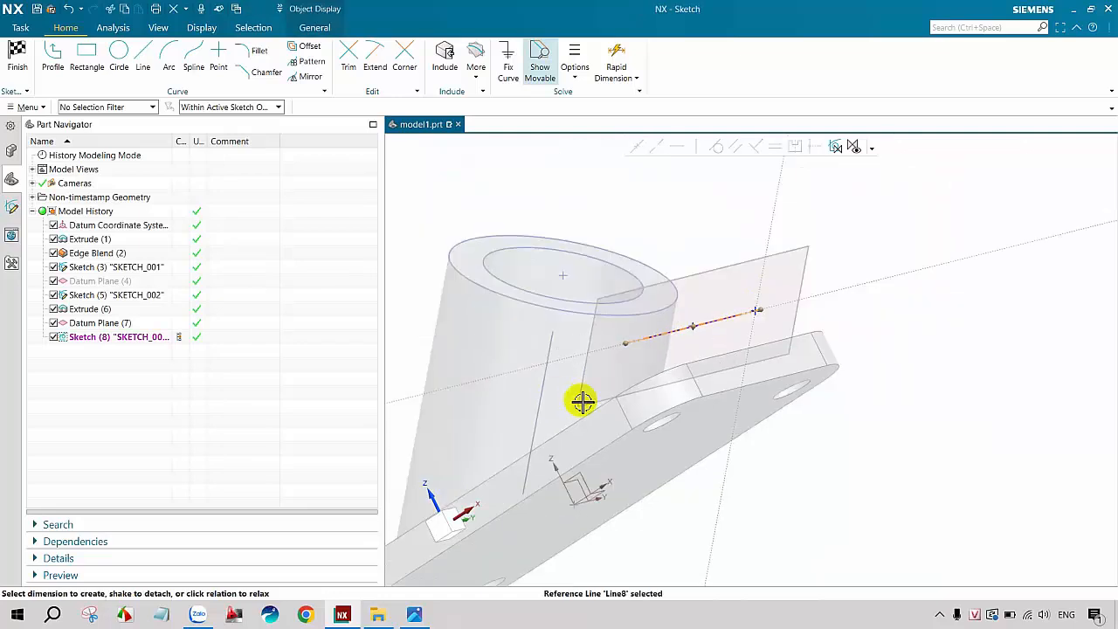
mouse_move(748, 442)
middle_down()
mouse_move(724, 461)
mouse_move(716, 449)
middle_up()
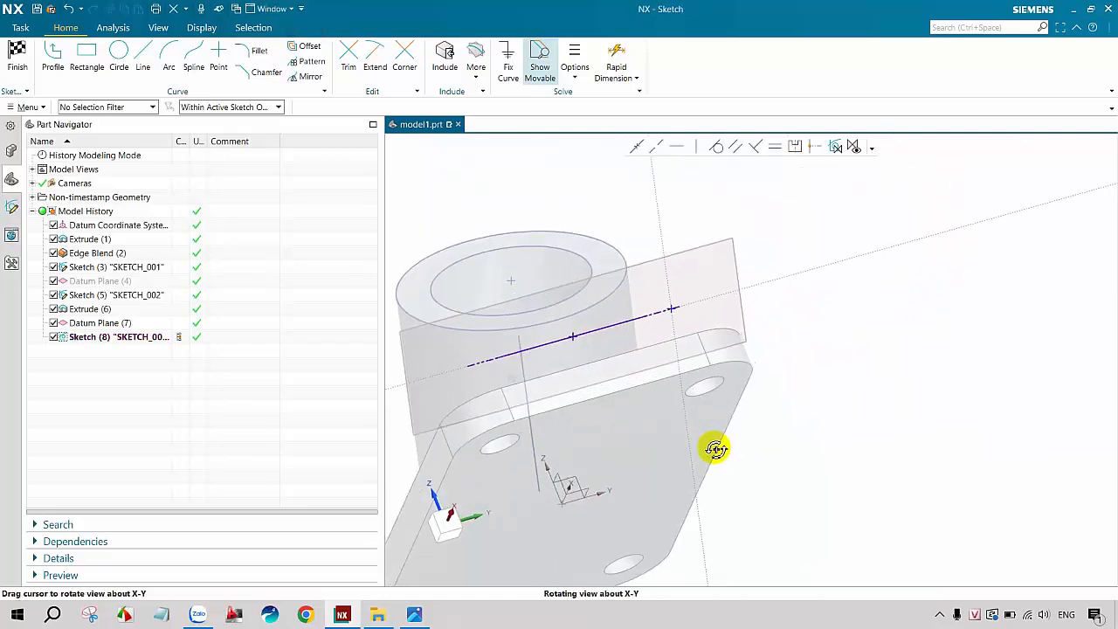
Step: Sketch a two-corner rectangle about 6 mm high, with its upper edge on the projected reference line
click(88, 51)
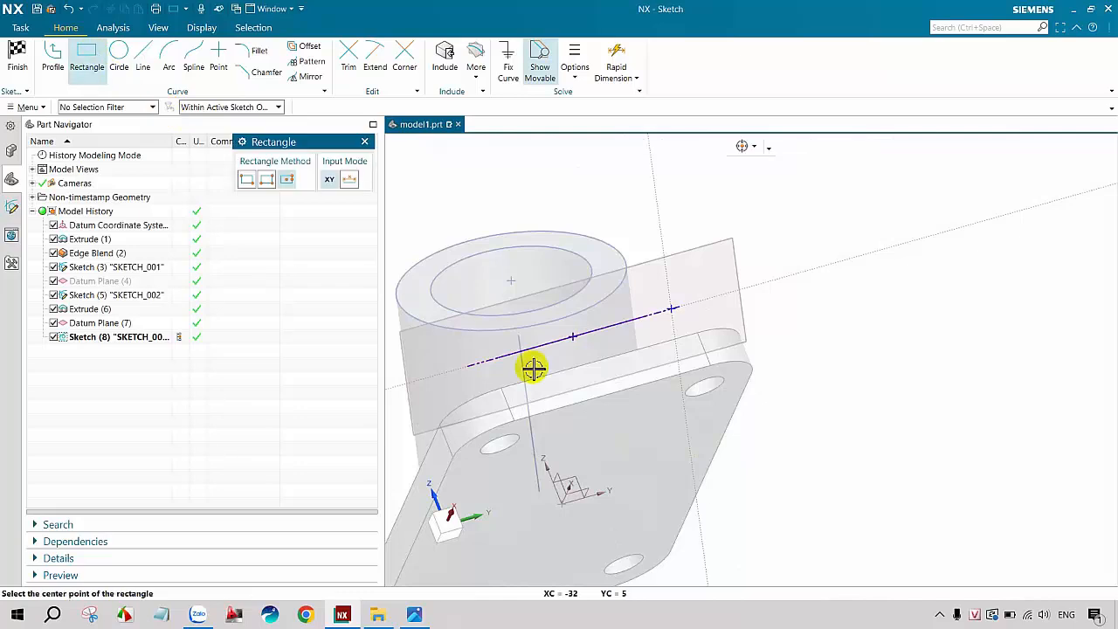
click(247, 179)
click(515, 355)
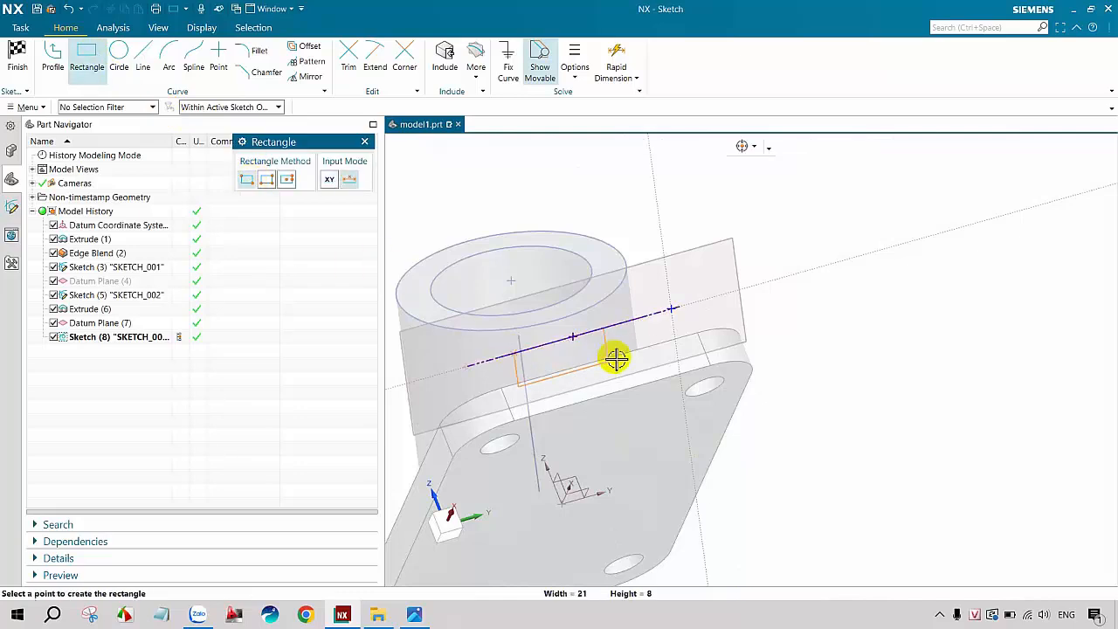
click(642, 343)
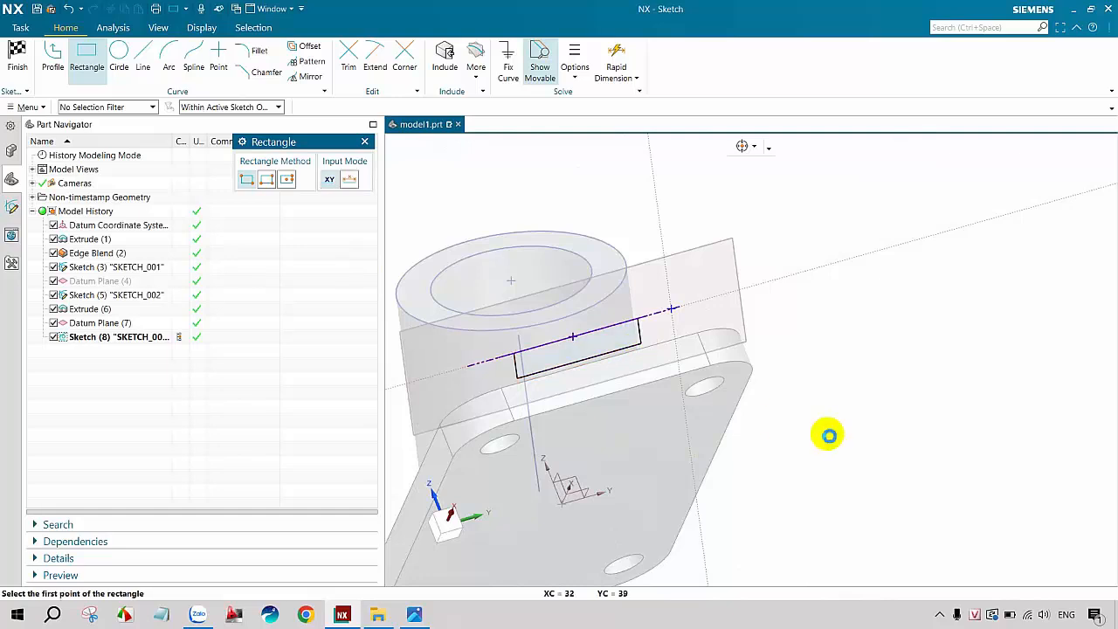
key(Escape)
Step: Draw a vertical line about 9 mm long from the midpoint of the projected reference line down through the rectangle
click(142, 54)
scroll(576, 351, up, 1)
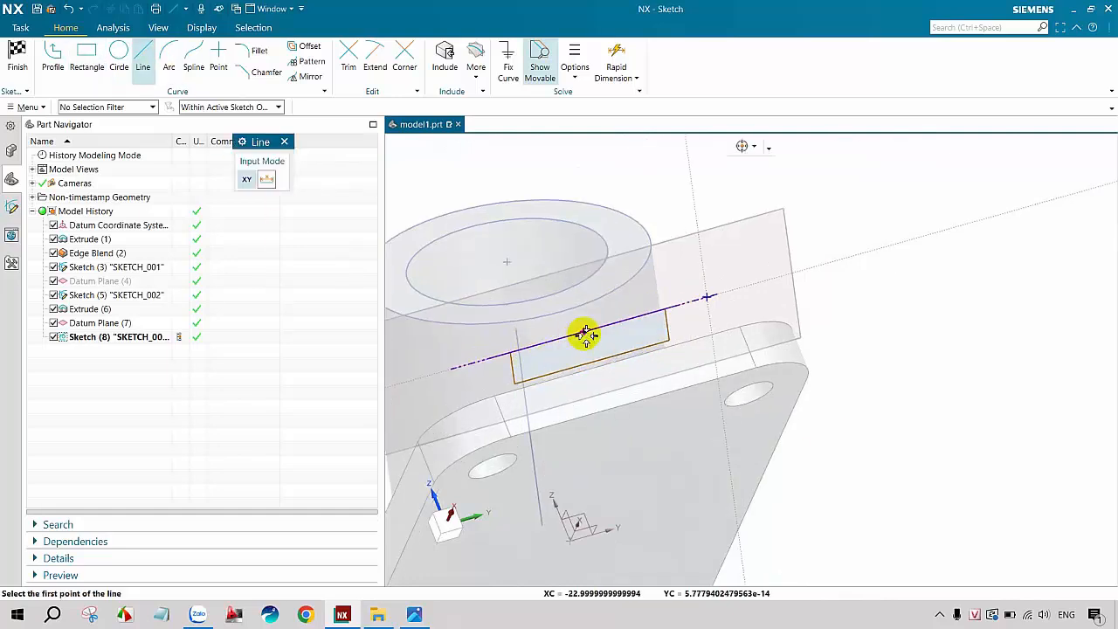
click(583, 333)
click(593, 377)
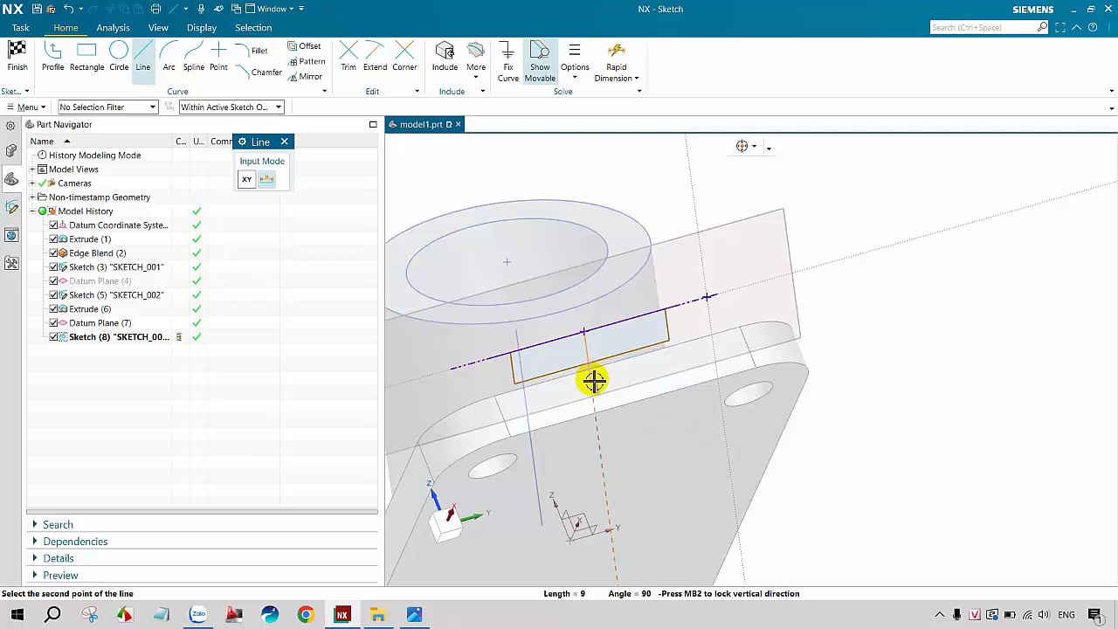
key(Escape)
scroll(632, 349, up, 2)
scroll(632, 350, down, 1)
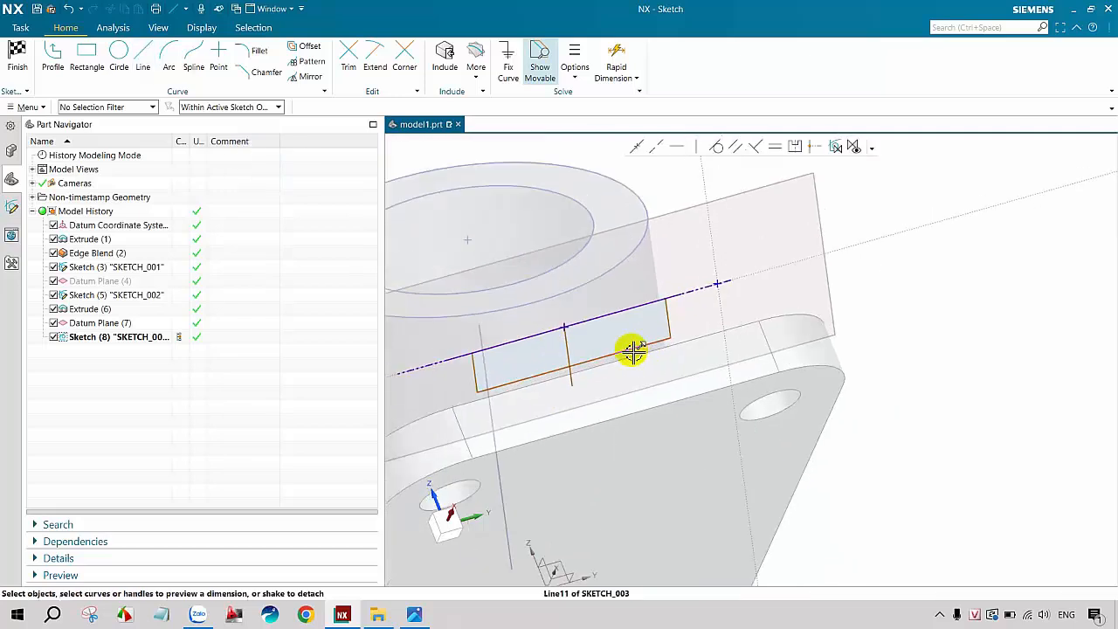
Step: Make the rectangle's two short sides symmetric about the vertical line, converting that line to reference
click(795, 146)
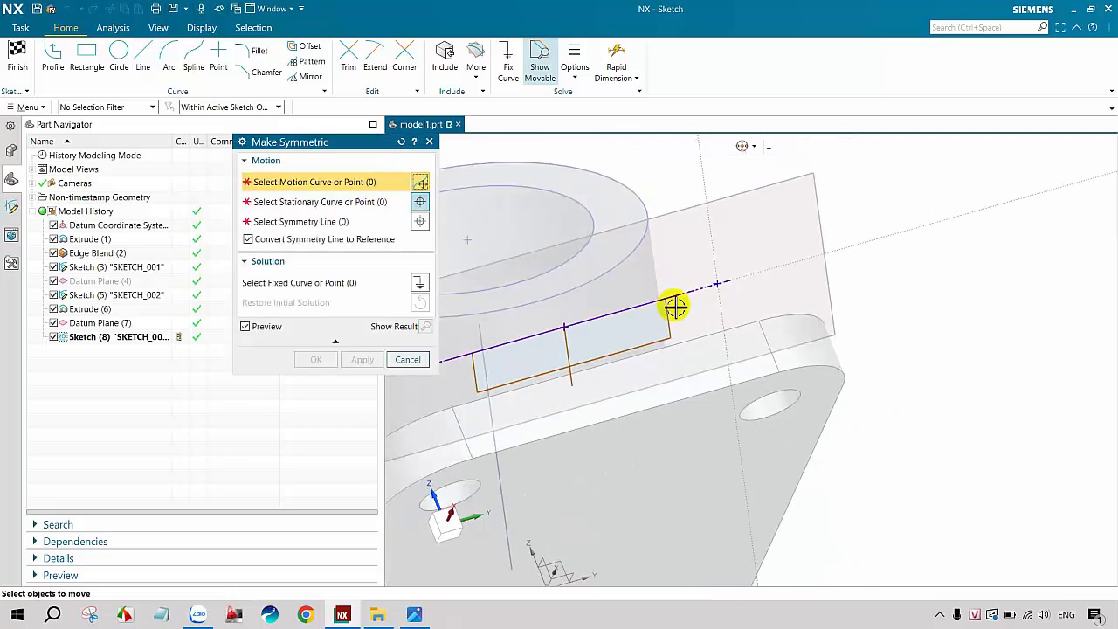
click(668, 316)
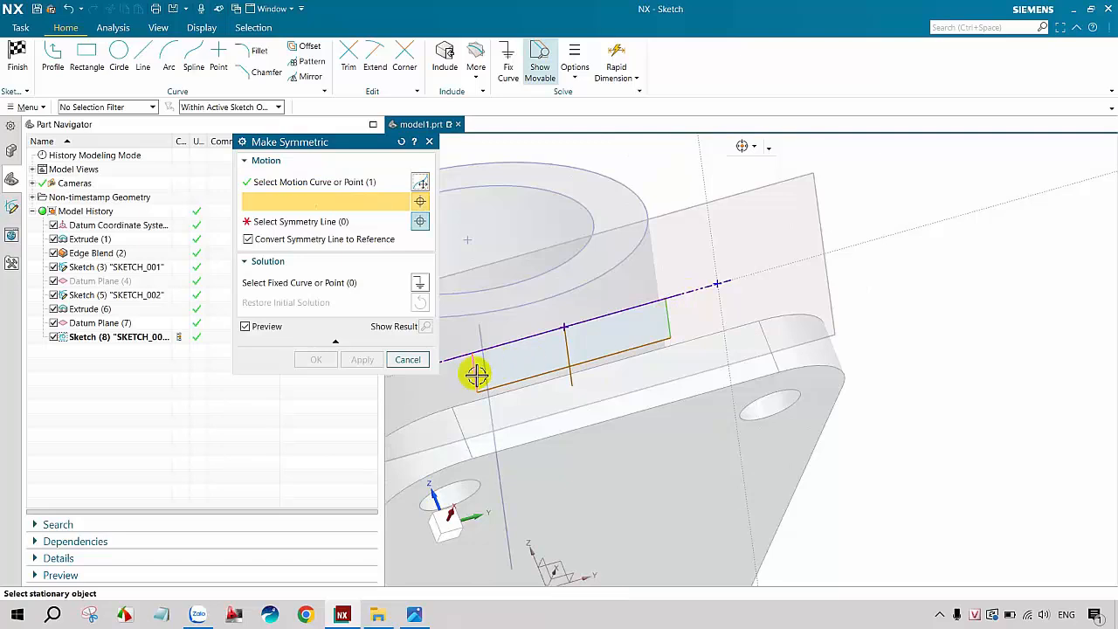
click(476, 374)
click(570, 349)
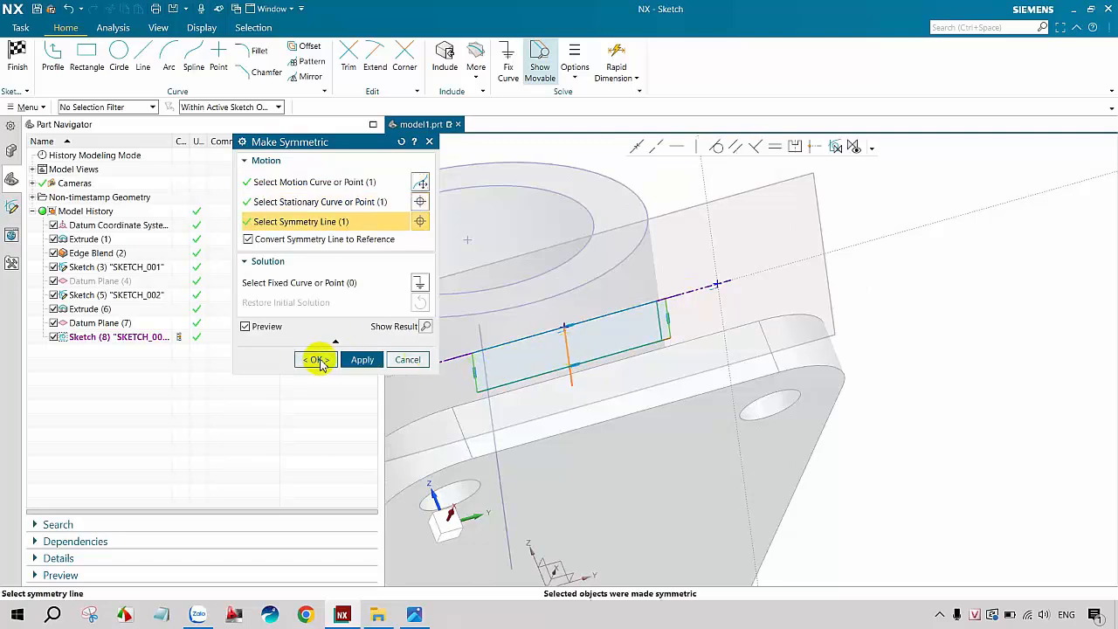
click(317, 359)
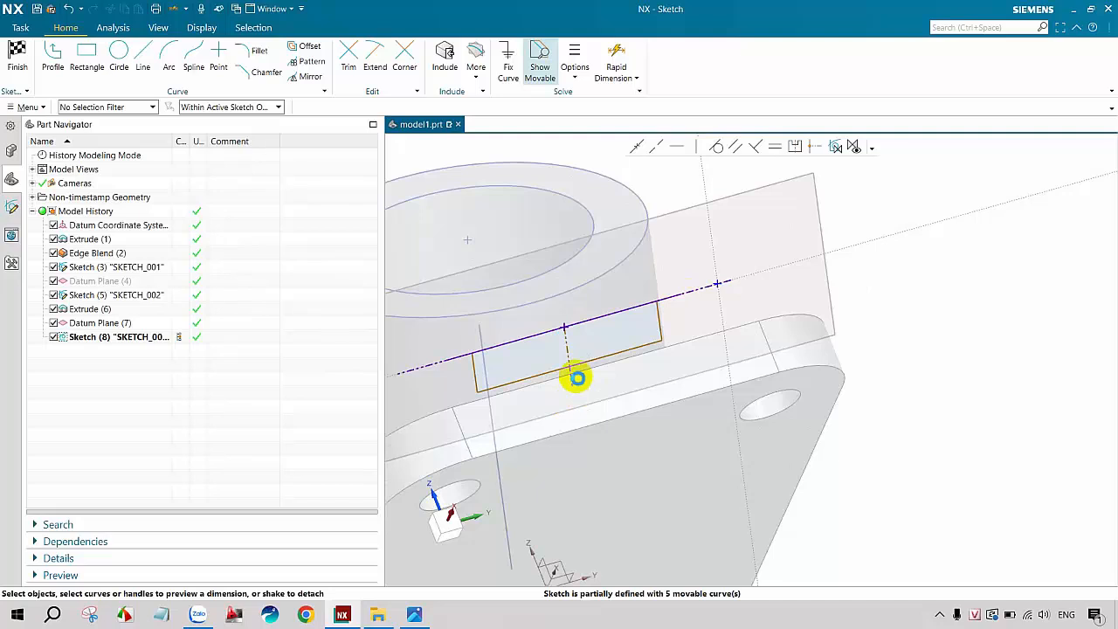
key(d)
scroll(619, 393, down, 1)
scroll(649, 342, up, 1)
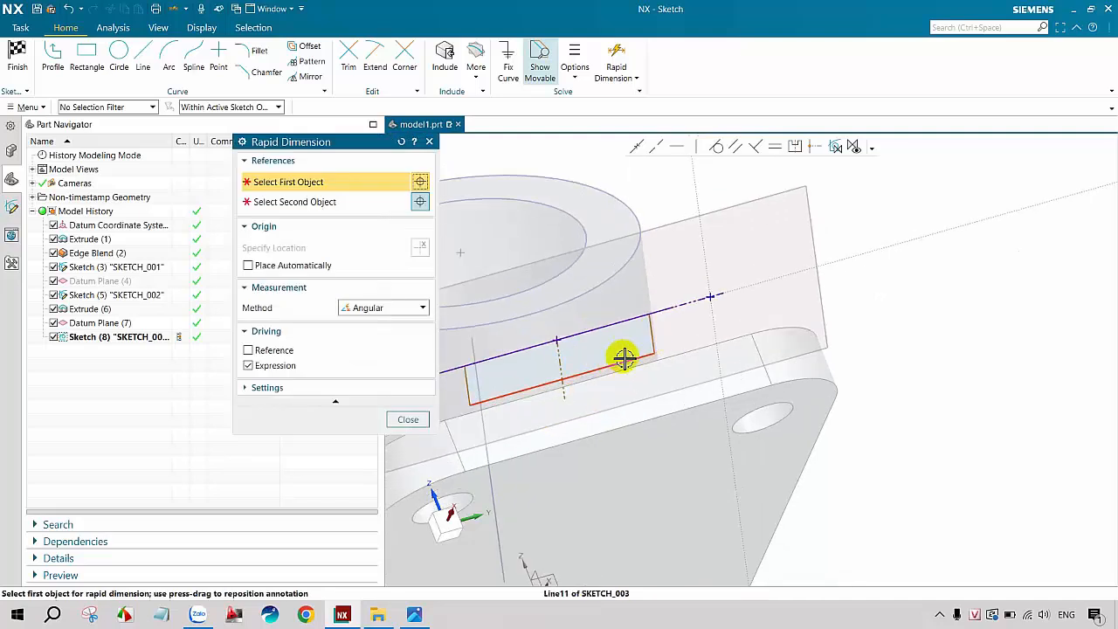
click(657, 325)
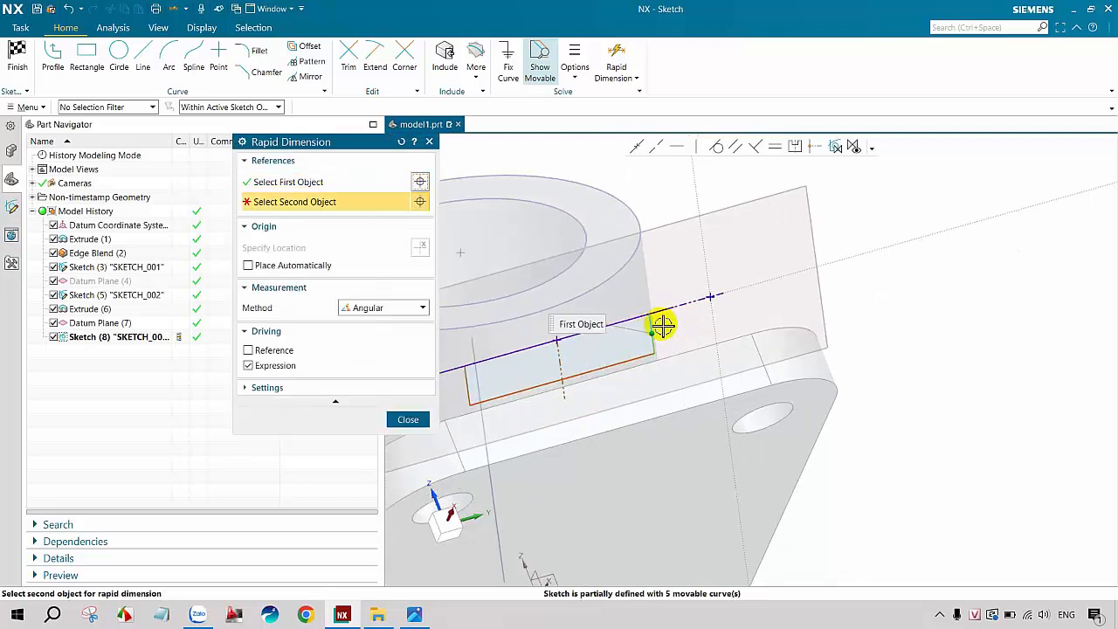
key(Escape)
Step: Dimension the rectangle's short side with the Inferred method and set its height to 8 mm
key(d)
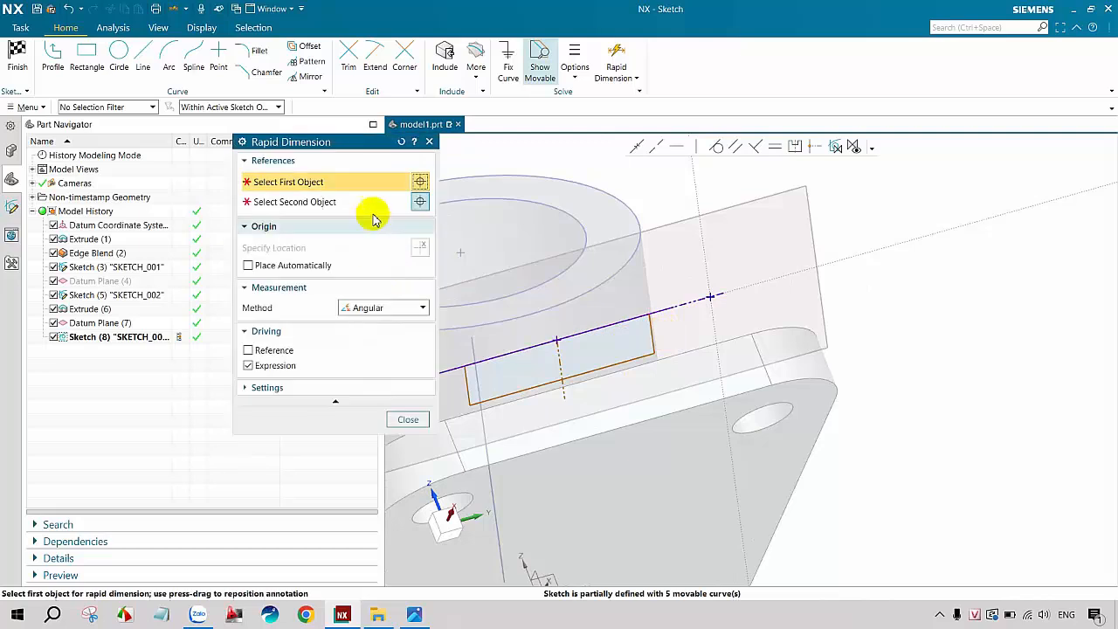
click(372, 311)
click(366, 320)
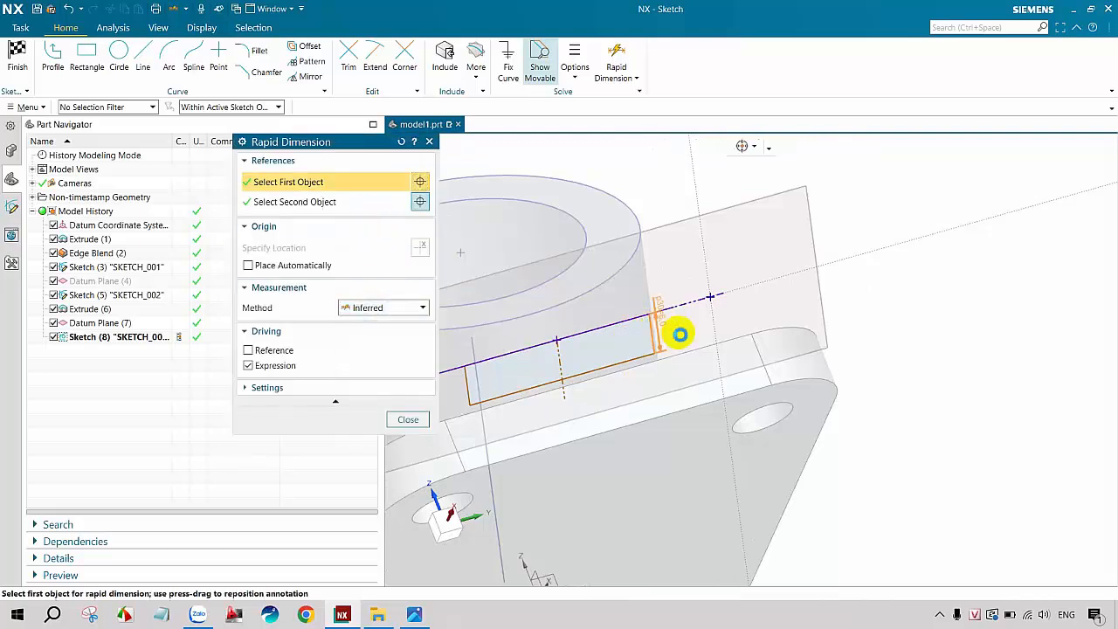
click(706, 334)
click(707, 334)
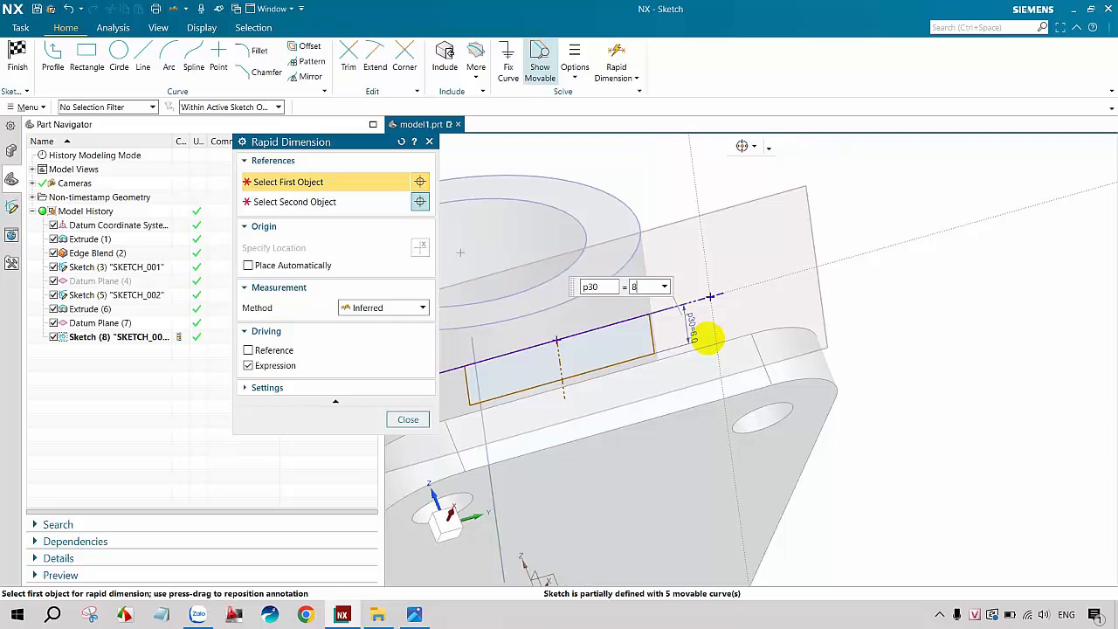
text(8)
Step: Dimension the rectangle's long lower edge, set its width to 30 mm, and finish the sketch
click(597, 406)
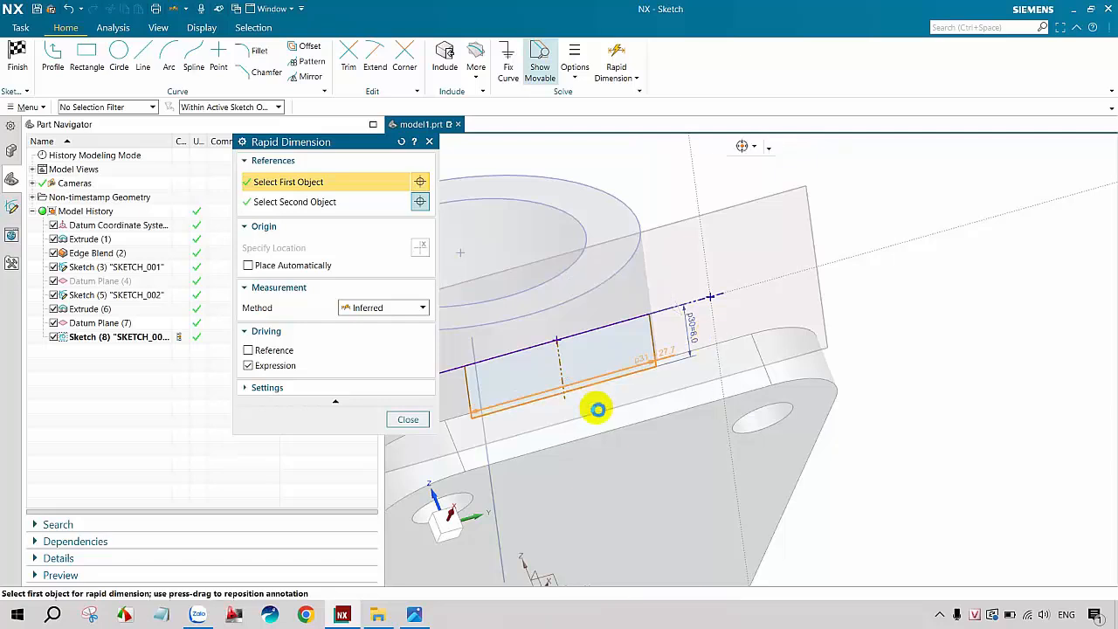
click(648, 443)
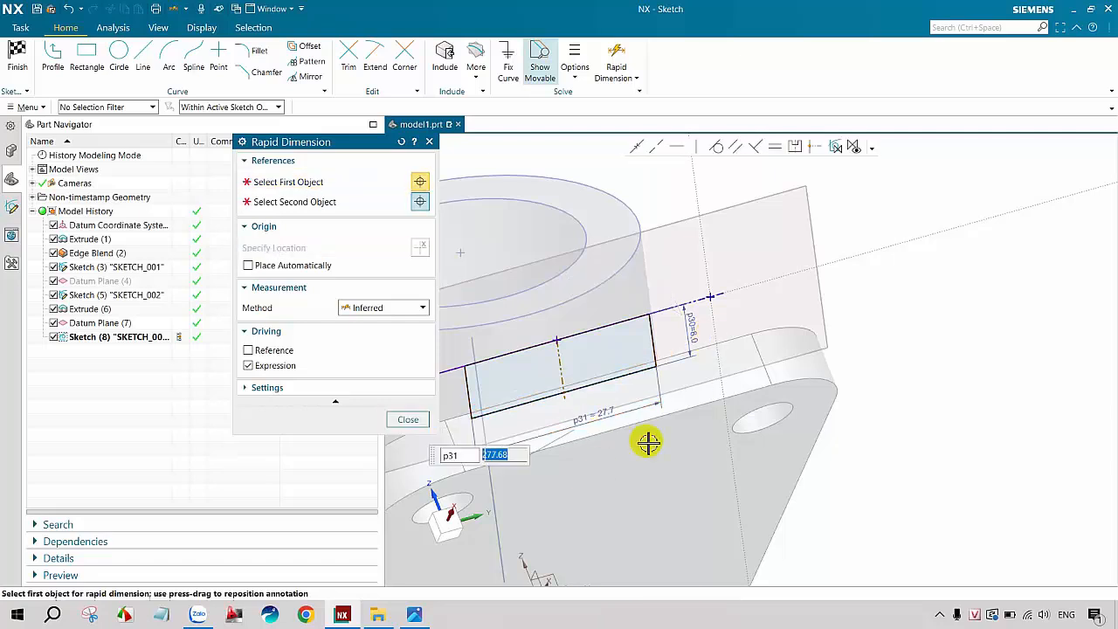
text(30)
key(Return)
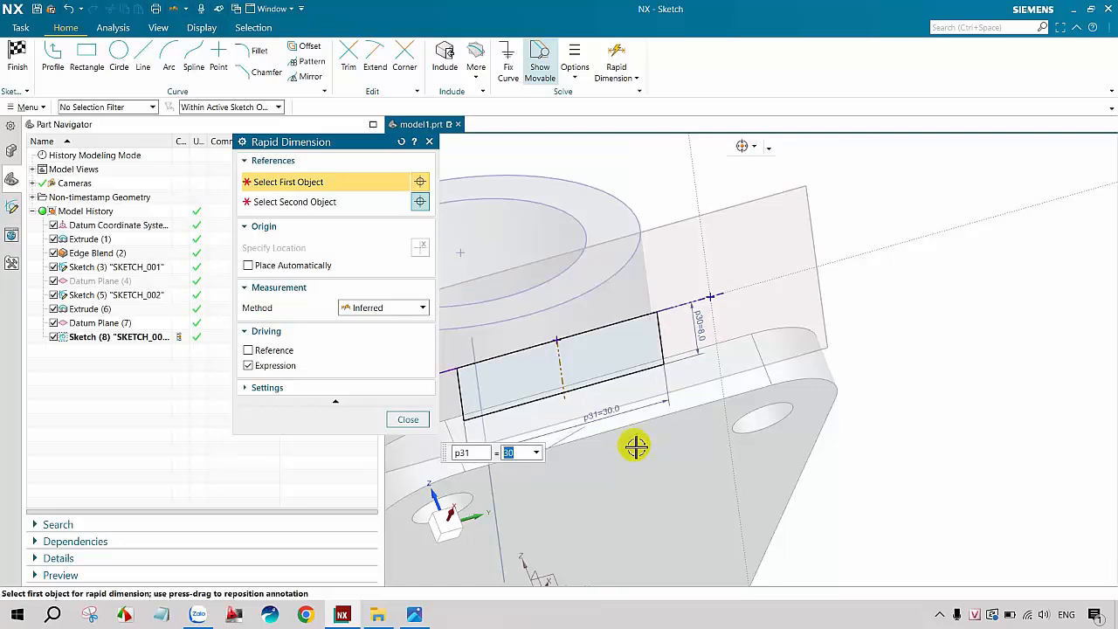
click(406, 420)
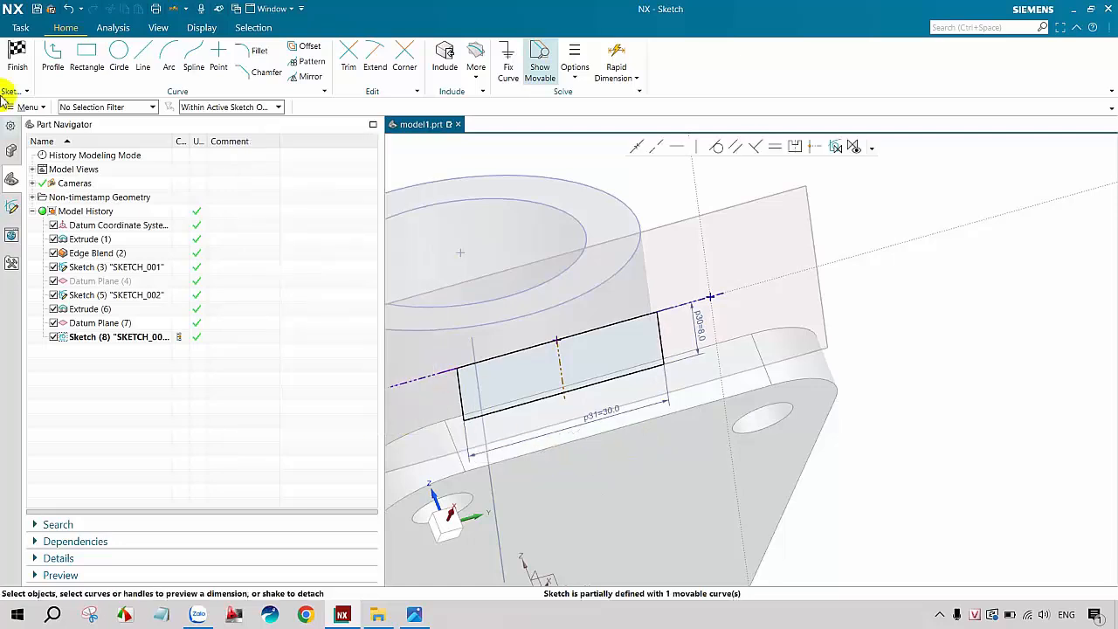
click(18, 67)
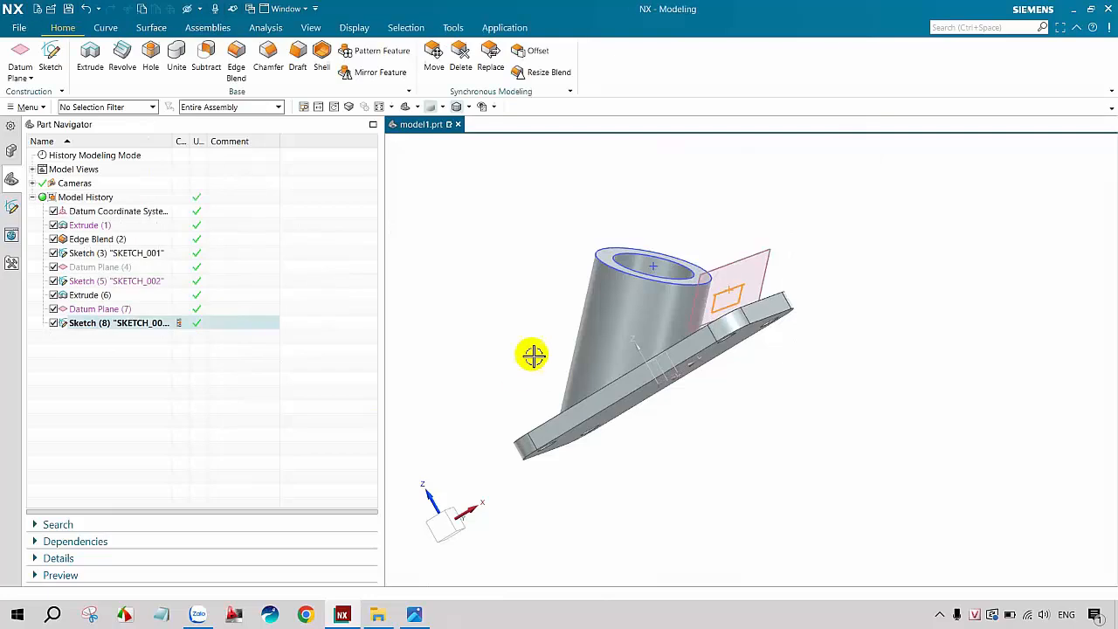
Step: Set up an Extrude of the rectangular sketch profile with both the start and end limits set to Until Next
click(94, 58)
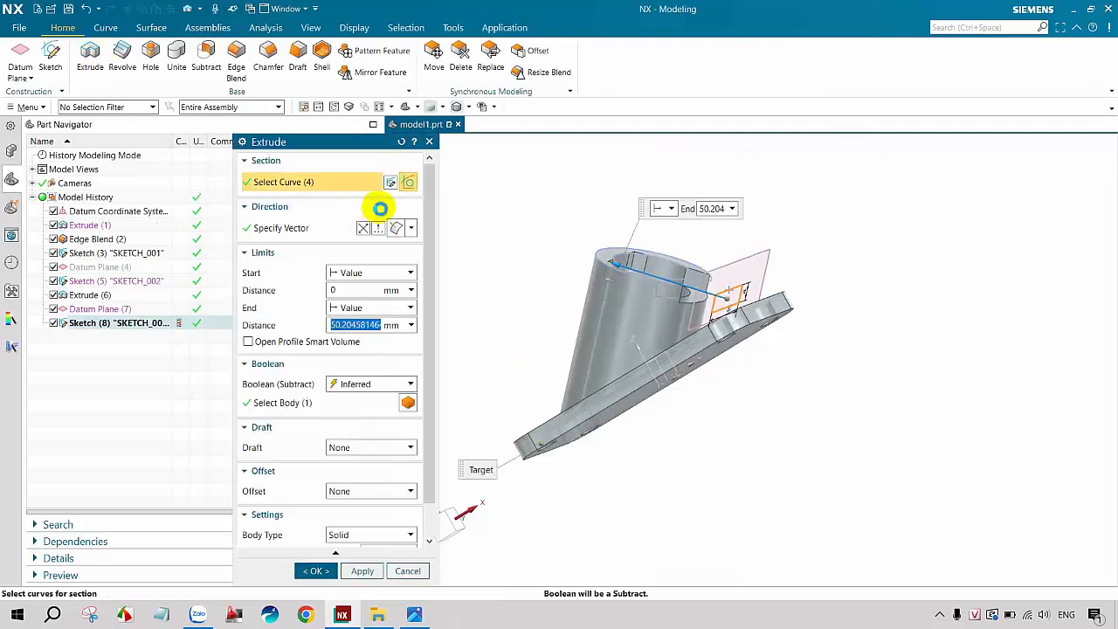
click(297, 228)
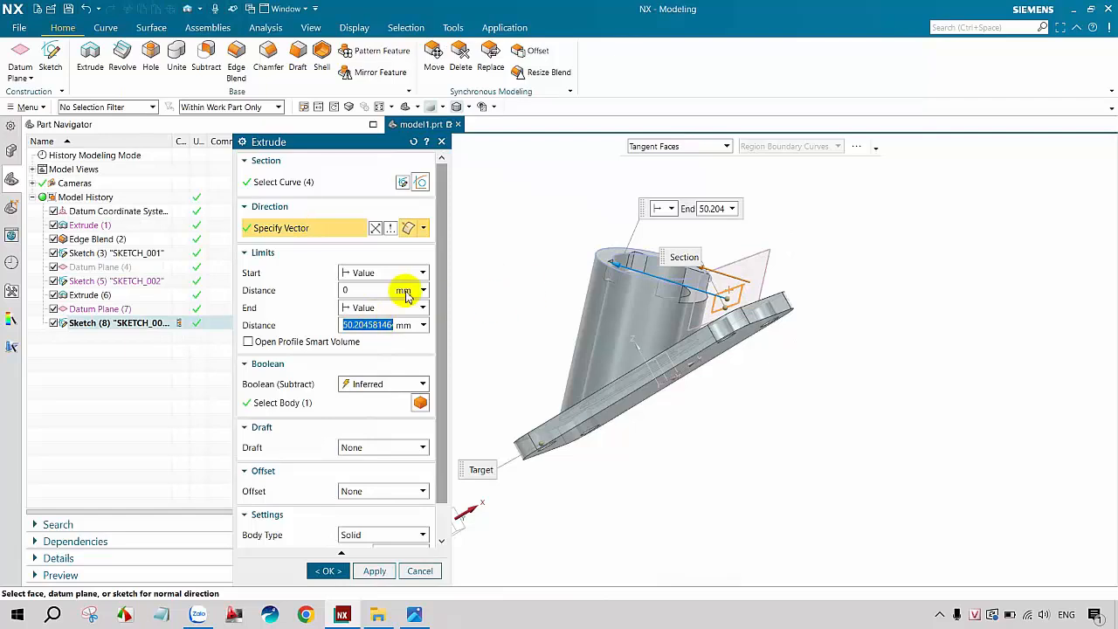
scroll(716, 314, up, 1)
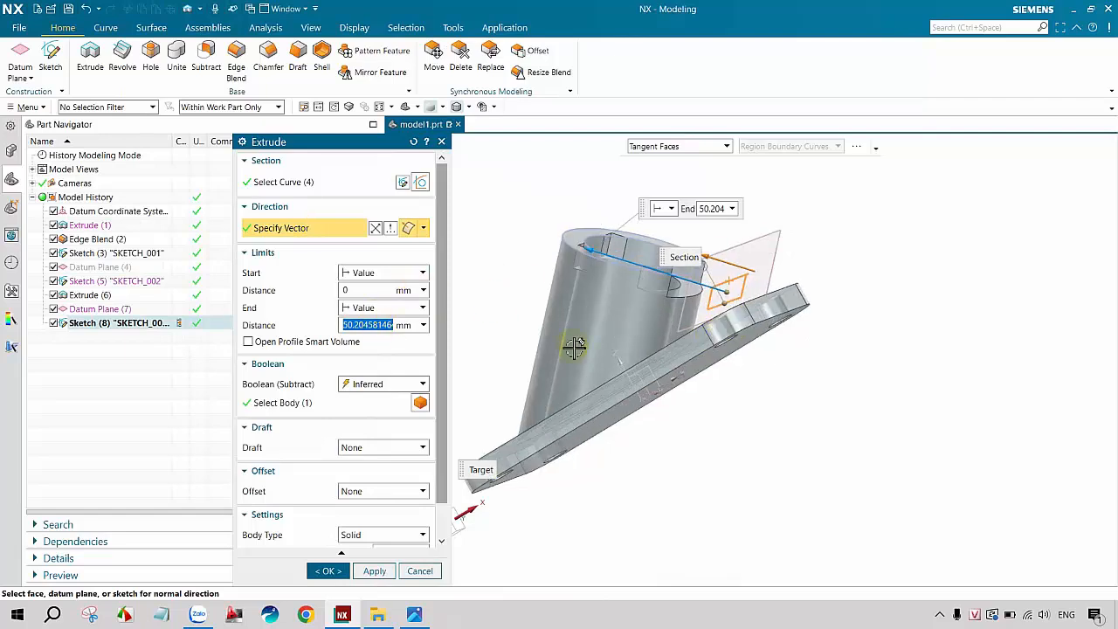
text(0)
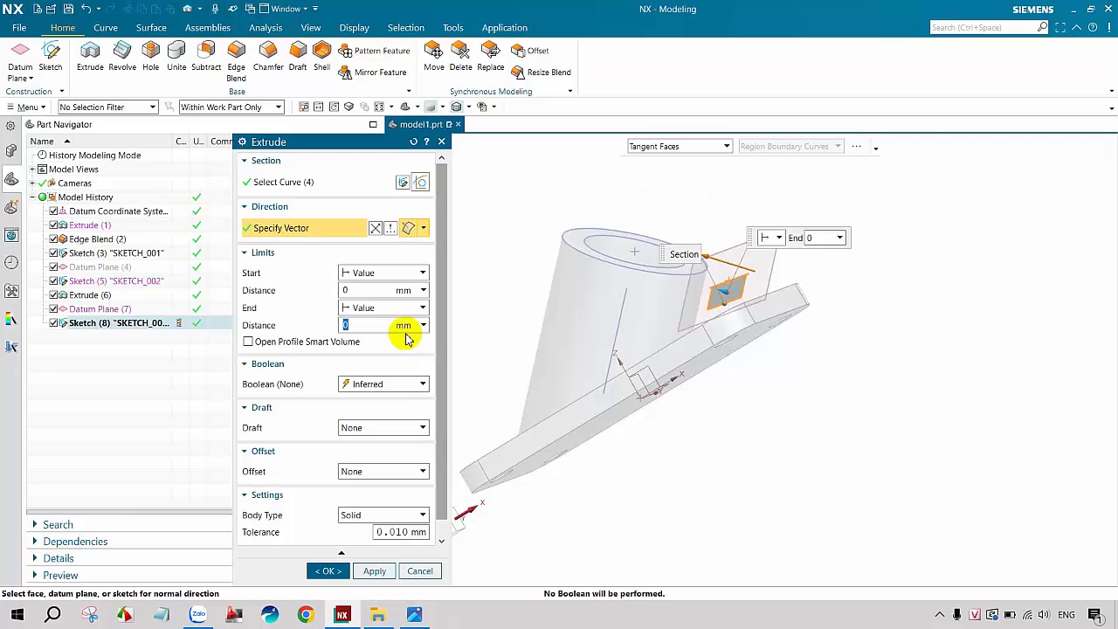
click(424, 293)
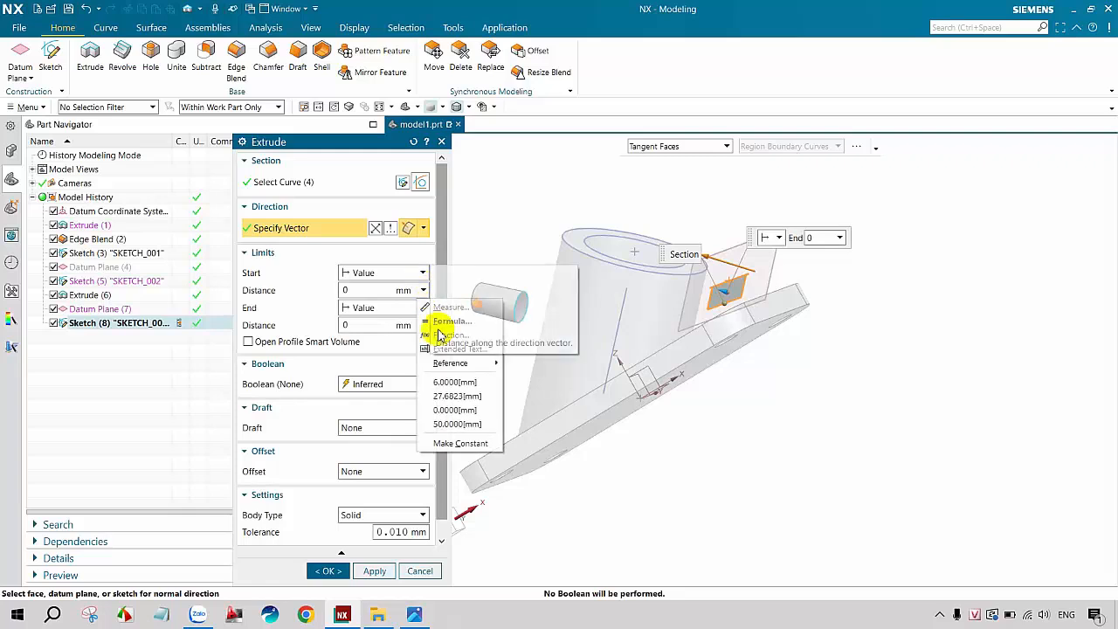
click(390, 291)
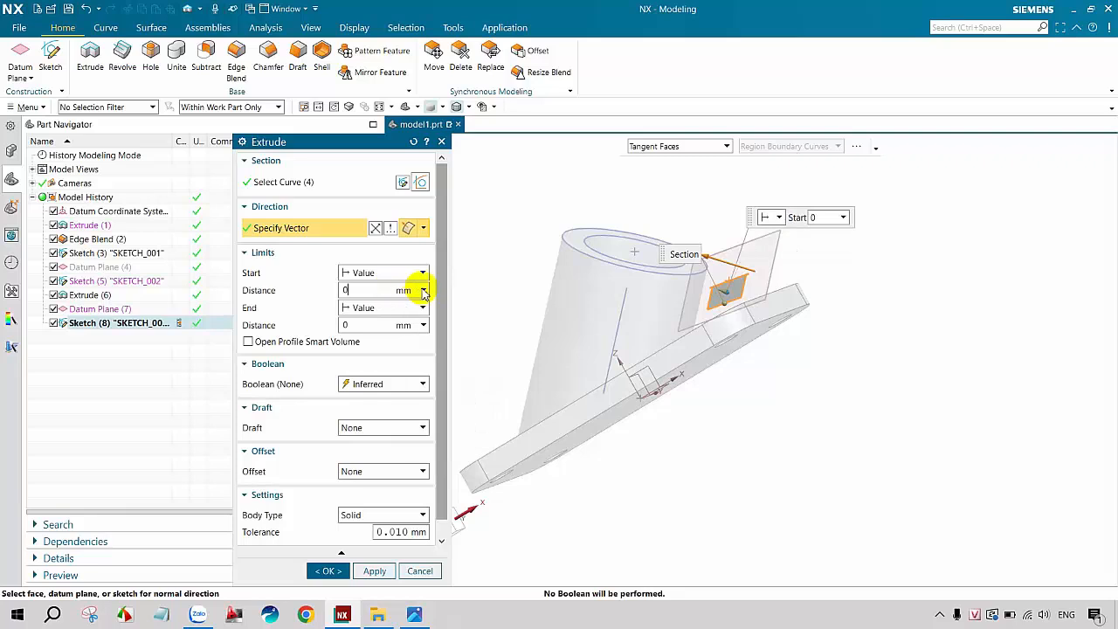
click(423, 273)
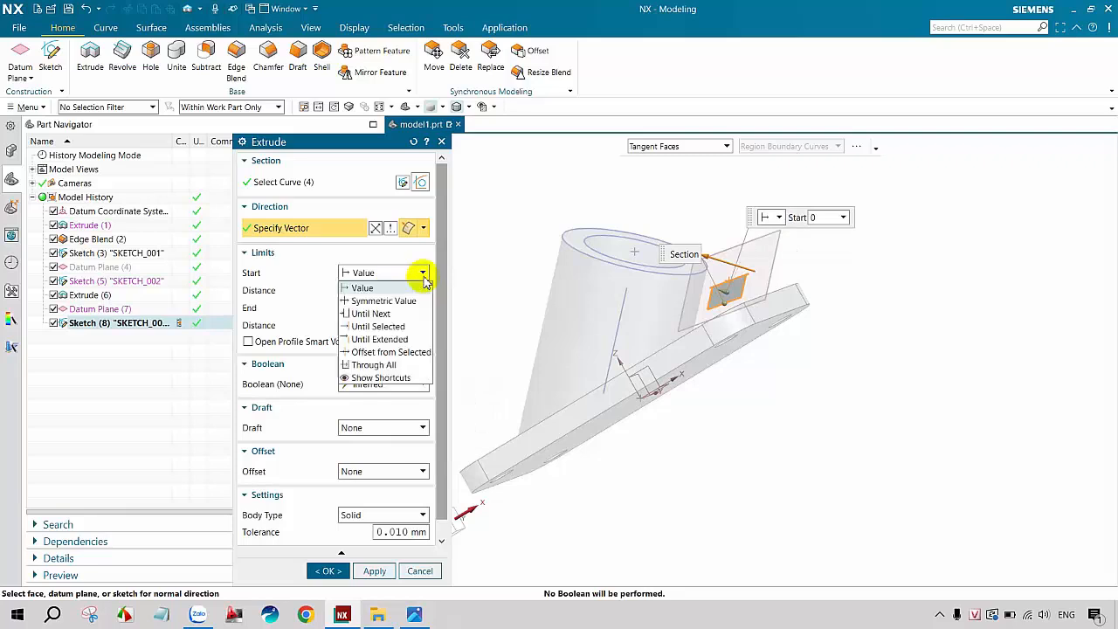
click(395, 315)
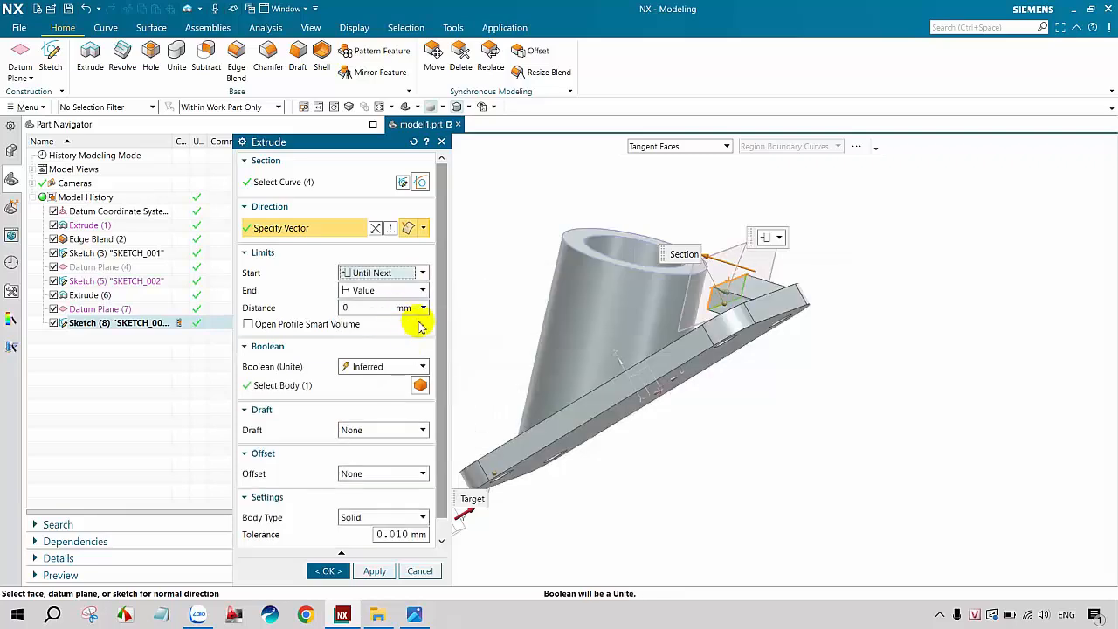
click(424, 297)
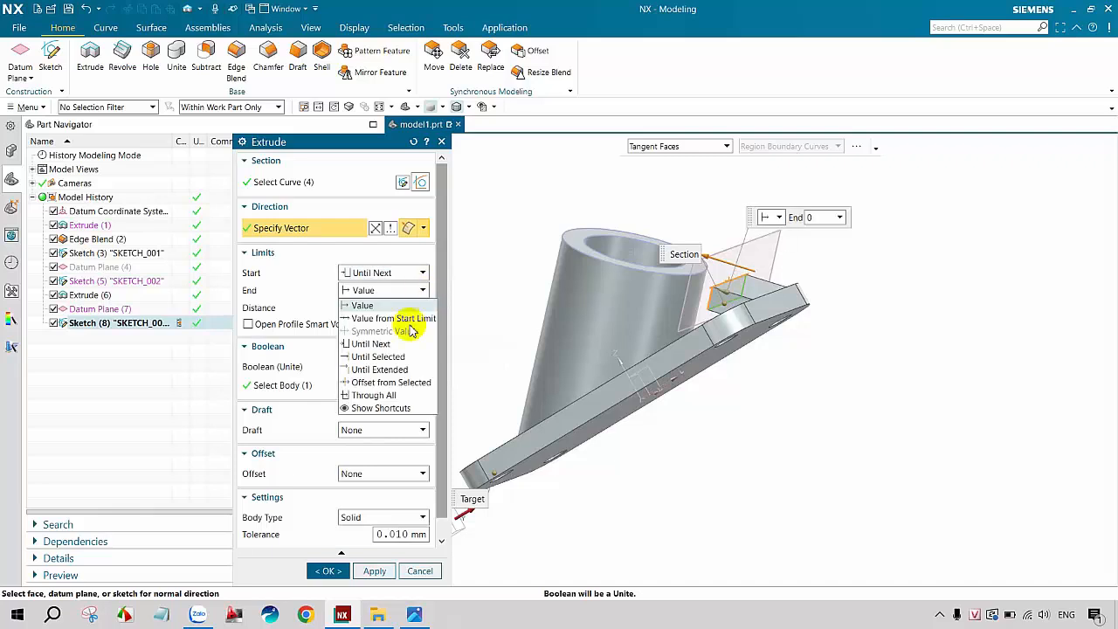
click(394, 348)
middle_drag(720, 370, 723, 410)
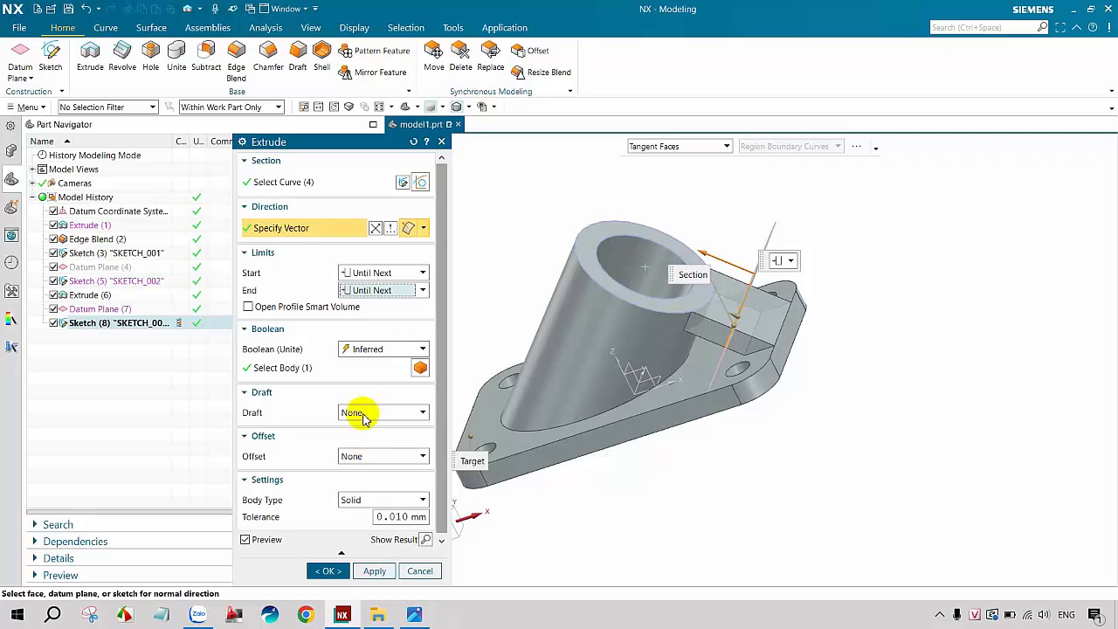
Step: Set the extrusion's Boolean to Unite with the existing bracket body and create the rib
click(370, 349)
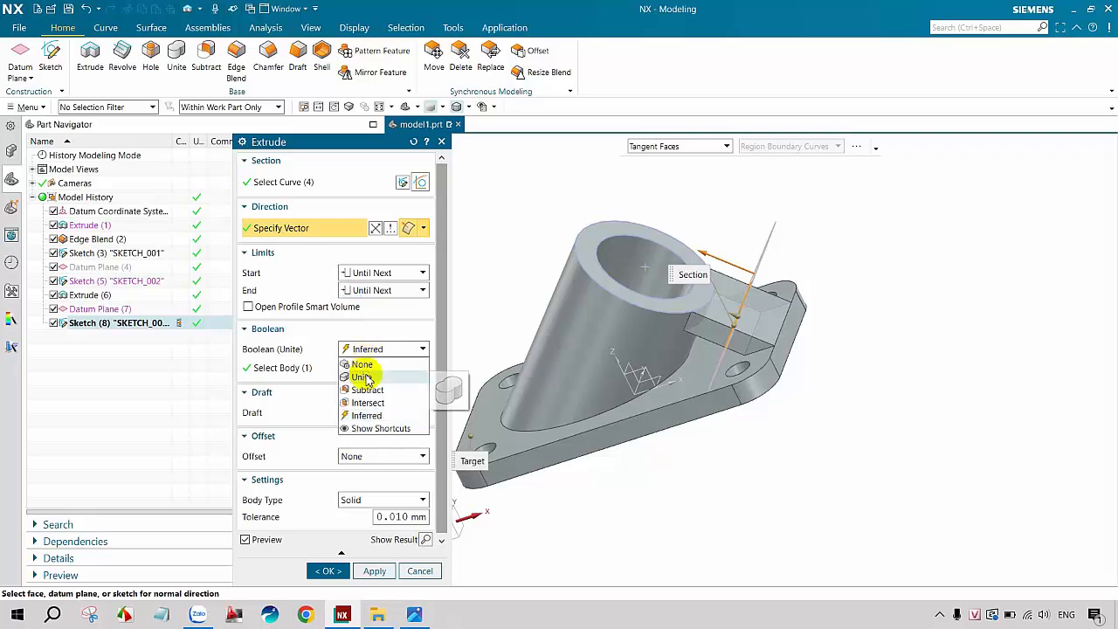
click(364, 378)
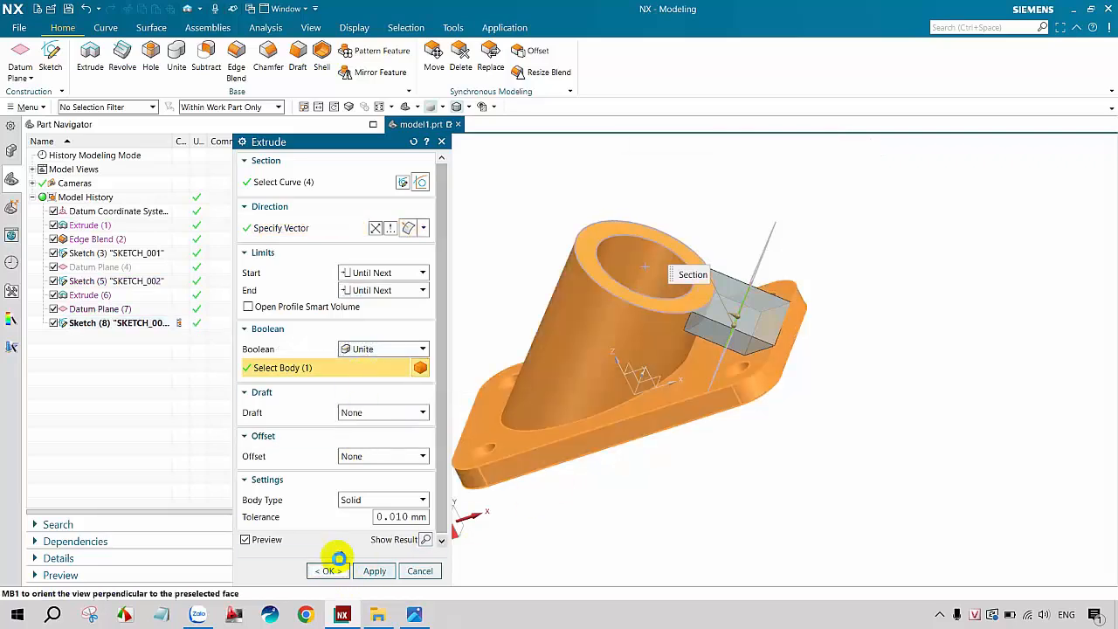
click(330, 570)
middle_drag(629, 410, 704, 395)
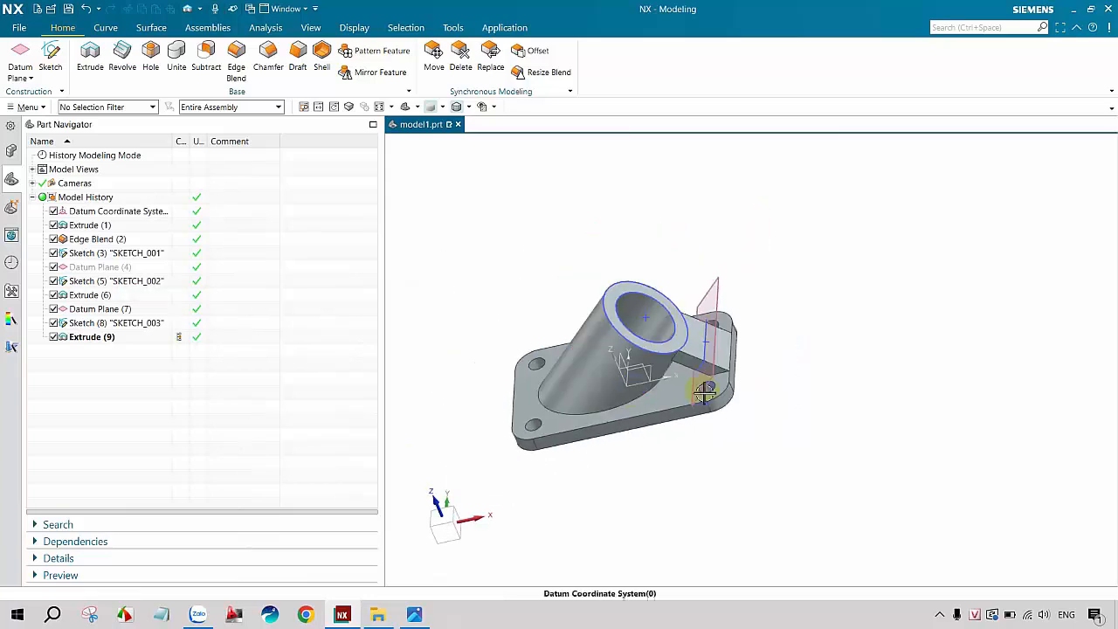
Step: Hide all sketches, datum planes and the datum coordinate system with Show and Hide
key(ctrl+w)
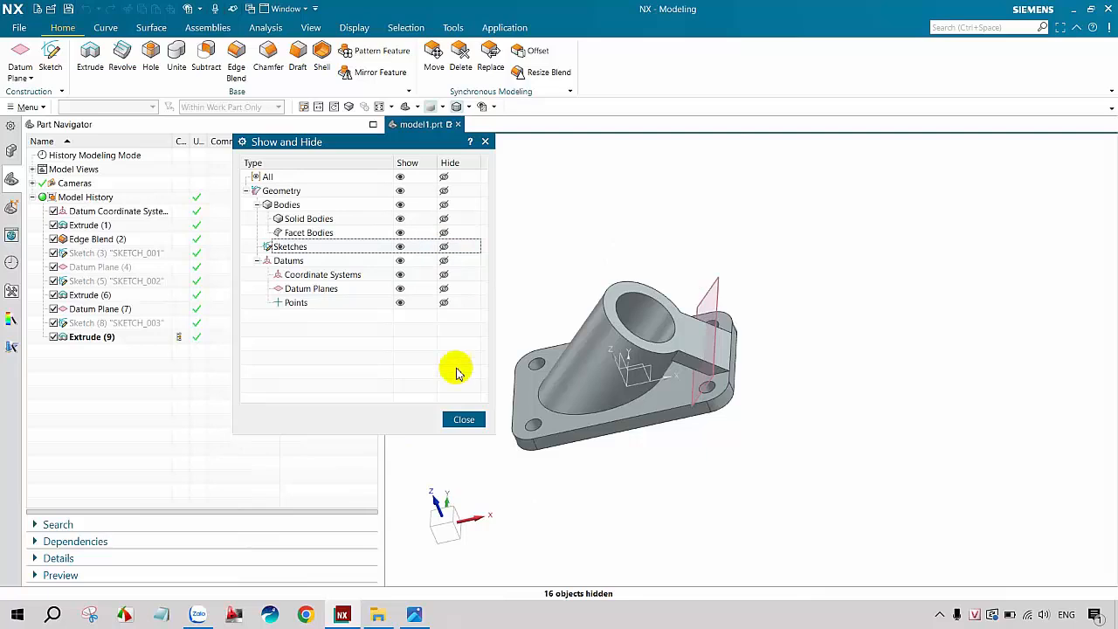
click(443, 288)
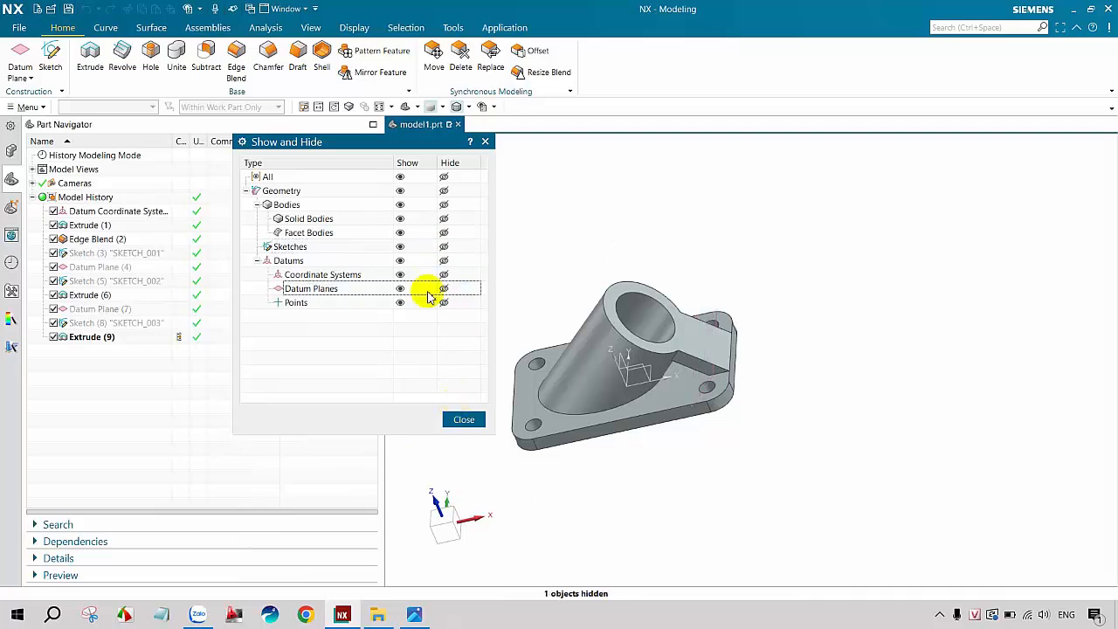
click(443, 260)
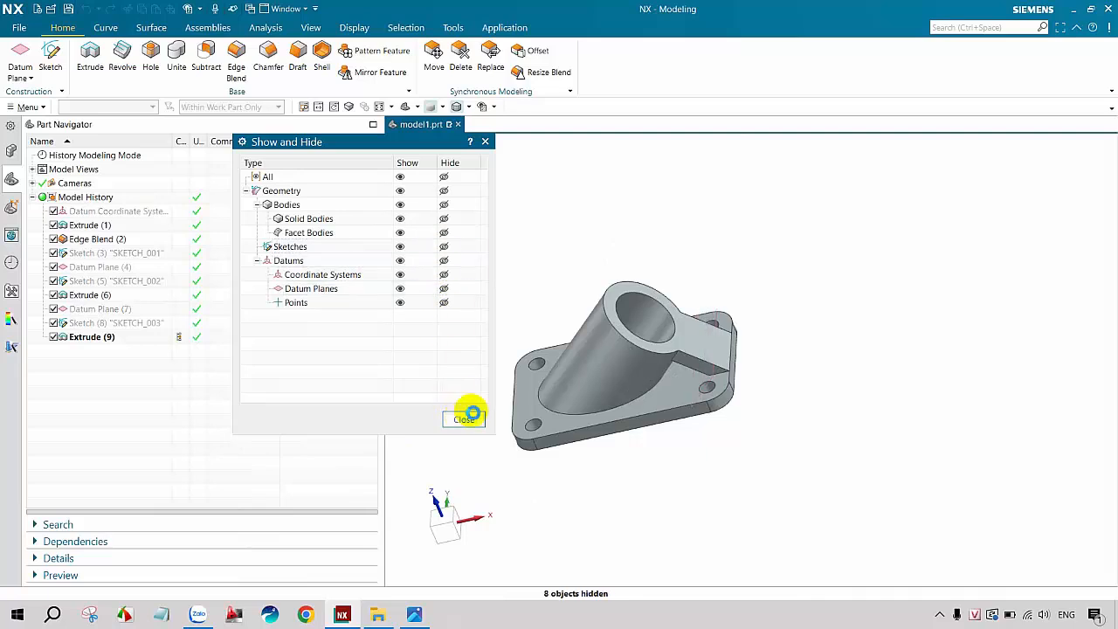
click(463, 418)
middle_drag(654, 424, 679, 448)
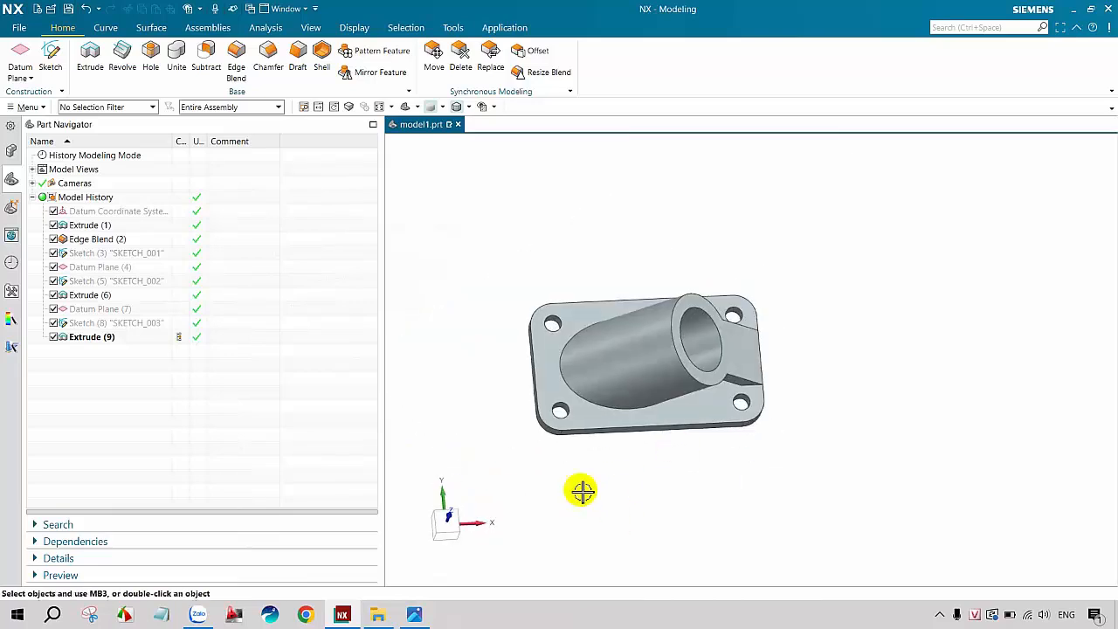